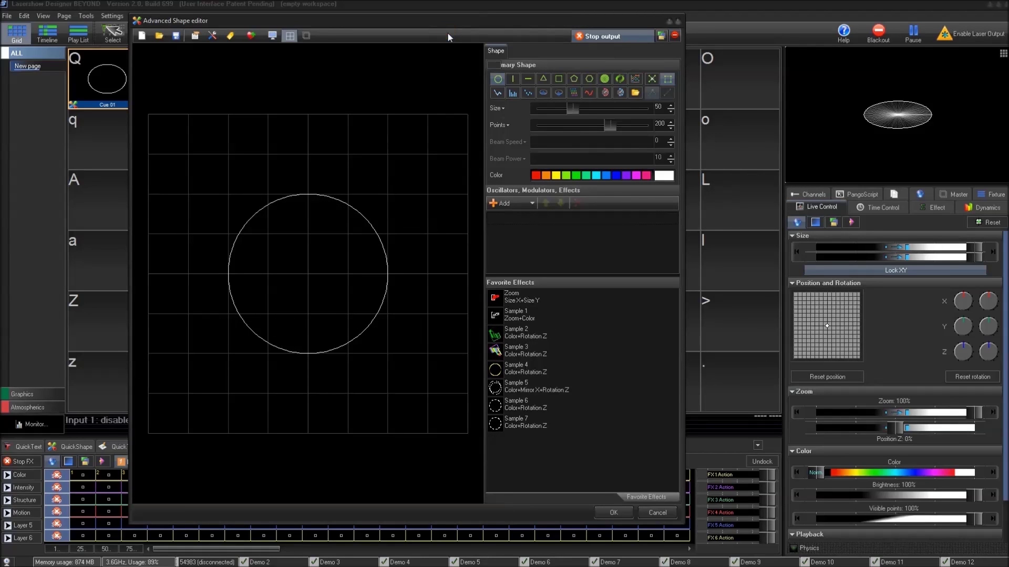
# Add an oscillating Zoom effect to the circle, ping-ponging between 10 and 100.
pyautogui.click(512, 203)
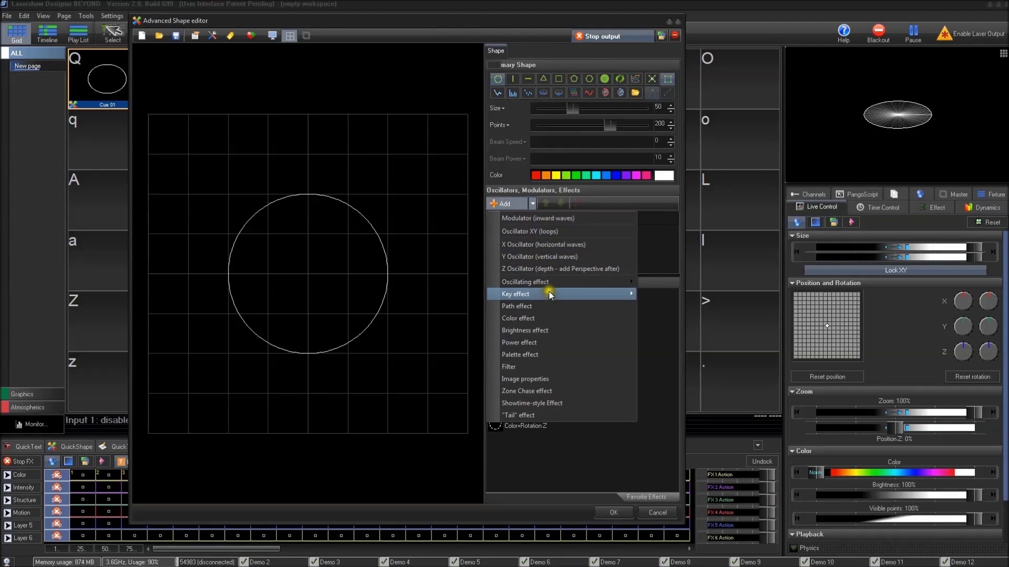
pyautogui.moveTo(525, 282)
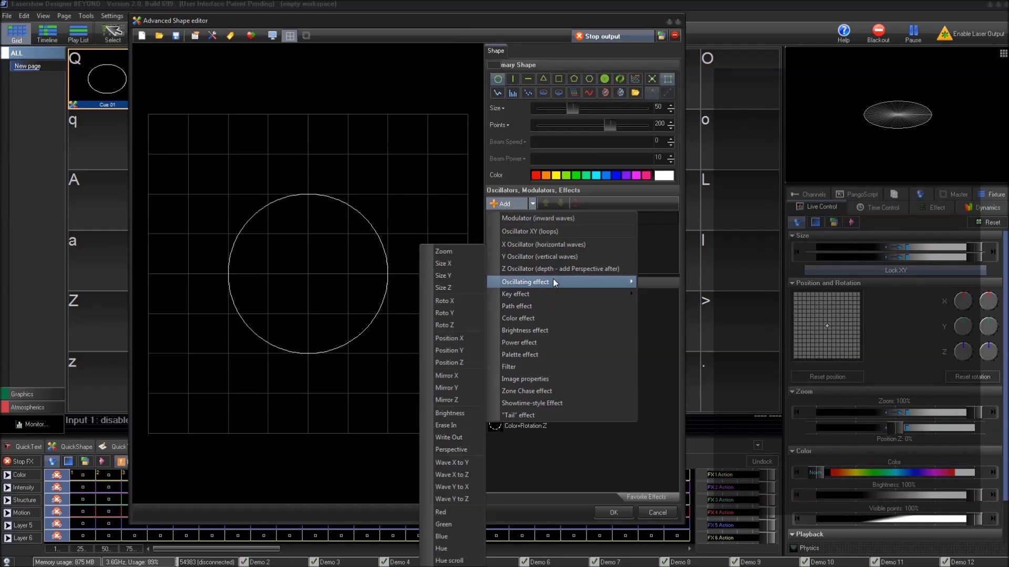
pyautogui.click(465, 250)
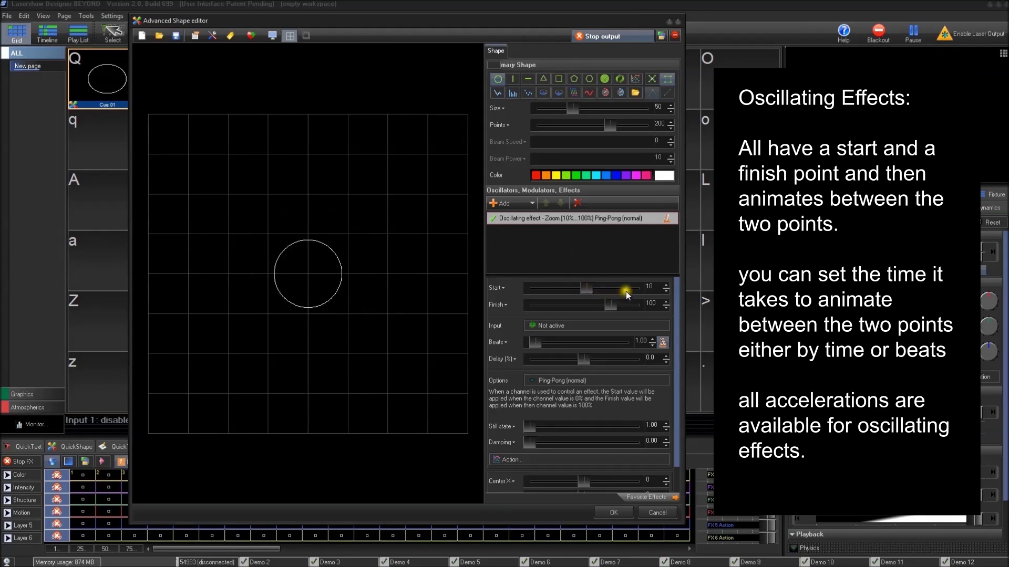
# Set the Zoom effect's Start to -50 and Finish to 50.
pyautogui.click(650, 289)
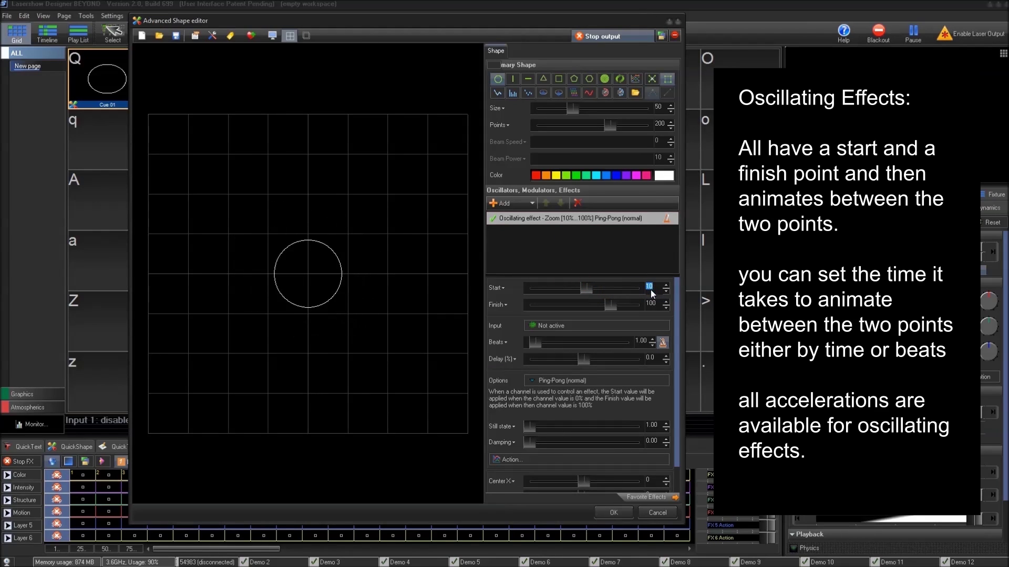
pyautogui.click(561, 251)
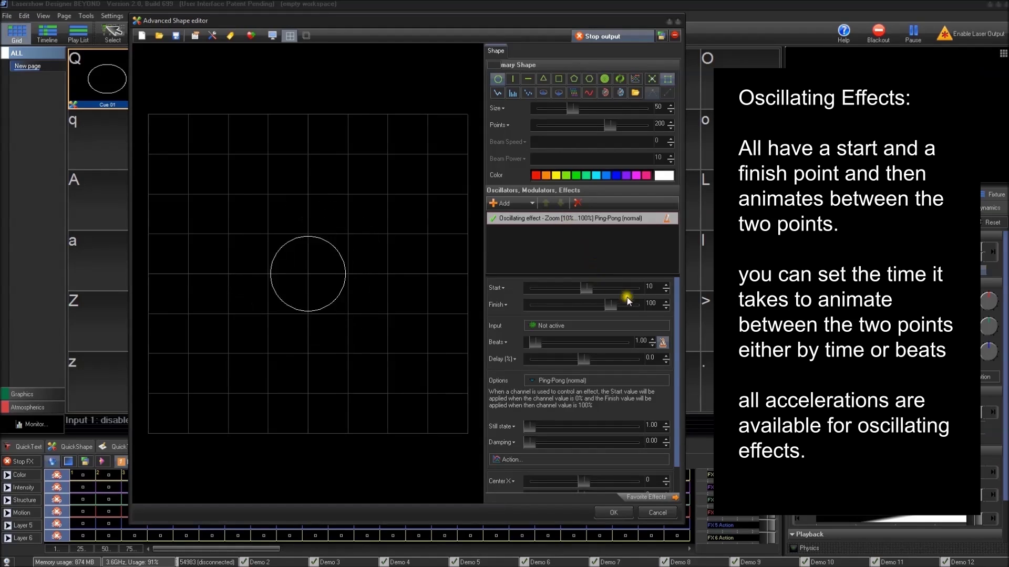
pyautogui.click(648, 287)
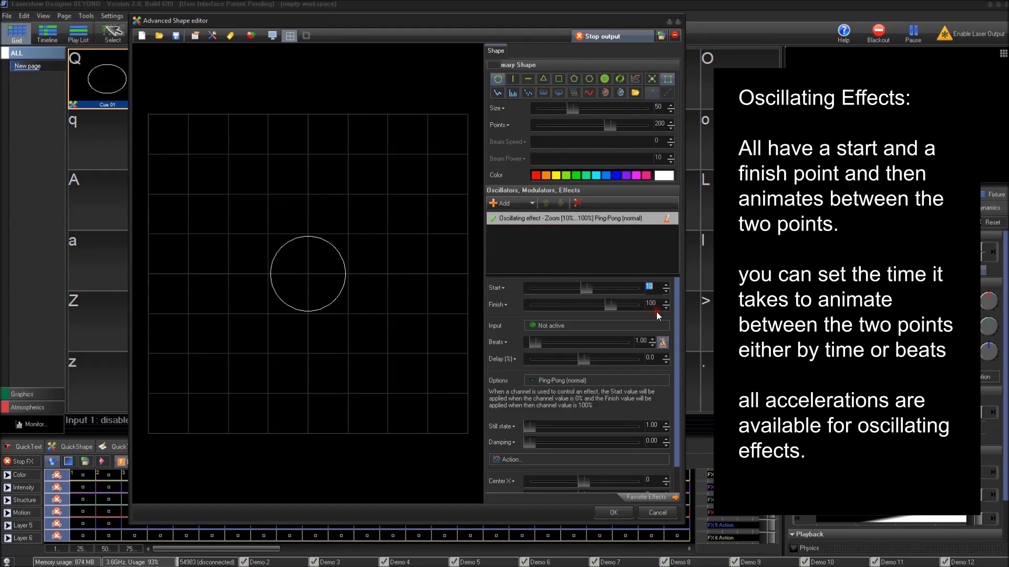
pyautogui.click(654, 305)
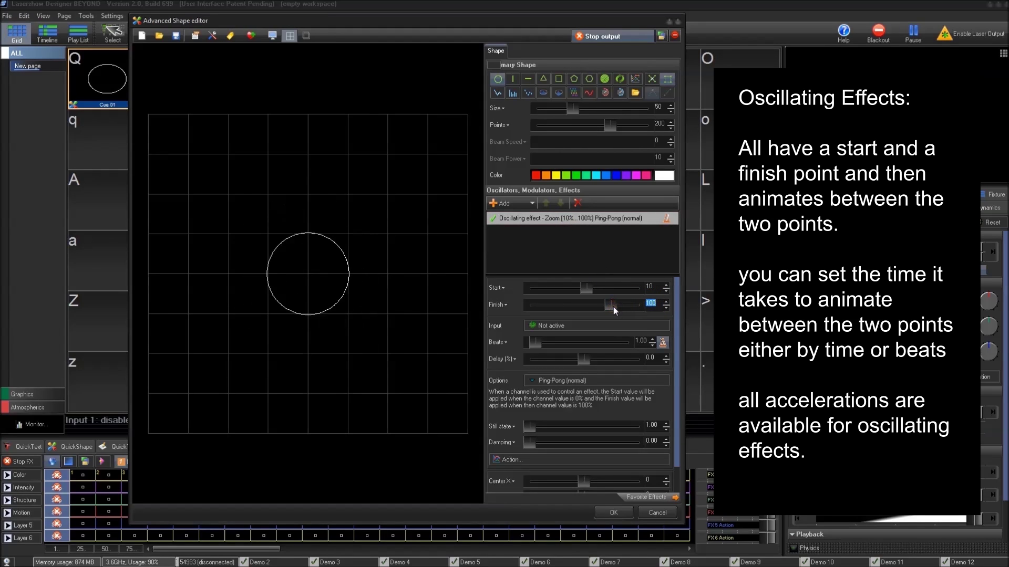
pyautogui.write('200')
pyautogui.press('Return')
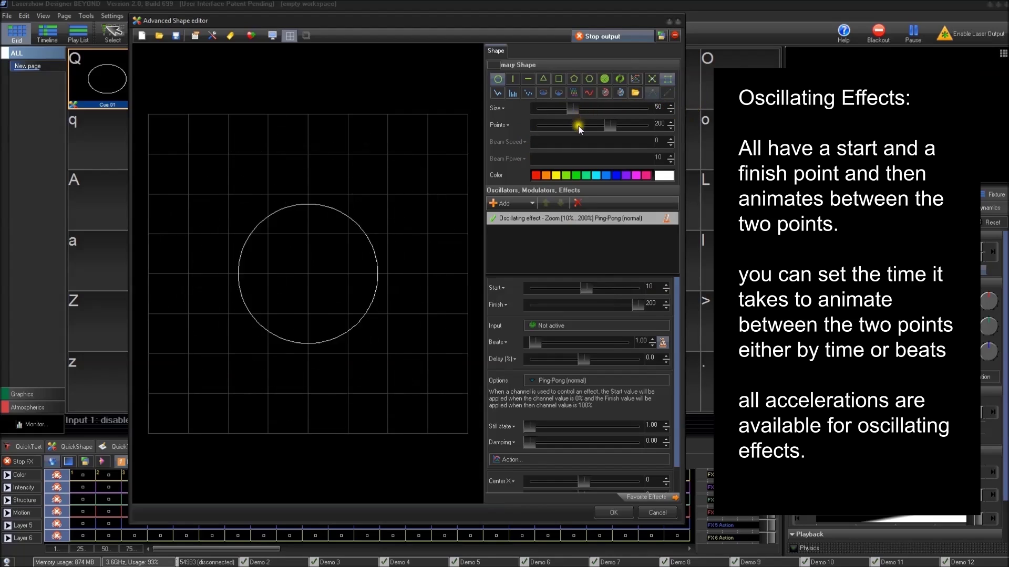
pyautogui.click(649, 286)
pyautogui.write('0')
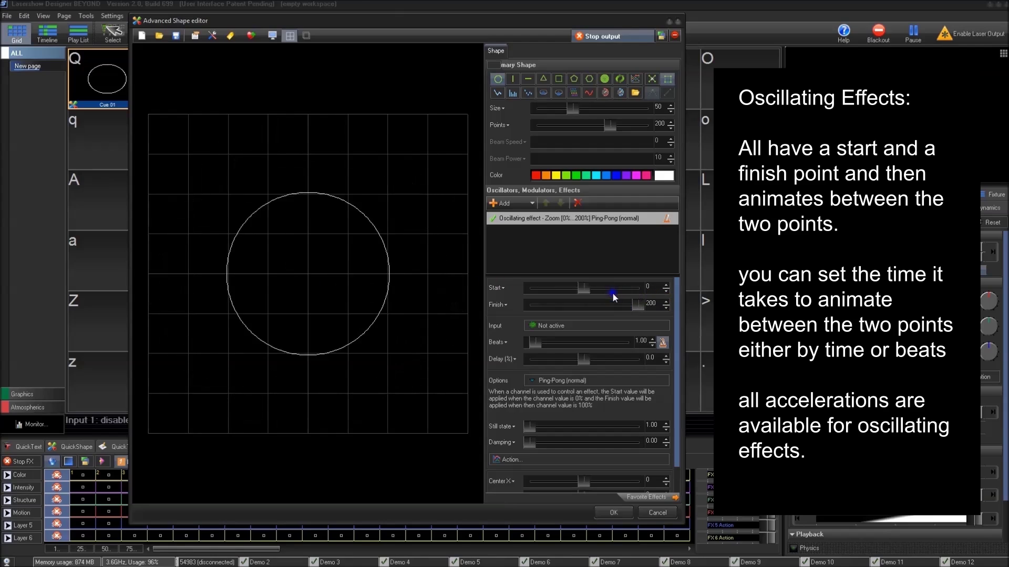
pyautogui.moveTo(636, 304); pyautogui.dragTo(584, 304)
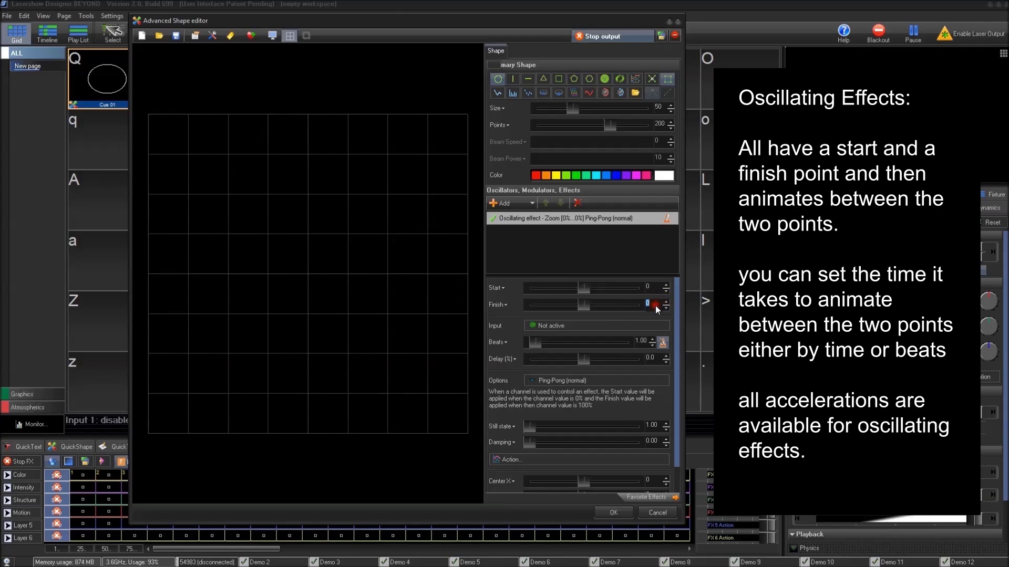
pyautogui.write('50')
pyautogui.click(657, 292)
pyautogui.write('-50')
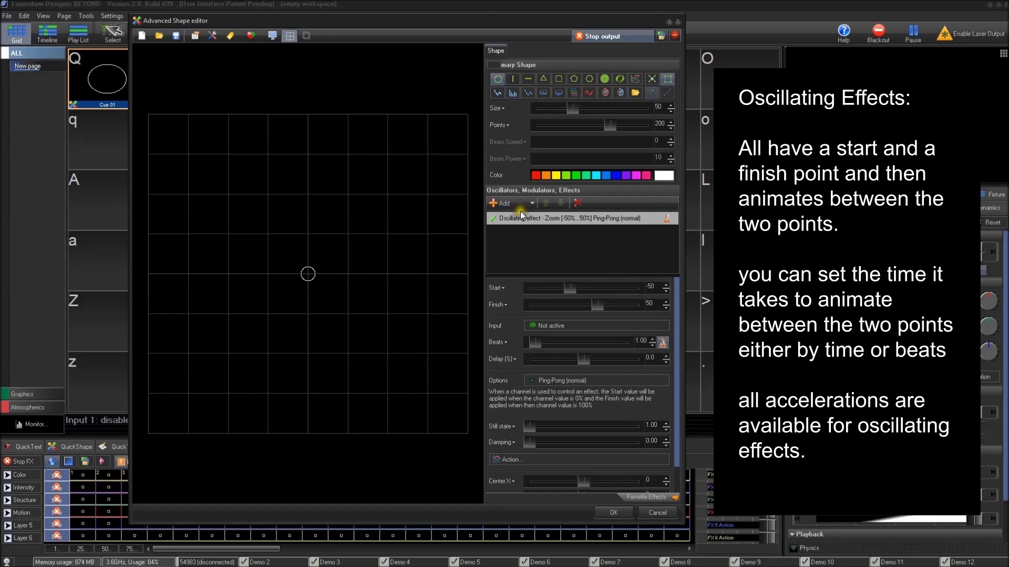
pyautogui.click(508, 203)
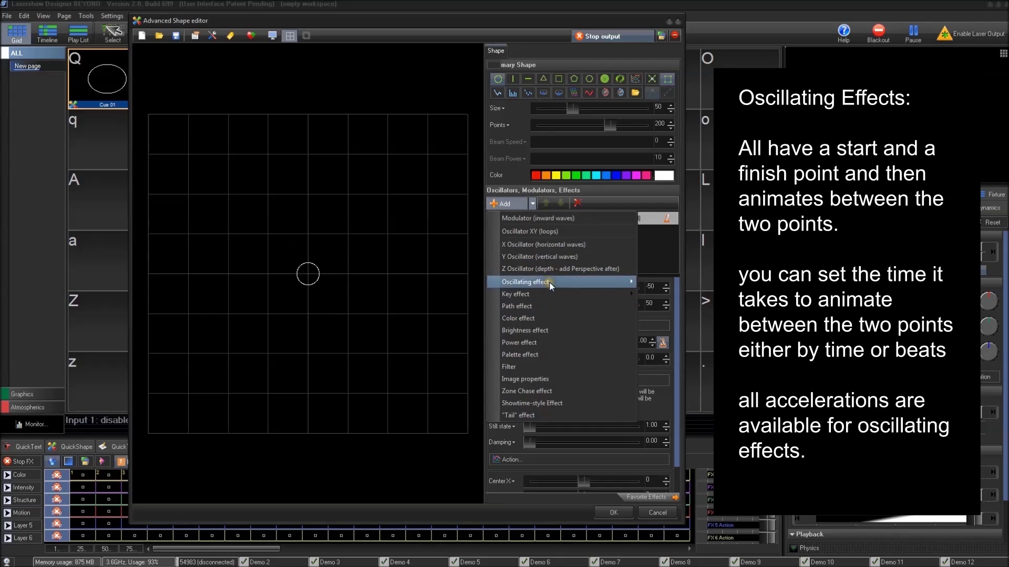
pyautogui.click(519, 317)
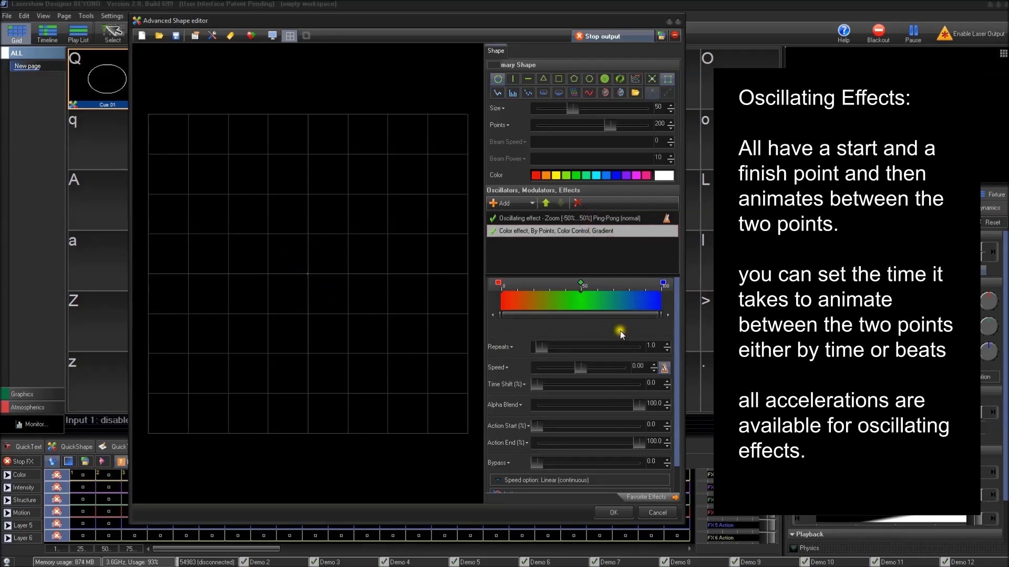
pyautogui.click(614, 220)
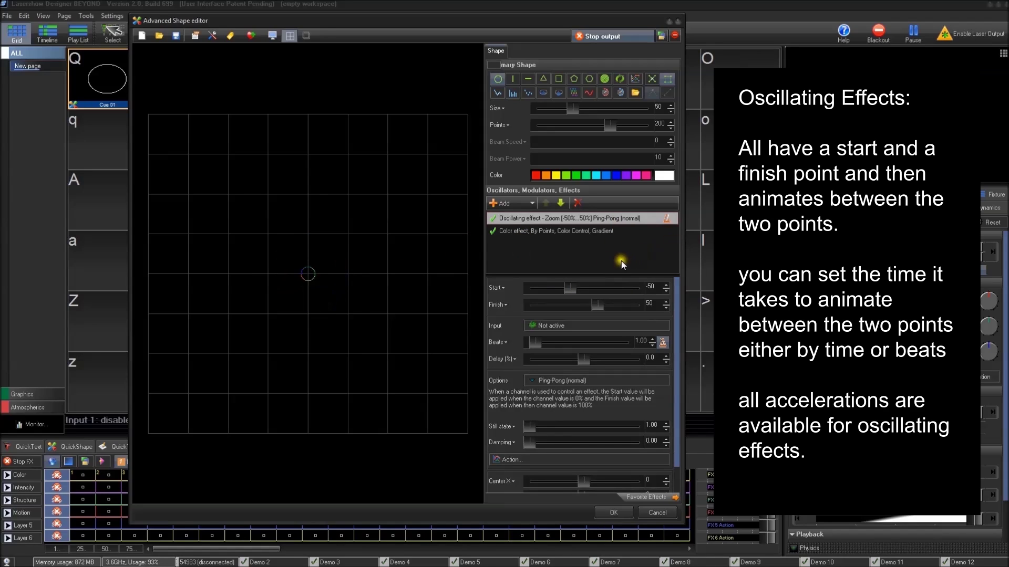
pyautogui.click(555, 231)
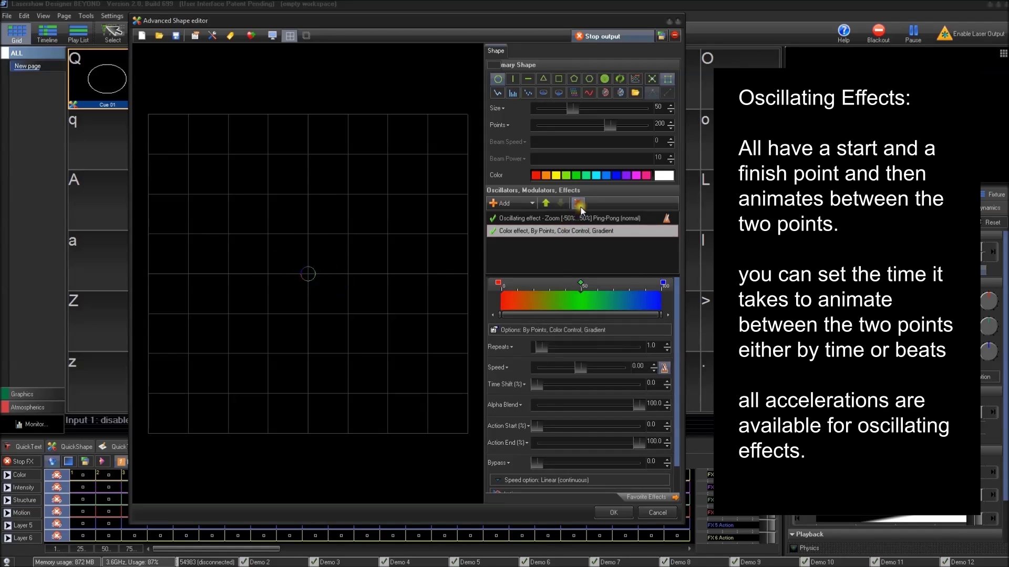
pyautogui.click(576, 204)
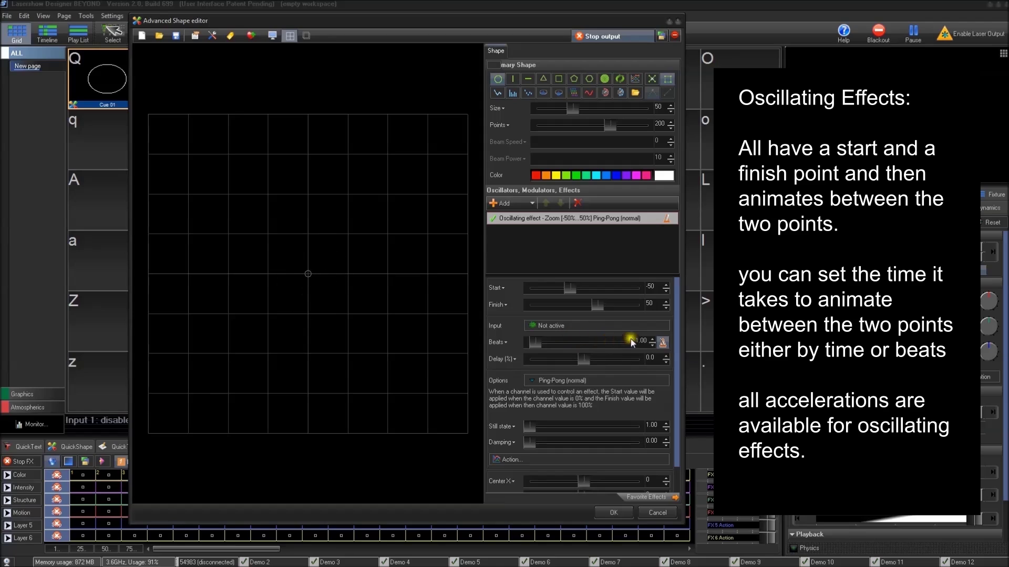
# Lengthen the zoom cycle to 2.00 beats and reposition the Advanced Shape editor window.
pyautogui.click(662, 341)
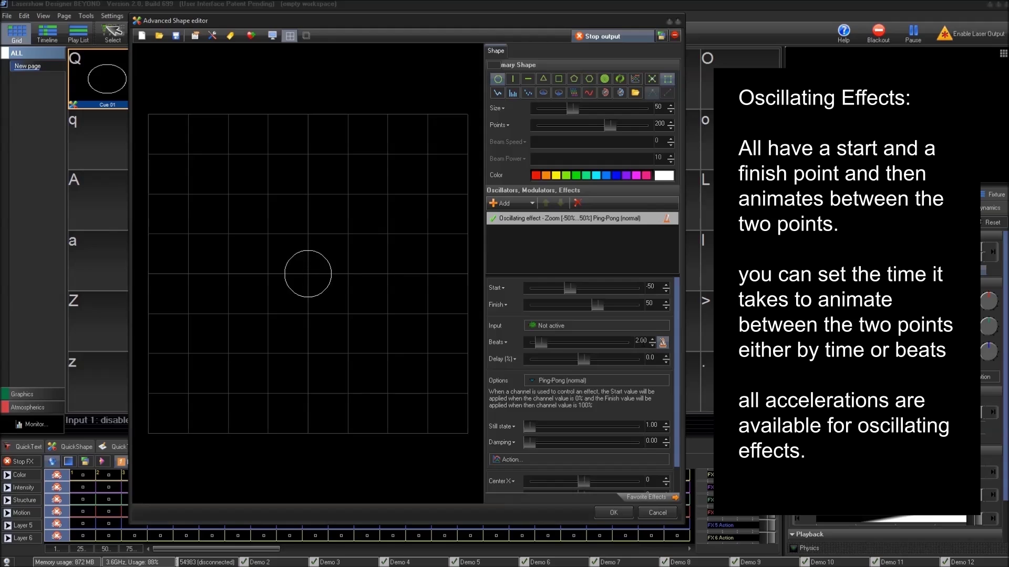
pyautogui.moveTo(539, 23); pyautogui.dragTo(552, 53)
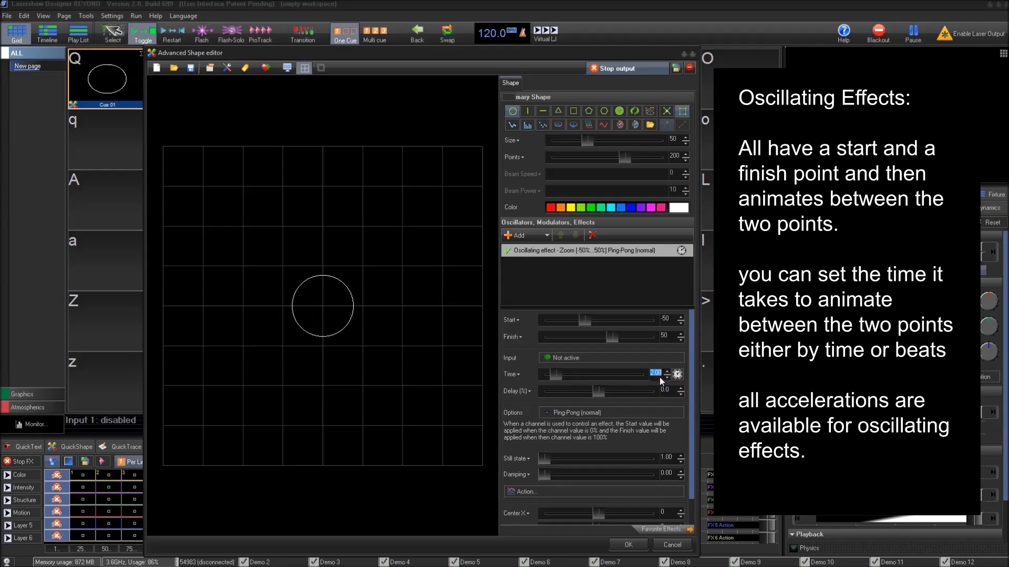
pyautogui.write('1')
# Set the zoom cycle time to 1.00.
pyautogui.press('Return')
pyautogui.write('0')
pyautogui.press('Return')
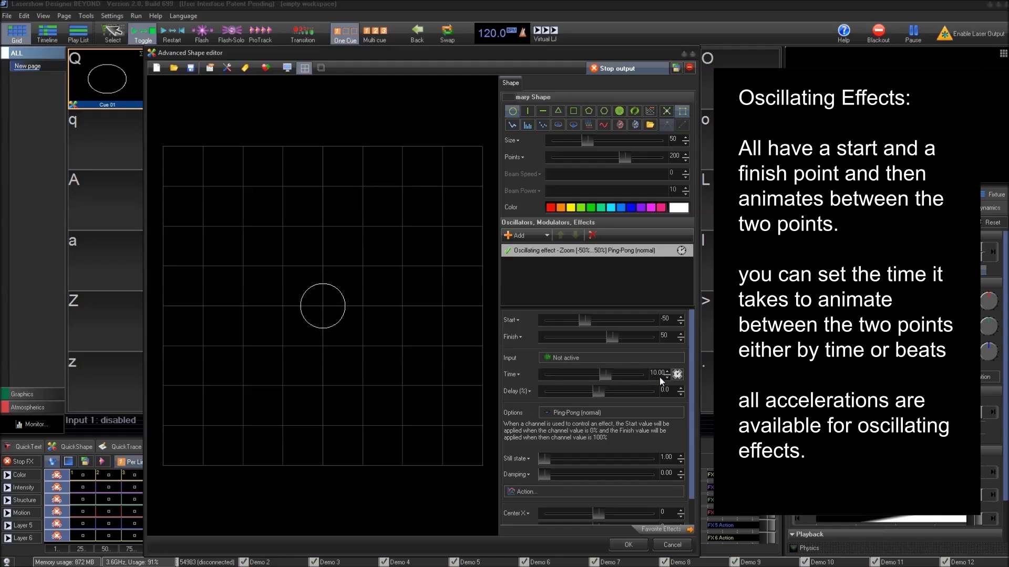
pyautogui.press('BackSpace')
pyautogui.press('Return')
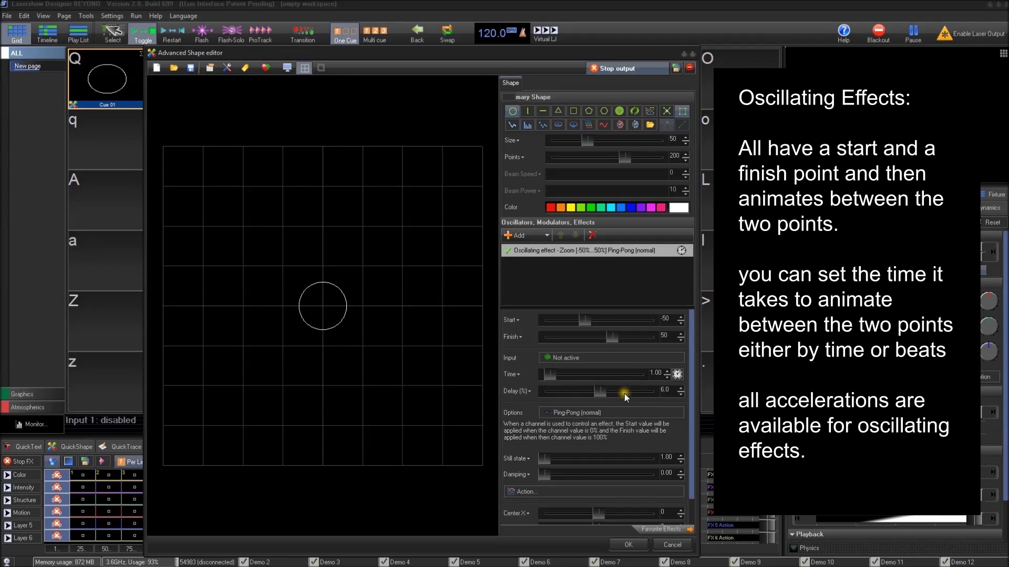
# Try raising the zoom delay, then reset the delay to 0.
pyautogui.click(624, 394)
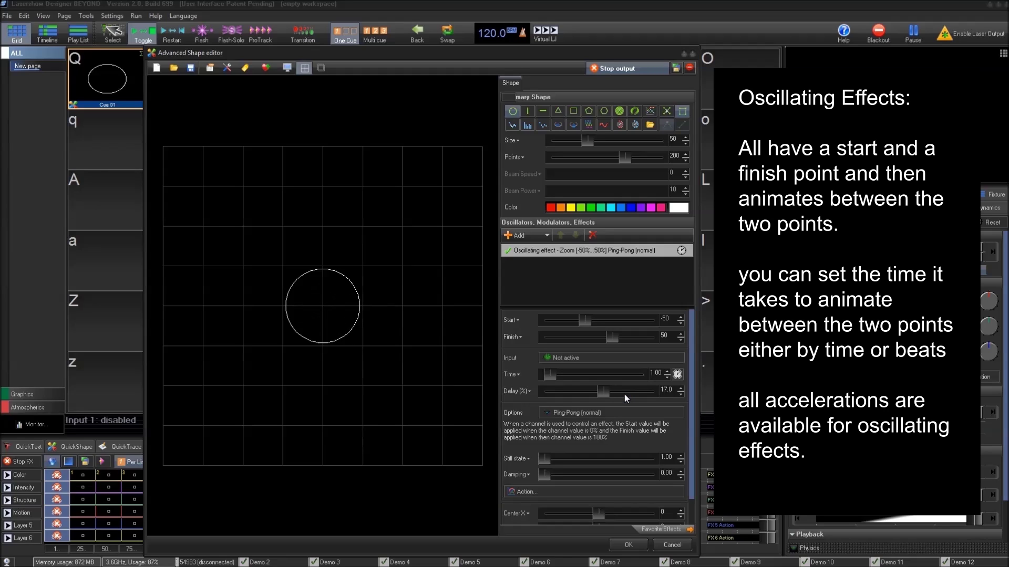
pyautogui.click(624, 395)
pyautogui.doubleClick(624, 394)
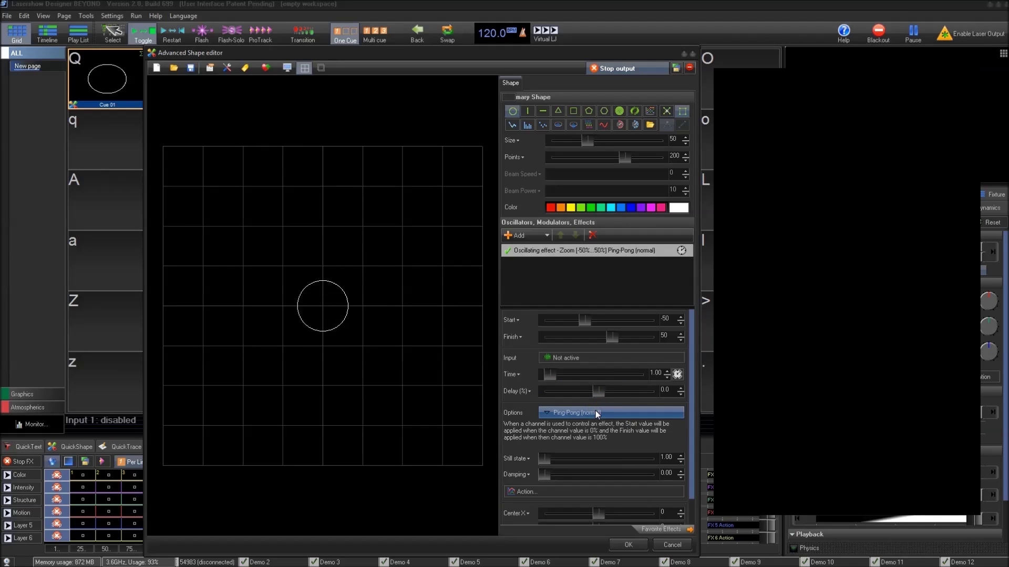
# Set the zoom Start to 10% and try normal and smooth ping-pong motion.
pyautogui.click(610, 319)
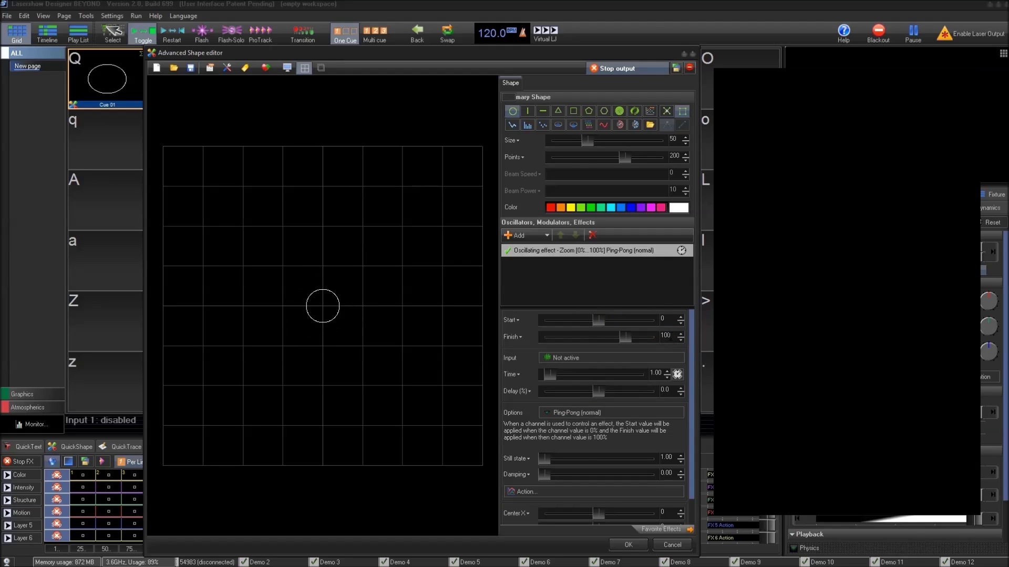
pyautogui.click(681, 317)
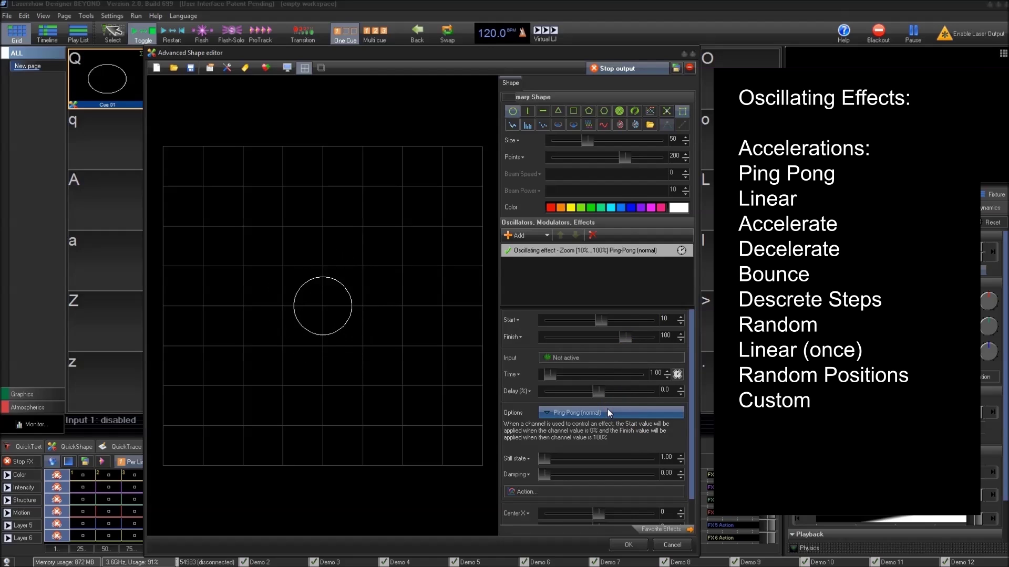
pyautogui.click(608, 410)
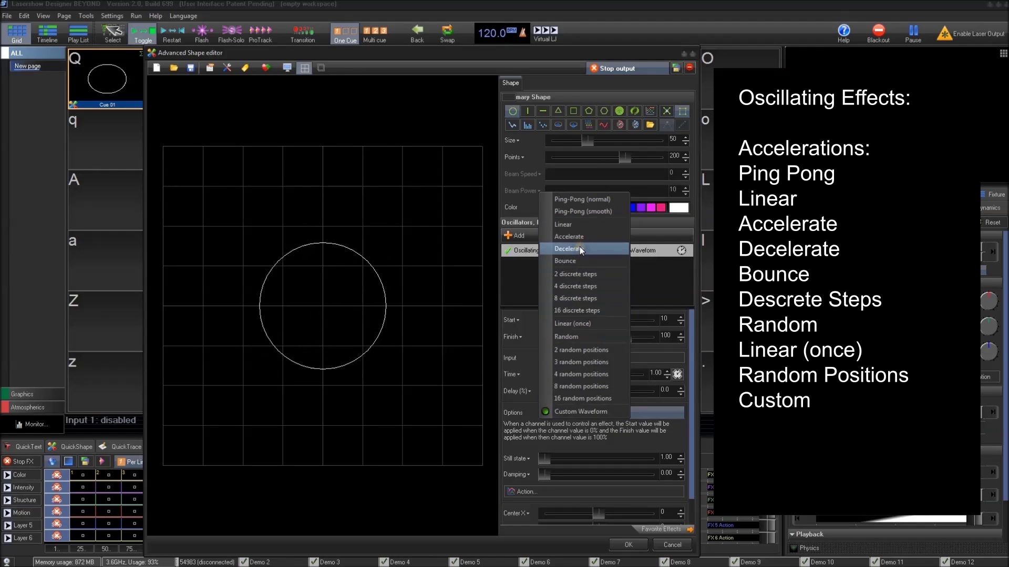
pyautogui.click(576, 199)
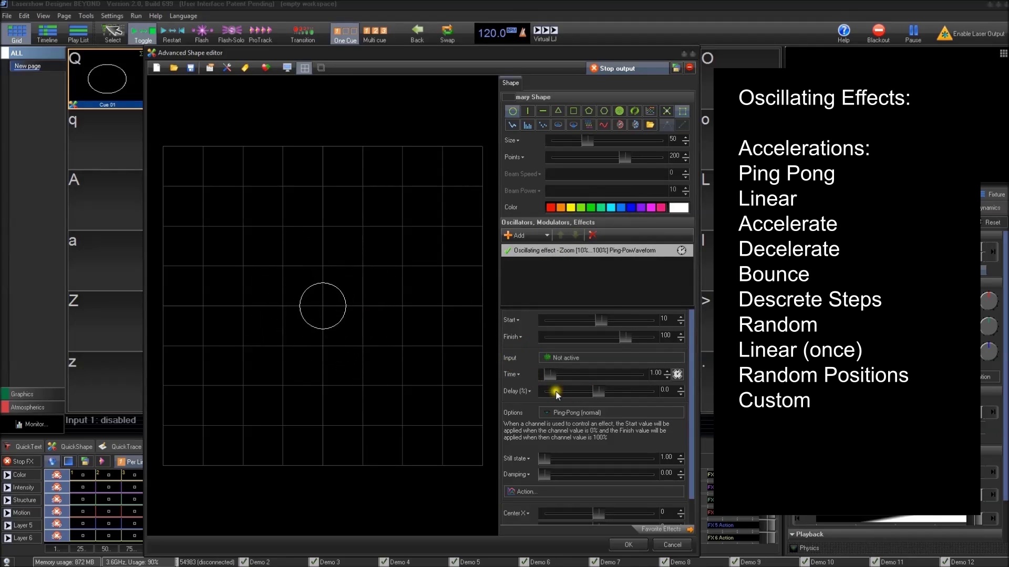
pyautogui.click(599, 412)
pyautogui.click(610, 212)
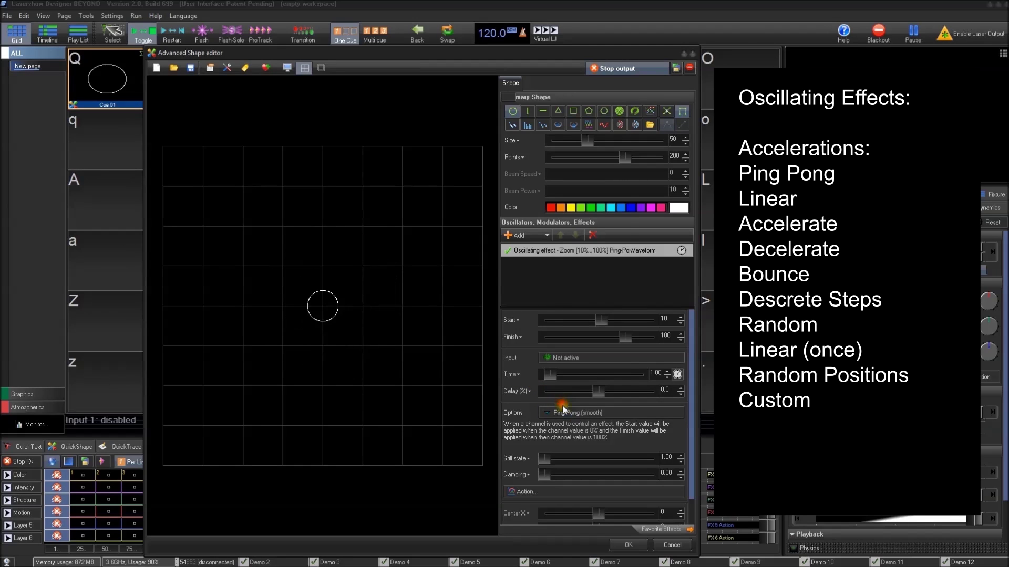
# Try Linear, Custom Waveform (dismissed) and Accelerate acceleration on the zoom.
pyautogui.click(599, 412)
pyautogui.click(584, 224)
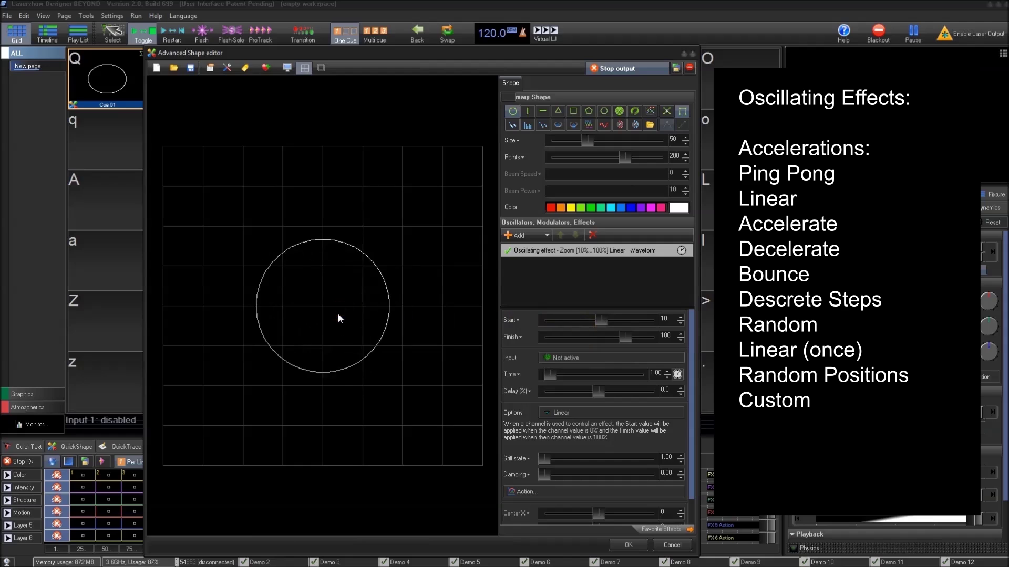
pyautogui.click(581, 412)
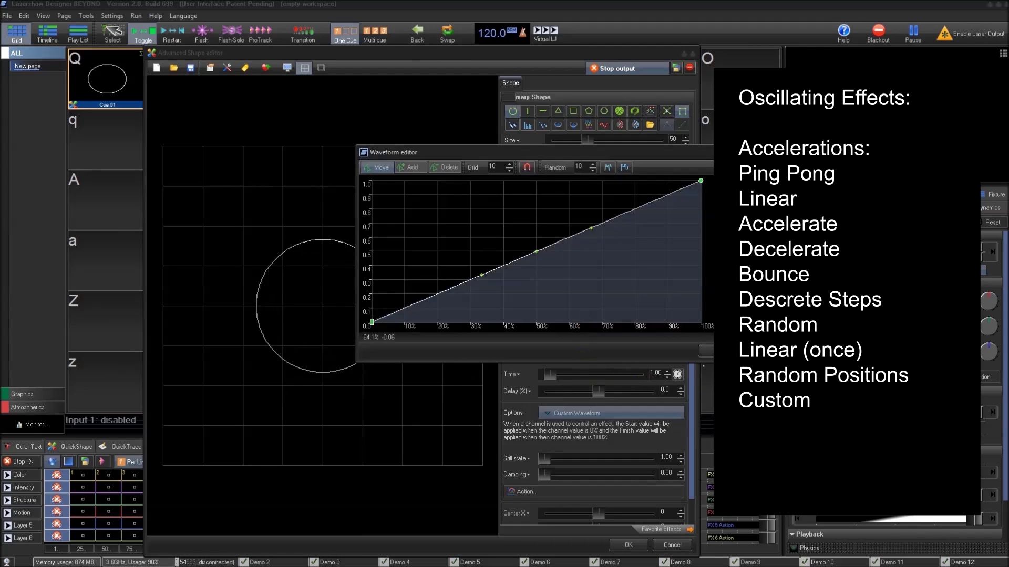
pyautogui.press('Escape')
pyautogui.click(580, 412)
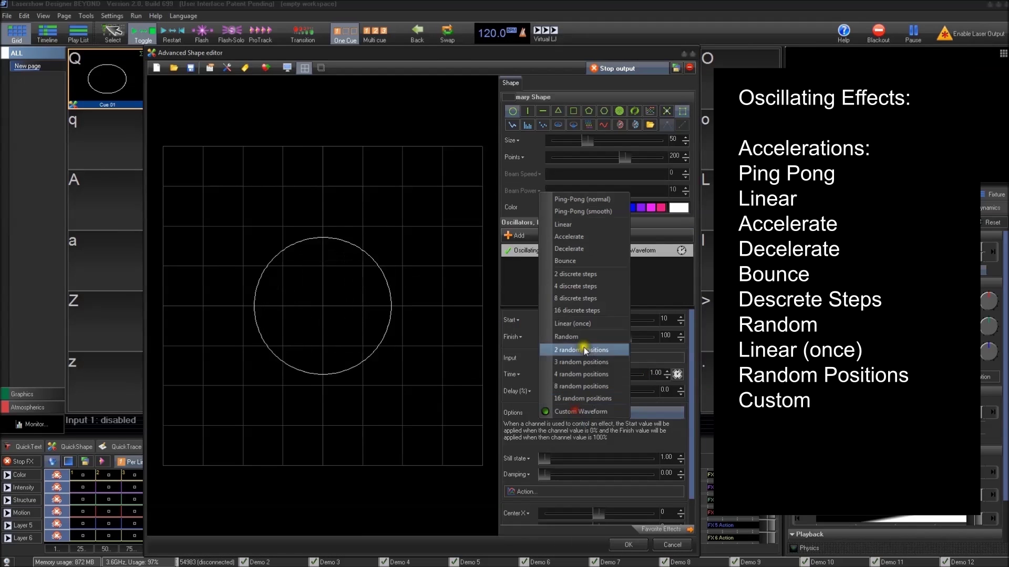
pyautogui.click(603, 237)
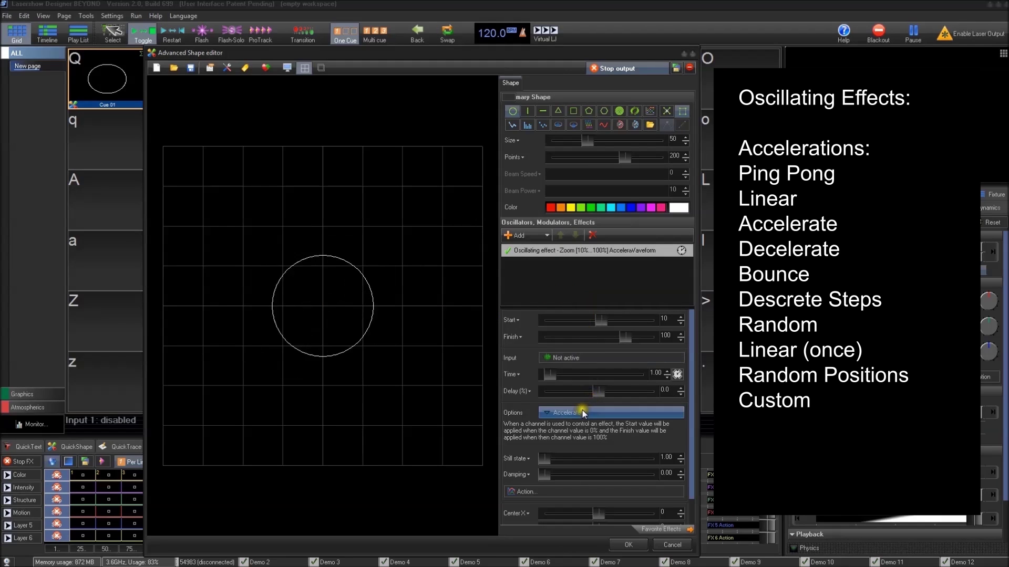
# Try Decelerate, Bounce and 2 discrete steps on the zoom.
pyautogui.click(566, 412)
pyautogui.click(586, 256)
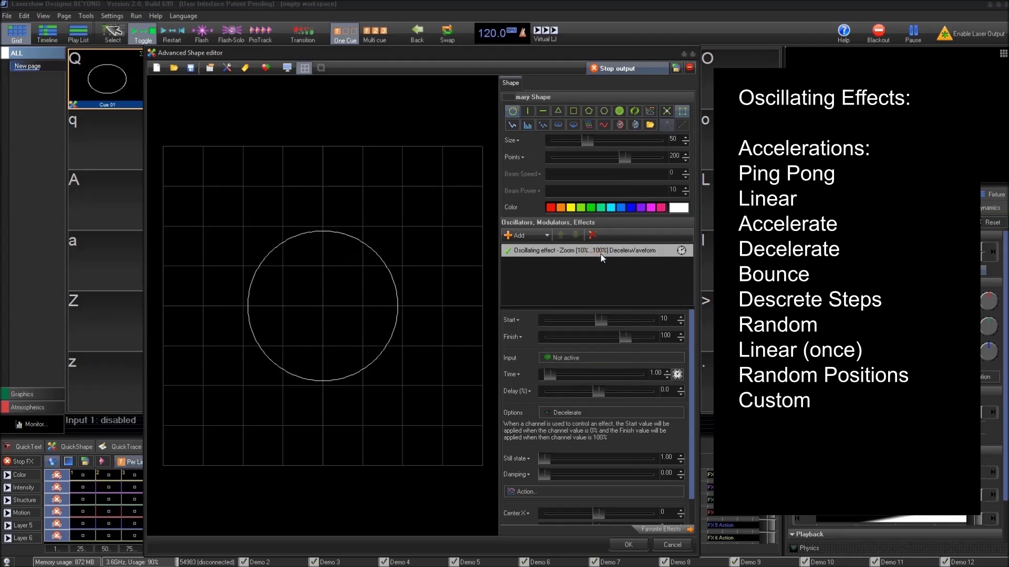
pyautogui.click(591, 412)
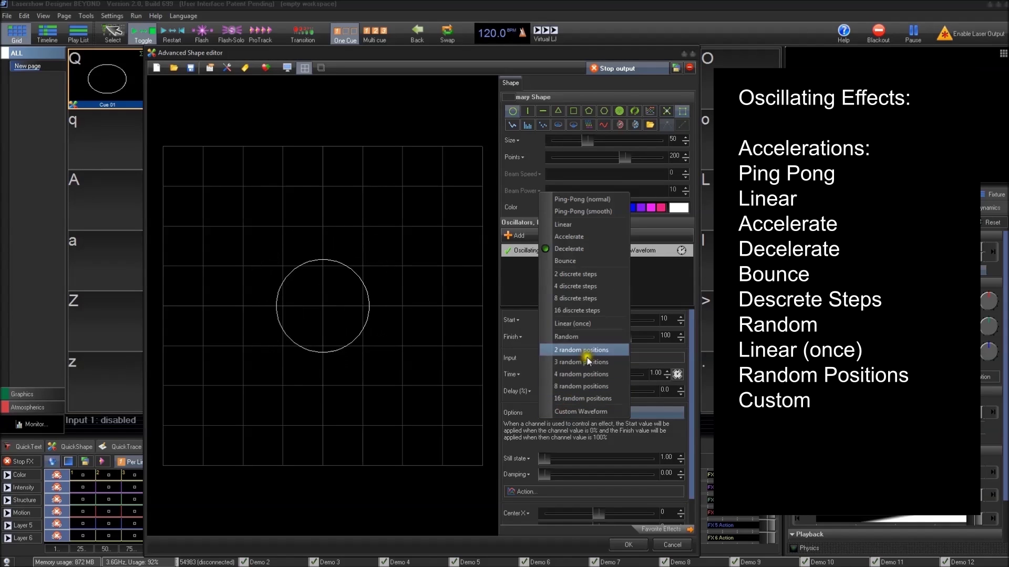
pyautogui.click(602, 262)
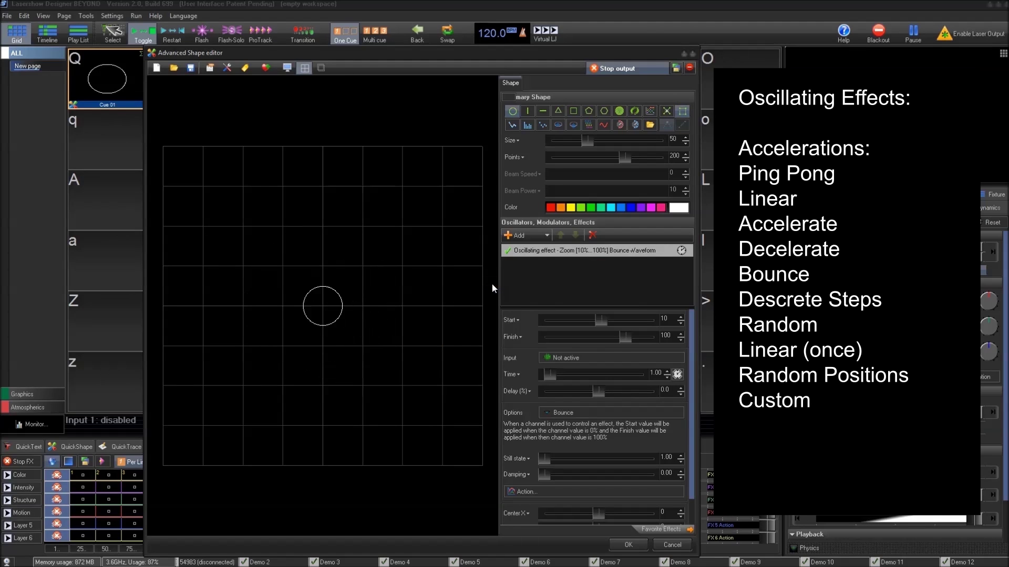
pyautogui.click(599, 412)
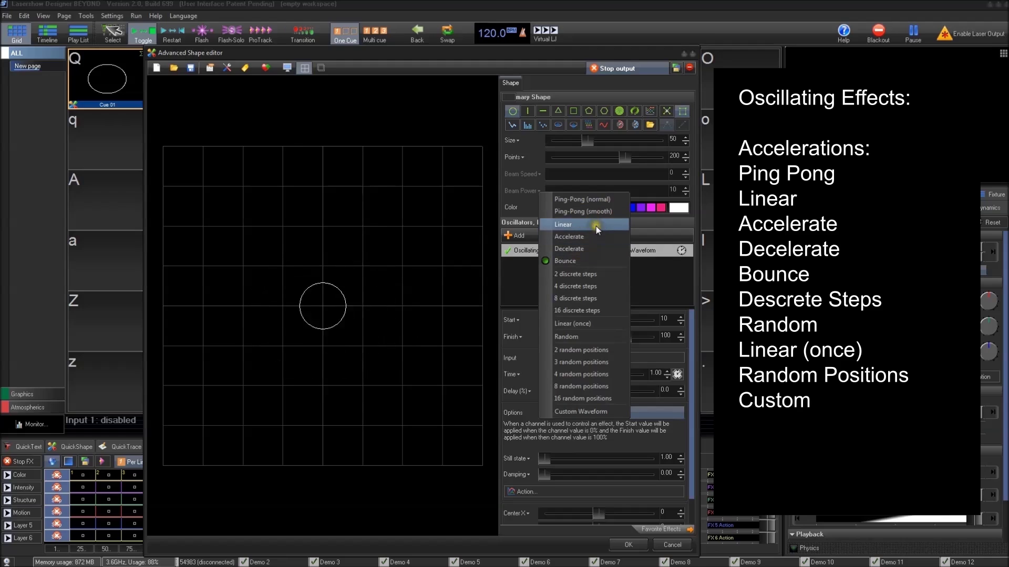
pyautogui.click(599, 273)
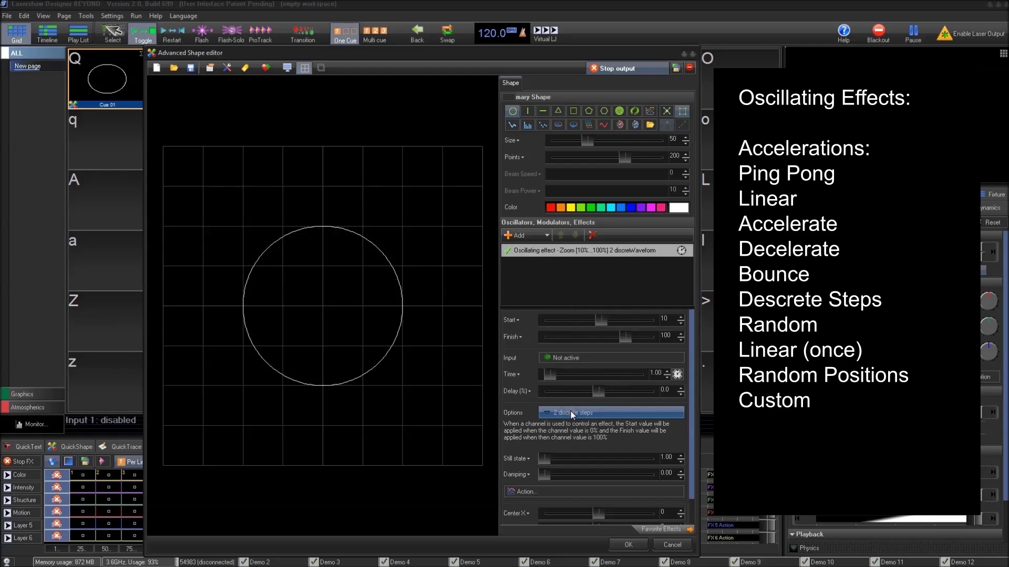
# Try 4, 8 and 16 discrete steps, then Linear (once), on the zoom.
pyautogui.click(572, 412)
pyautogui.click(596, 287)
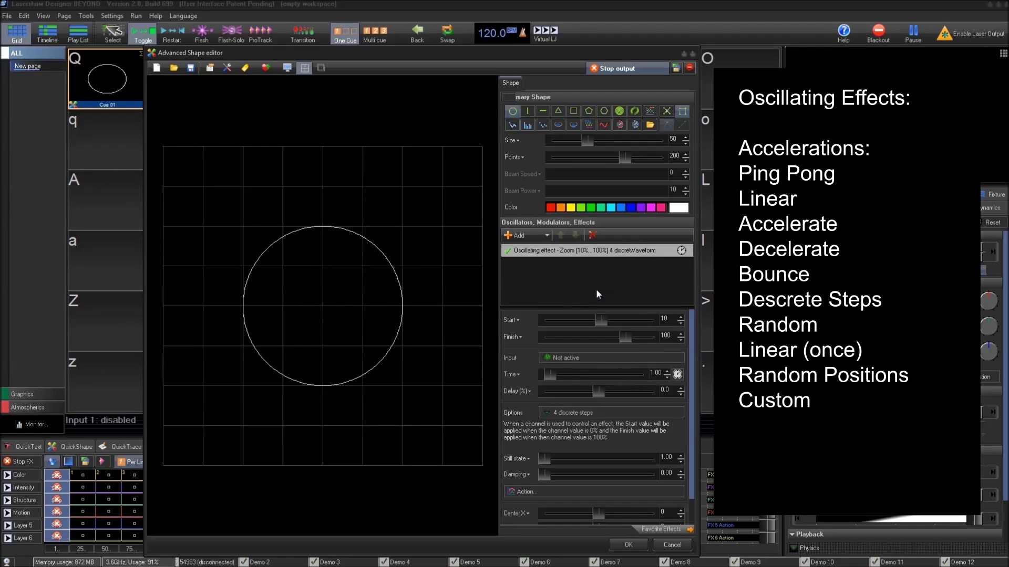
pyautogui.click(571, 413)
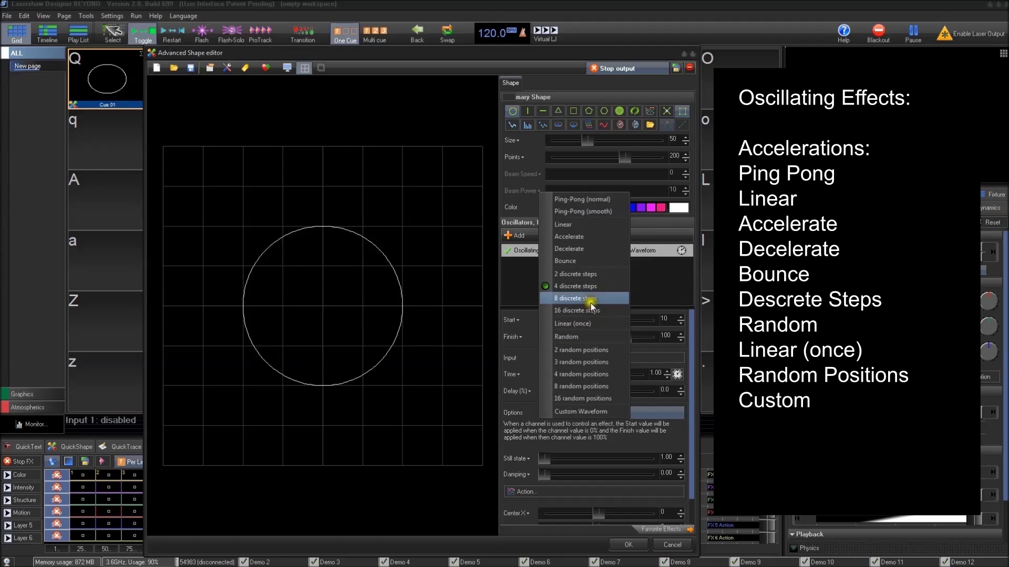
pyautogui.click(596, 309)
pyautogui.click(571, 413)
pyautogui.click(592, 316)
pyautogui.click(571, 413)
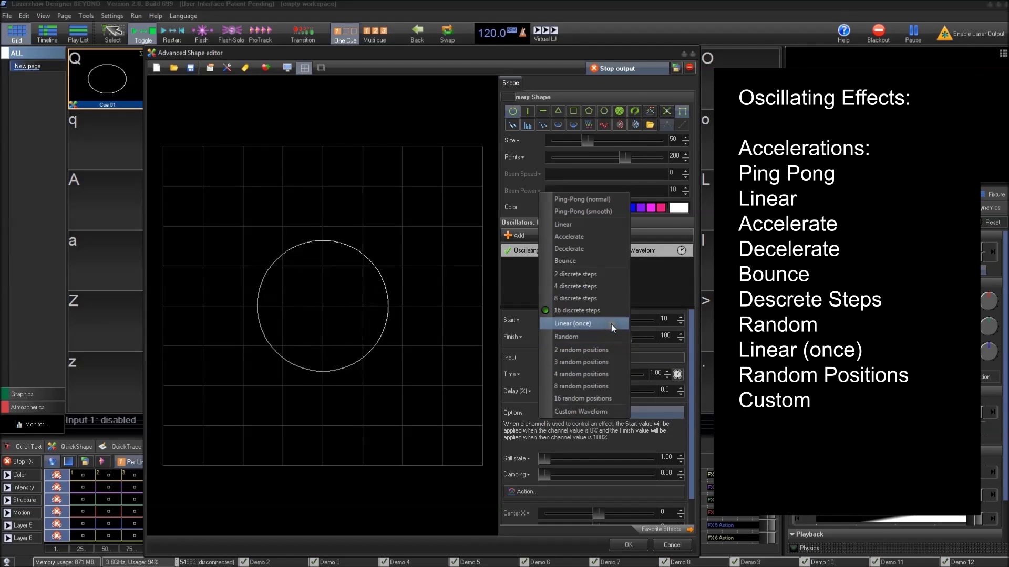
pyautogui.click(611, 324)
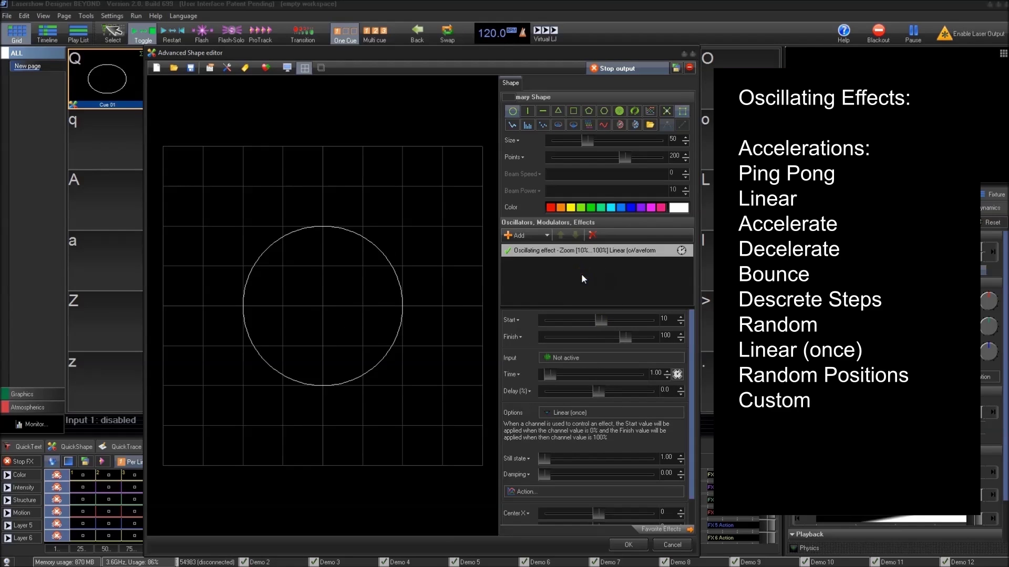
# Try Random, then 2, 3 and 4 random positions, on the zoom.
pyautogui.click(569, 412)
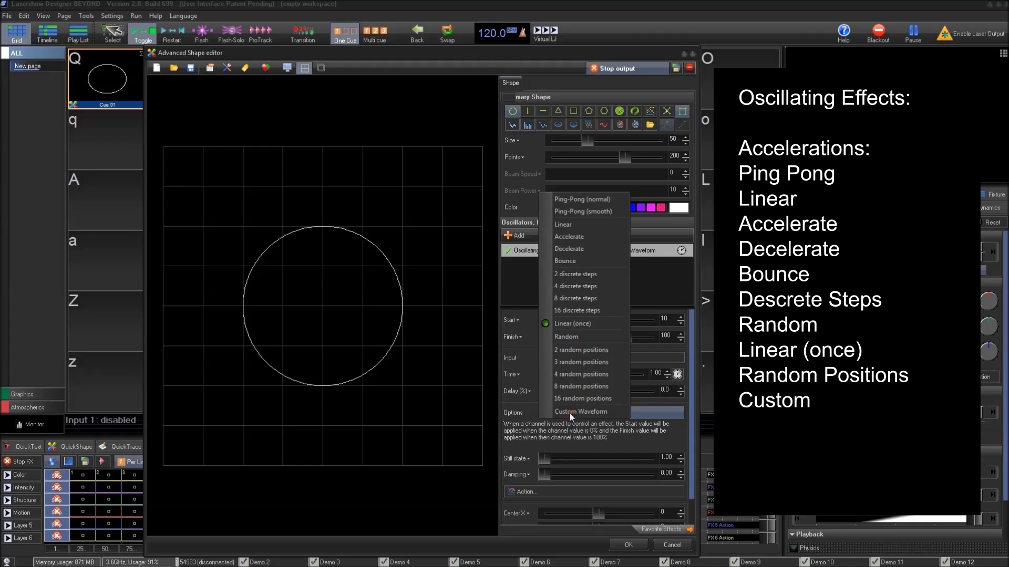
pyautogui.click(599, 347)
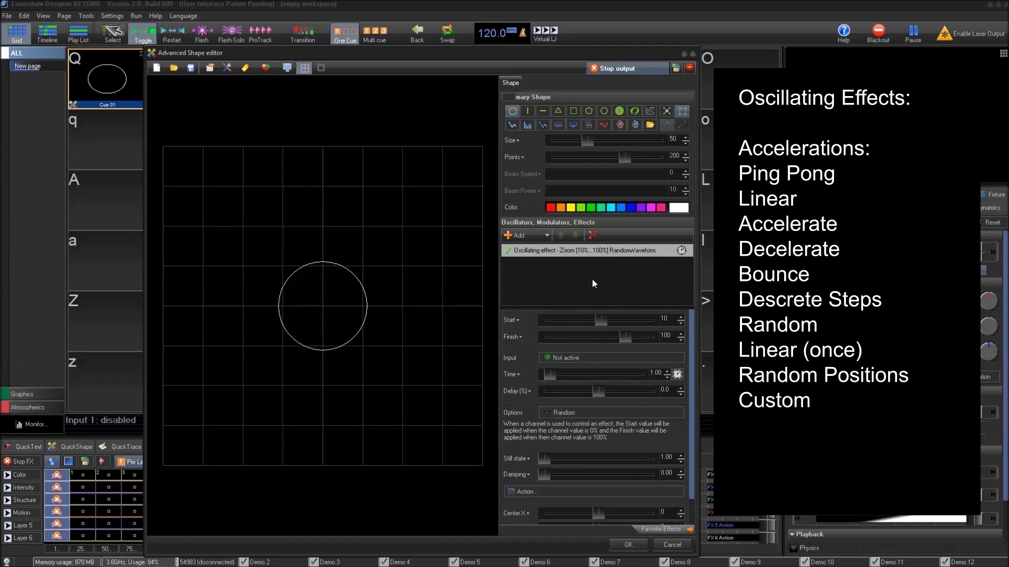
pyautogui.click(603, 412)
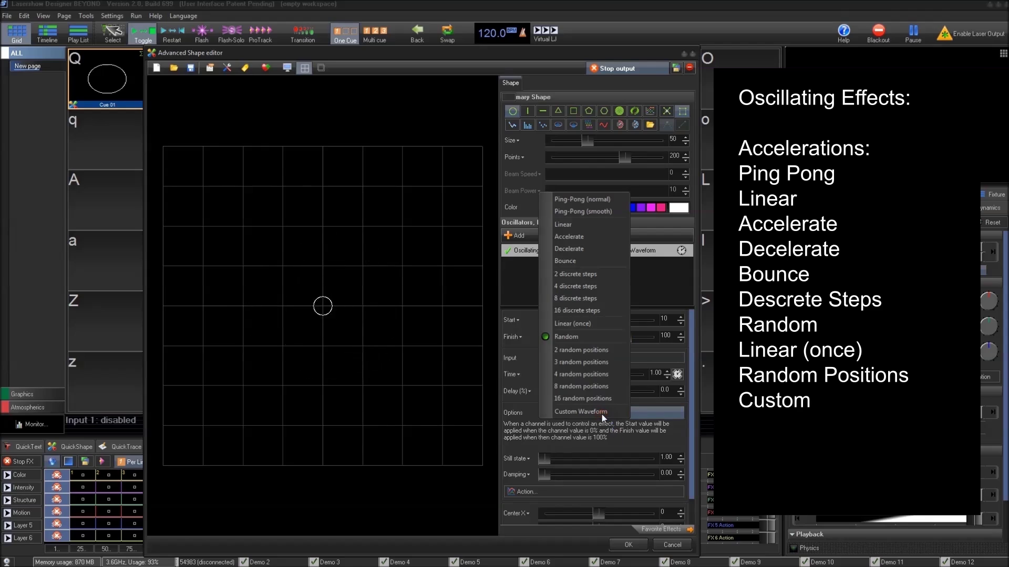
pyautogui.click(617, 351)
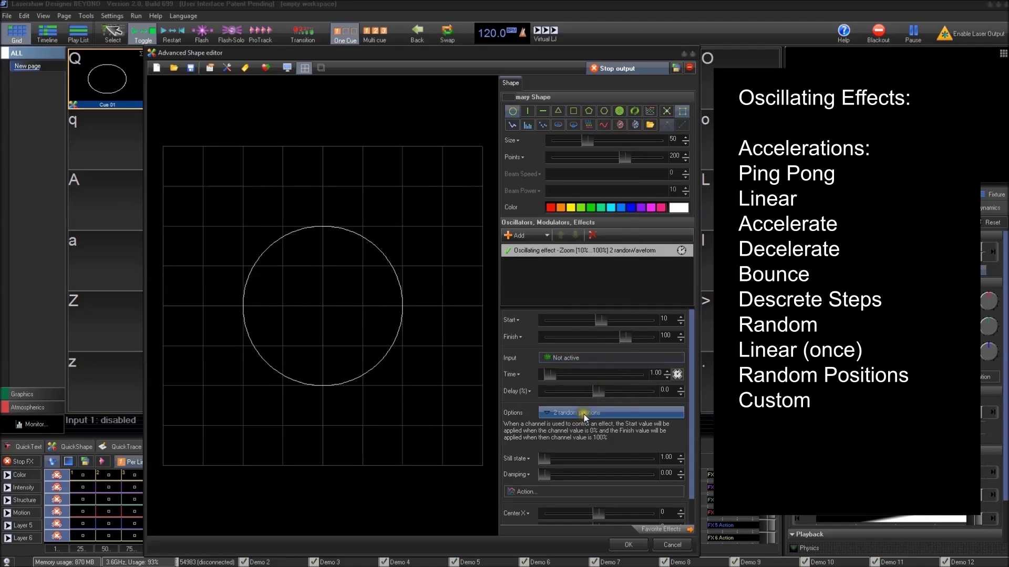
pyautogui.click(602, 412)
pyautogui.click(600, 361)
pyautogui.click(587, 411)
pyautogui.click(602, 375)
pyautogui.click(596, 409)
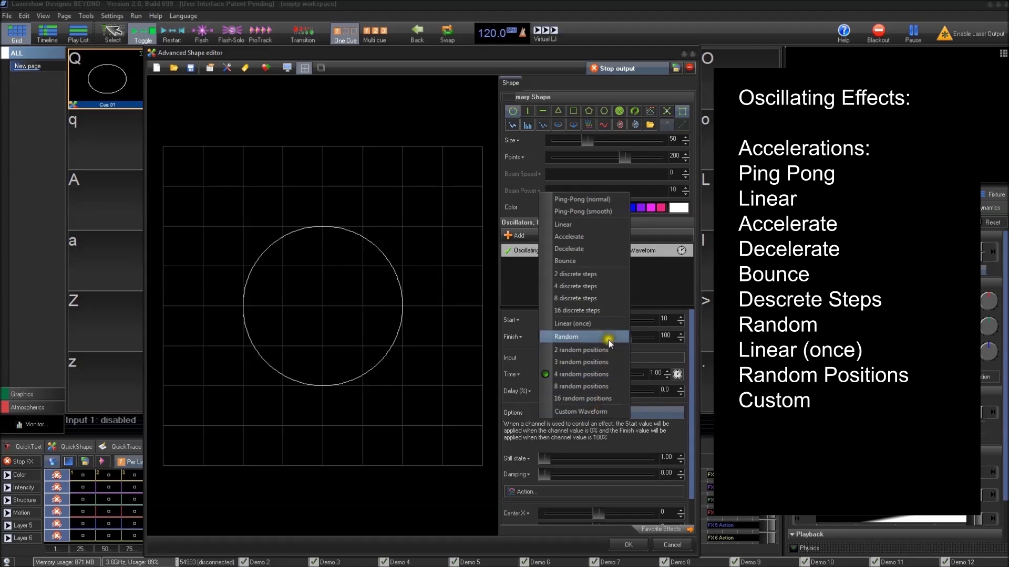
# Switch the zoom to Custom Waveform and bend its ramp into an accelerating curve.
pyautogui.click(601, 407)
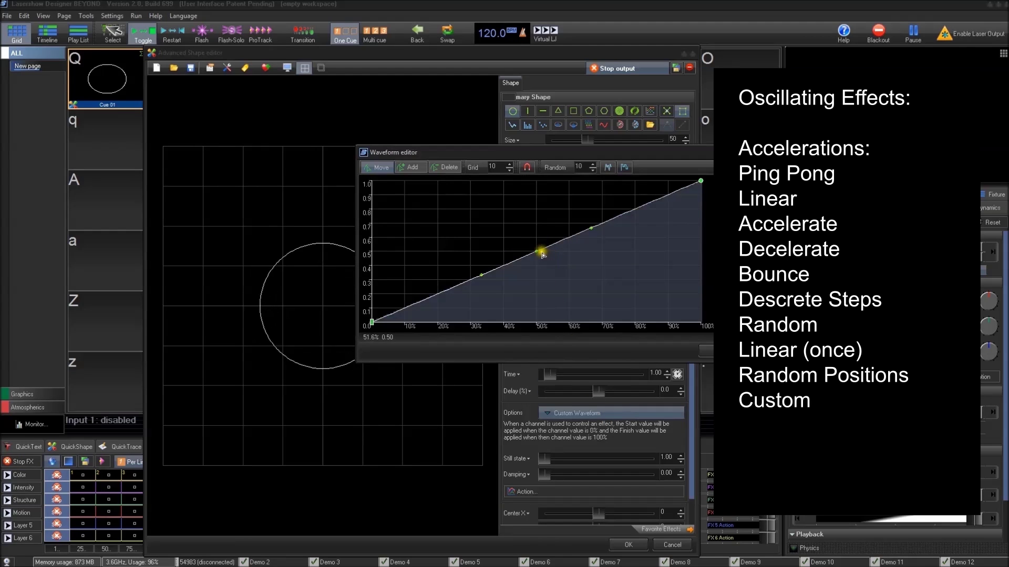
pyautogui.moveTo(542, 255)
pyautogui.mouseDown()
pyautogui.moveTo(594, 267)
pyautogui.moveTo(556, 282)
pyautogui.moveTo(569, 271)
pyautogui.mouseUp()
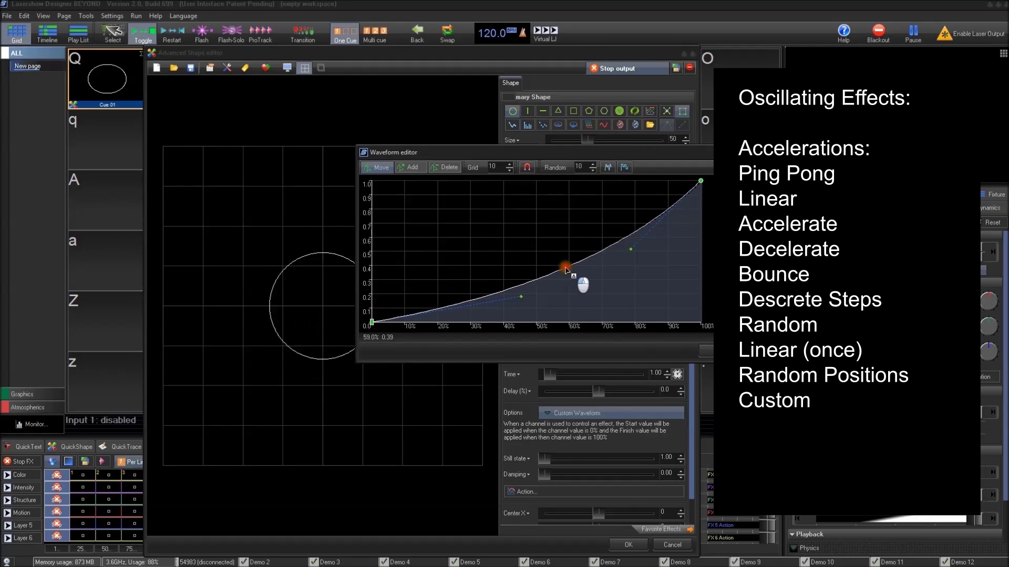
pyautogui.press('Escape')
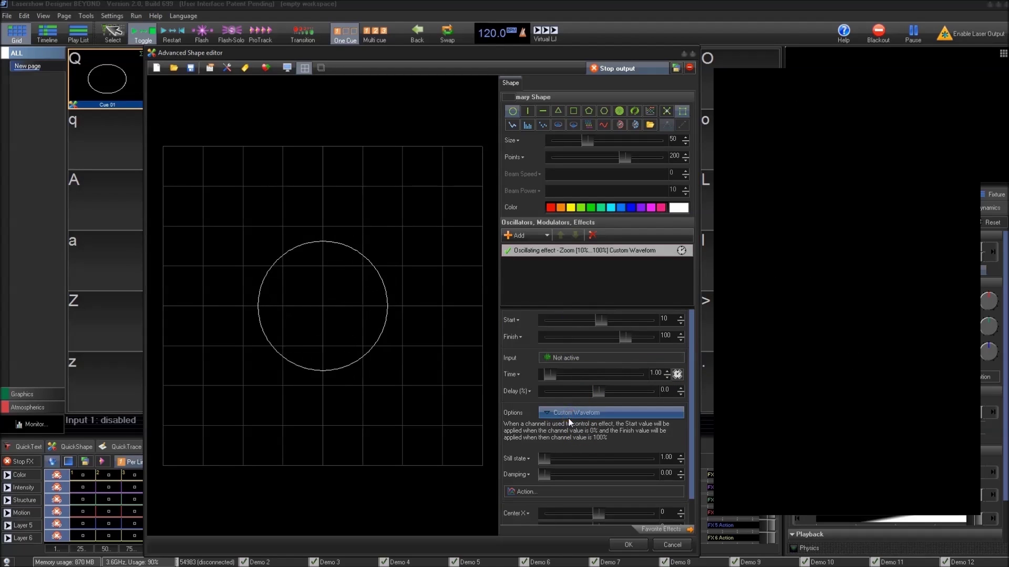
pyautogui.scroll(-3, 678, 425)
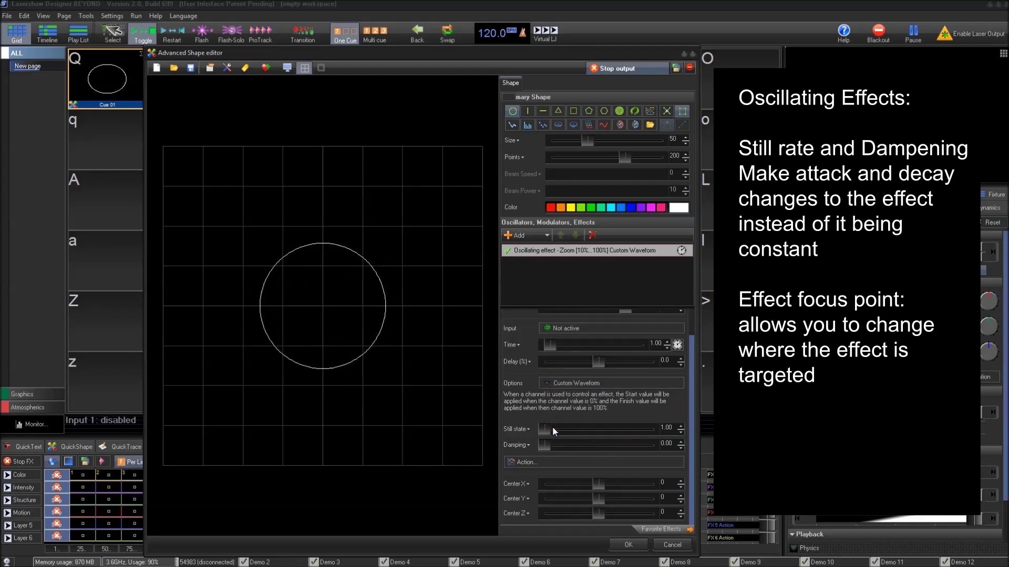
# Try raising the still state, return it to its minimum, and close the shape editor.
pyautogui.moveTo(549, 429)
pyautogui.mouseDown()
pyautogui.moveTo(564, 431)
pyautogui.moveTo(552, 429)
pyautogui.mouseUp()
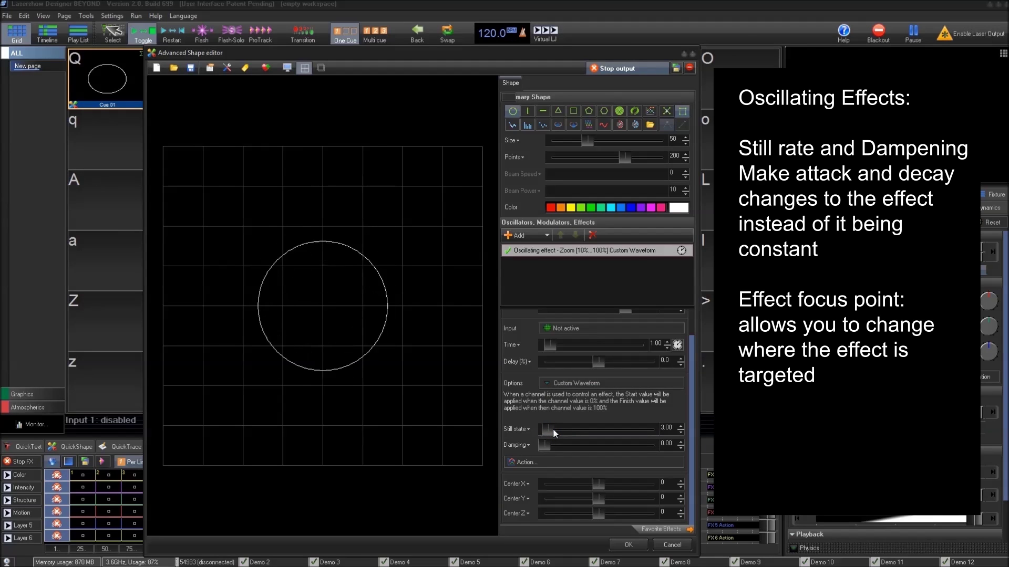
pyautogui.moveTo(552, 429)
pyautogui.mouseDown()
pyautogui.moveTo(532, 428)
pyautogui.moveTo(553, 448)
pyautogui.mouseUp()
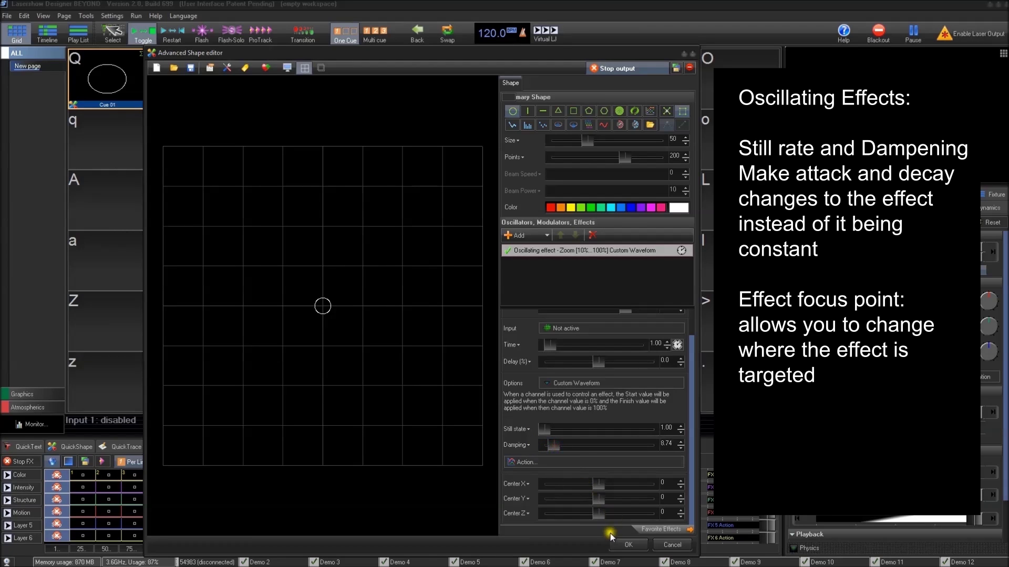
pyautogui.click(627, 545)
# Play the circle cue, open its options, and drag the zoom damping to 0.00.
pyautogui.click(106, 79)
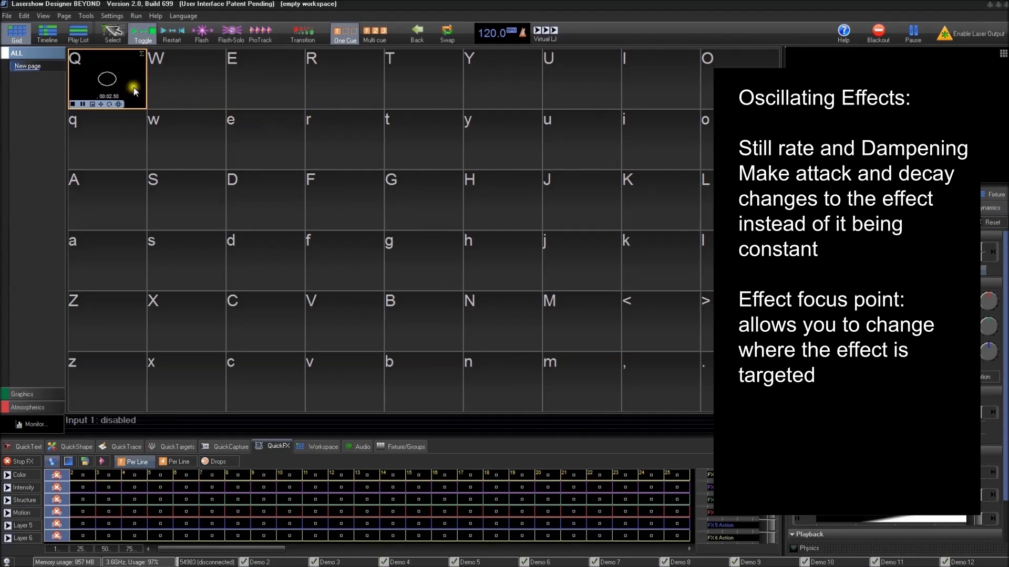
pyautogui.rightClick(123, 79)
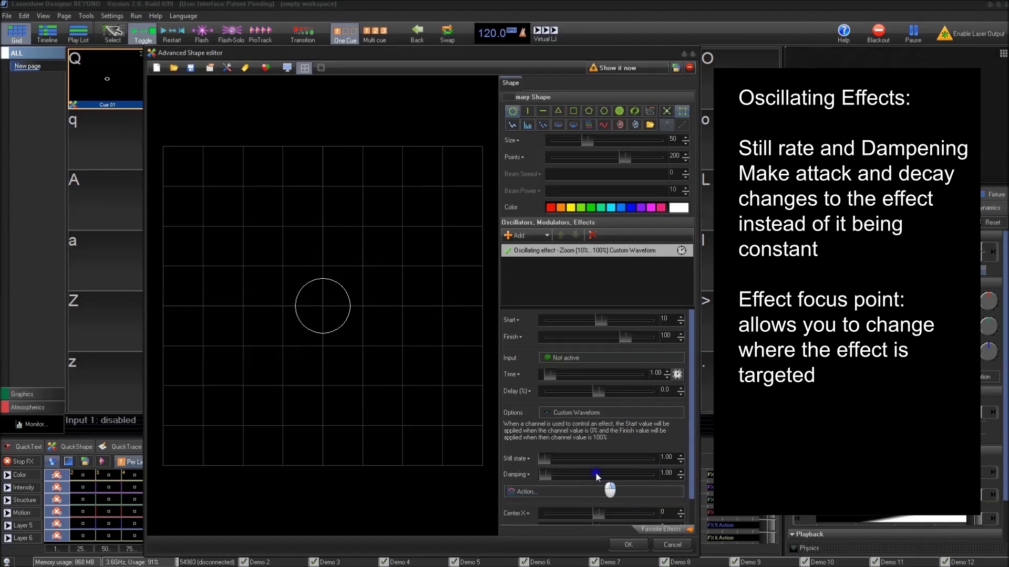
pyautogui.moveTo(548, 475); pyautogui.dragTo(527, 475)
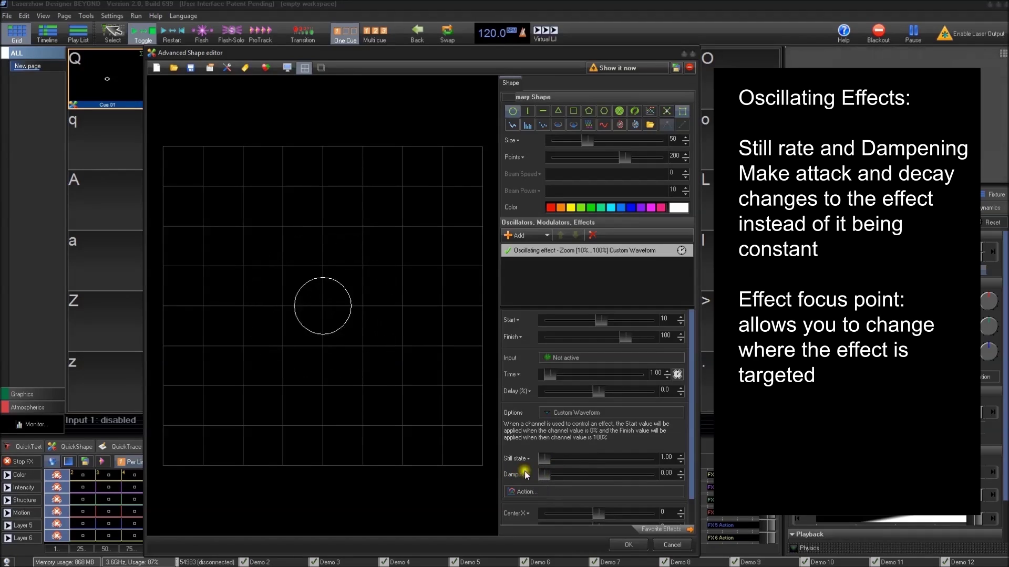
pyautogui.scroll(-3, 599, 441)
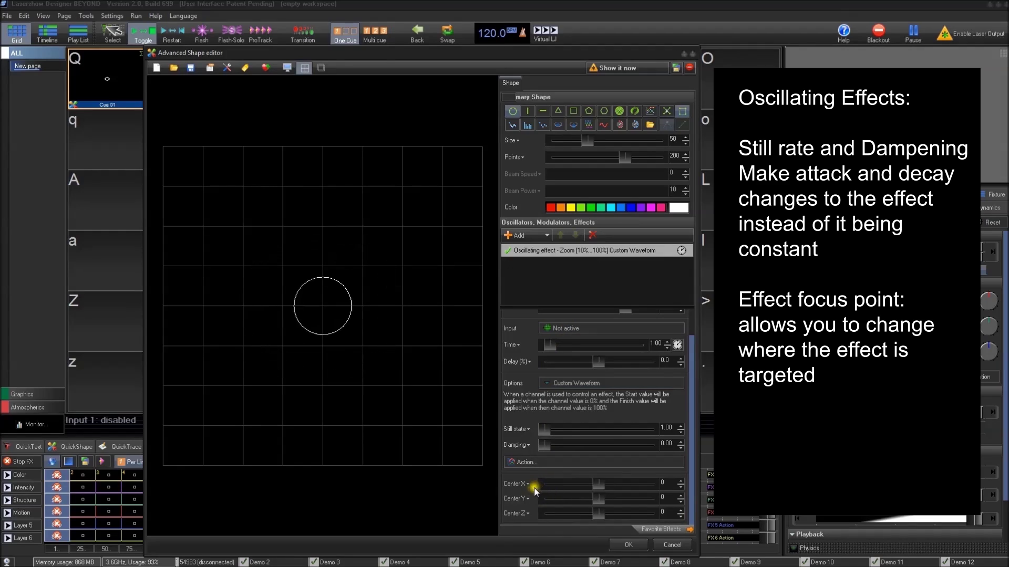
pyautogui.click(524, 516)
pyautogui.click(496, 379)
pyautogui.moveTo(596, 483); pyautogui.dragTo(572, 483)
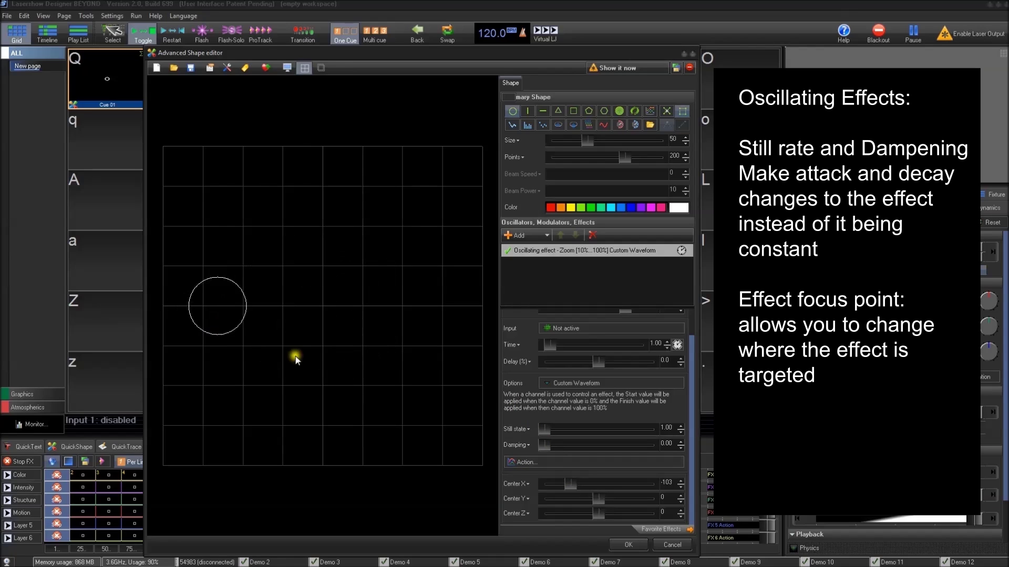
pyautogui.click(671, 482)
pyautogui.write('-10')
pyautogui.write('0')
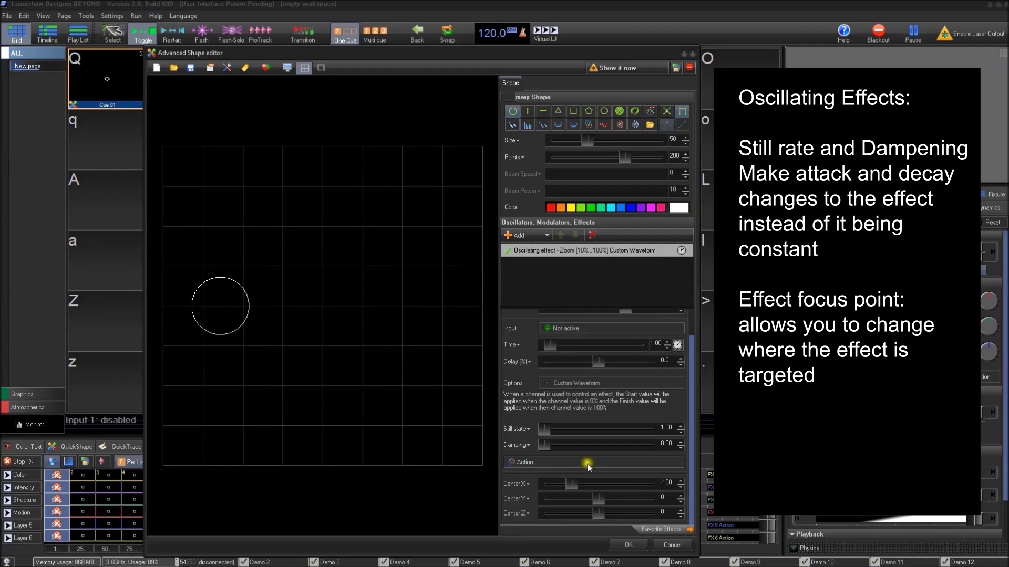
pyautogui.moveTo(571, 484)
pyautogui.mouseDown()
pyautogui.moveTo(600, 484)
pyautogui.moveTo(603, 497)
pyautogui.mouseUp()
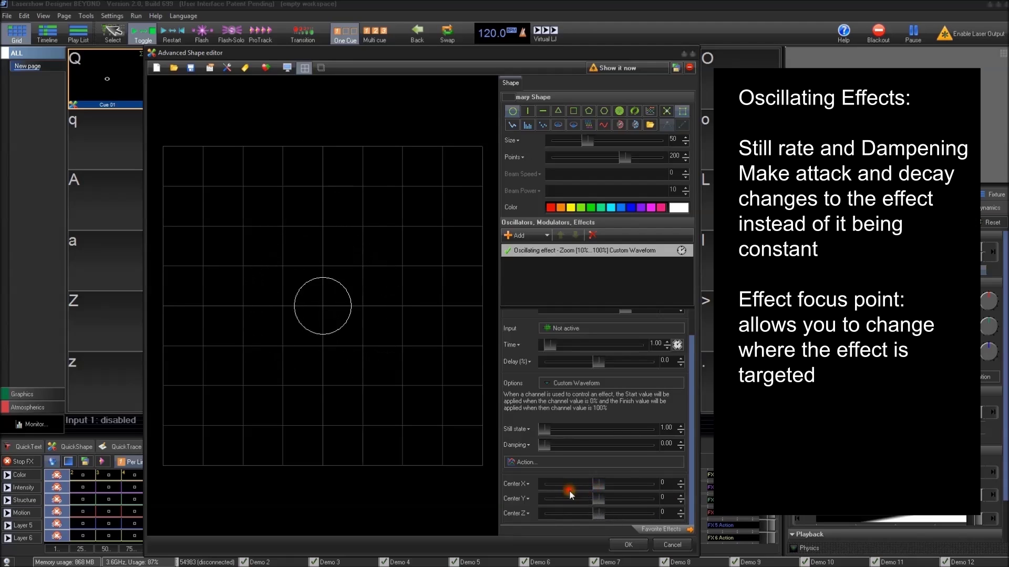
pyautogui.moveTo(599, 485)
pyautogui.mouseDown()
pyautogui.moveTo(622, 480)
pyautogui.moveTo(576, 483)
pyautogui.mouseUp()
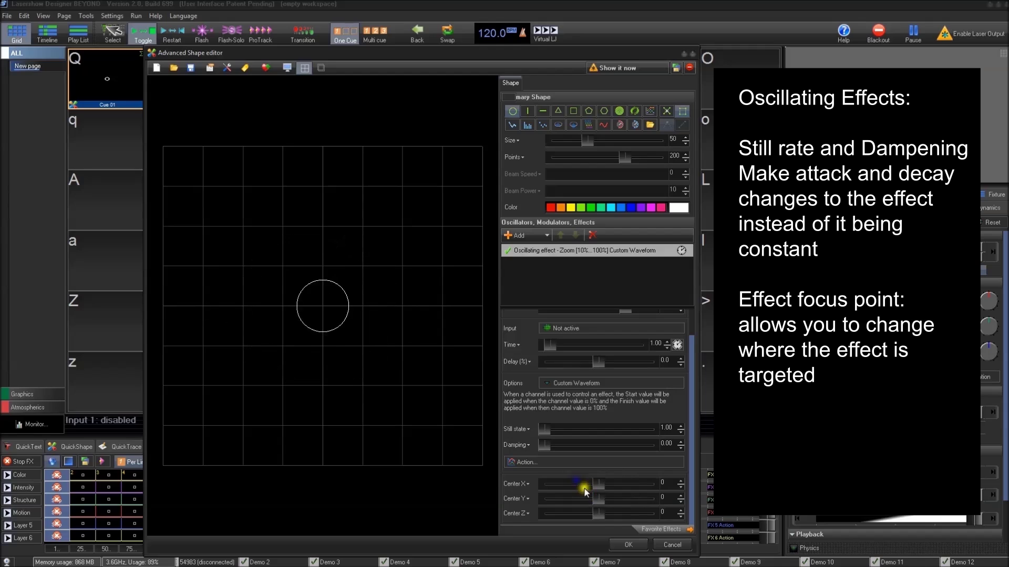
pyautogui.moveTo(394, 369)
pyautogui.mouseDown()
pyautogui.moveTo(370, 384)
pyautogui.moveTo(385, 380)
pyautogui.mouseUp()
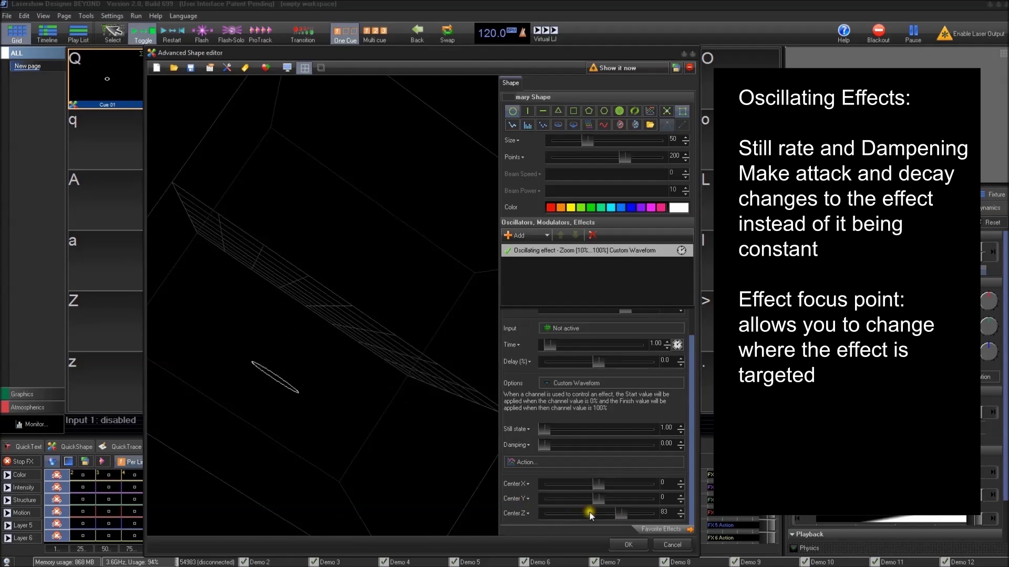
pyautogui.doubleClick(335, 368)
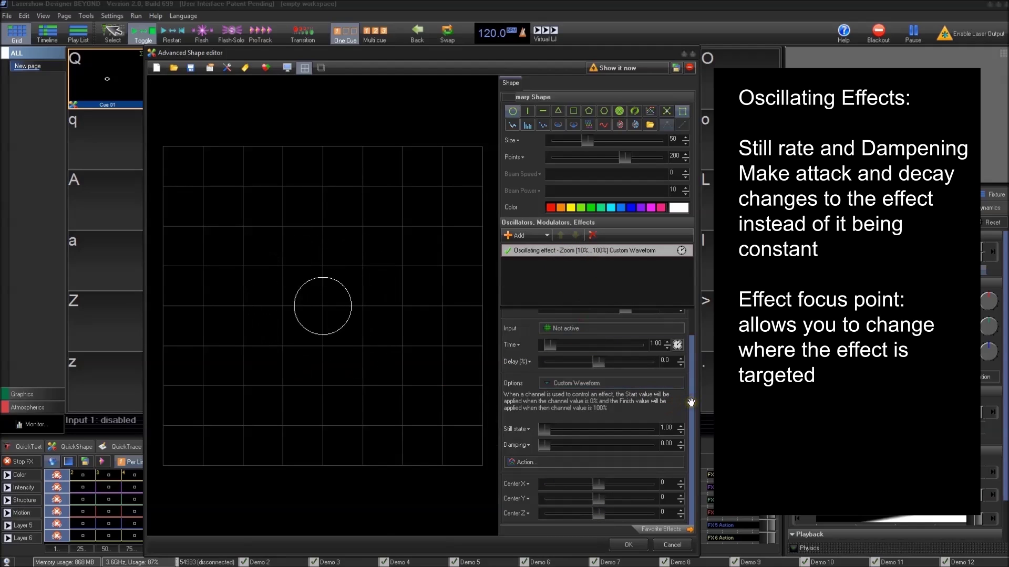
pyautogui.scroll(2, 698, 417)
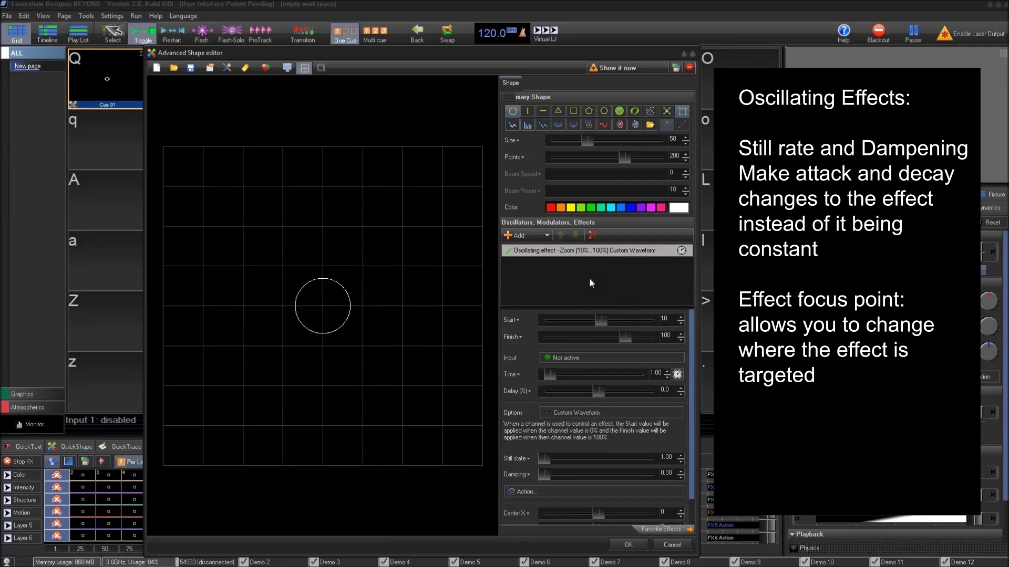
# Delete the Zoom effect, then add and delete an oscillating Rotation Z.
pyautogui.click(592, 236)
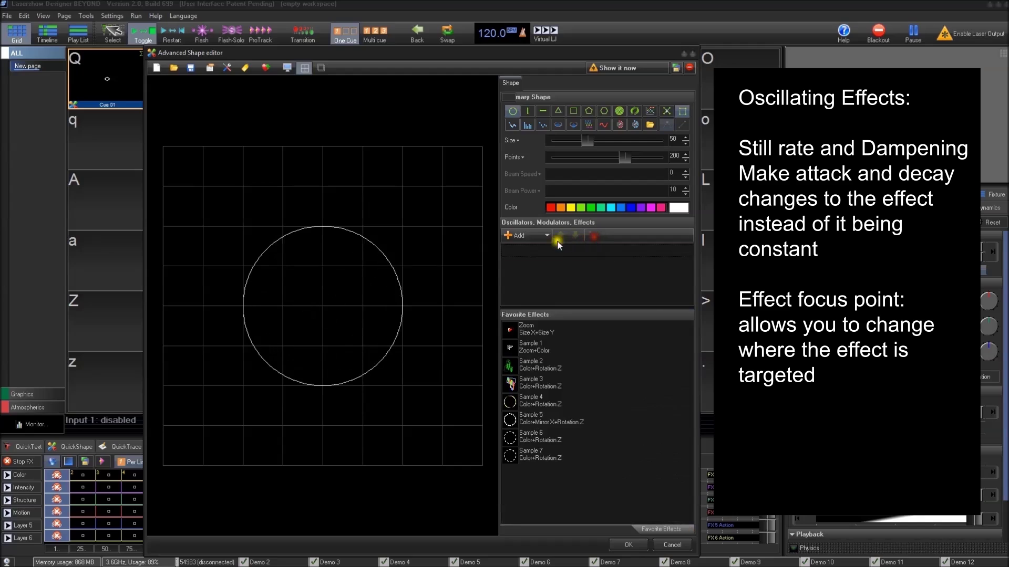
pyautogui.click(520, 235)
pyautogui.moveTo(540, 313)
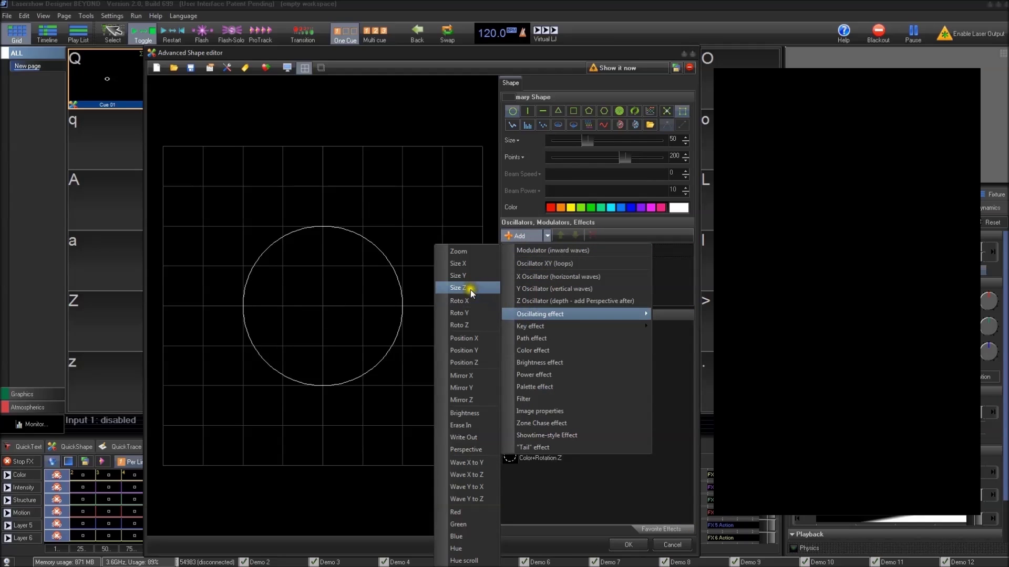
pyautogui.click(460, 325)
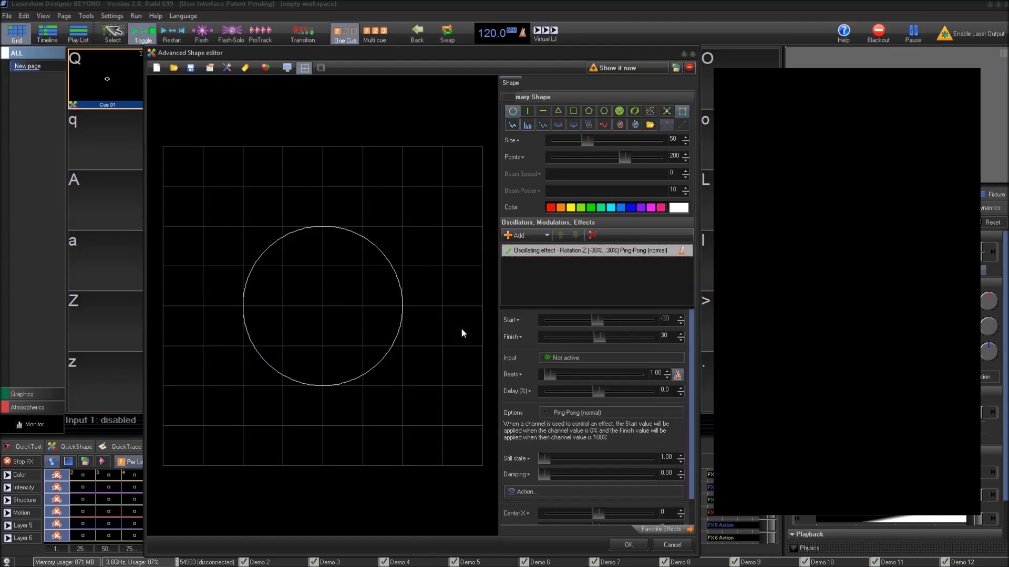
pyautogui.click(593, 236)
# Try an oscillating Rotation X from -70 to 0 in a tilted preview, then delete it.
pyautogui.click(520, 236)
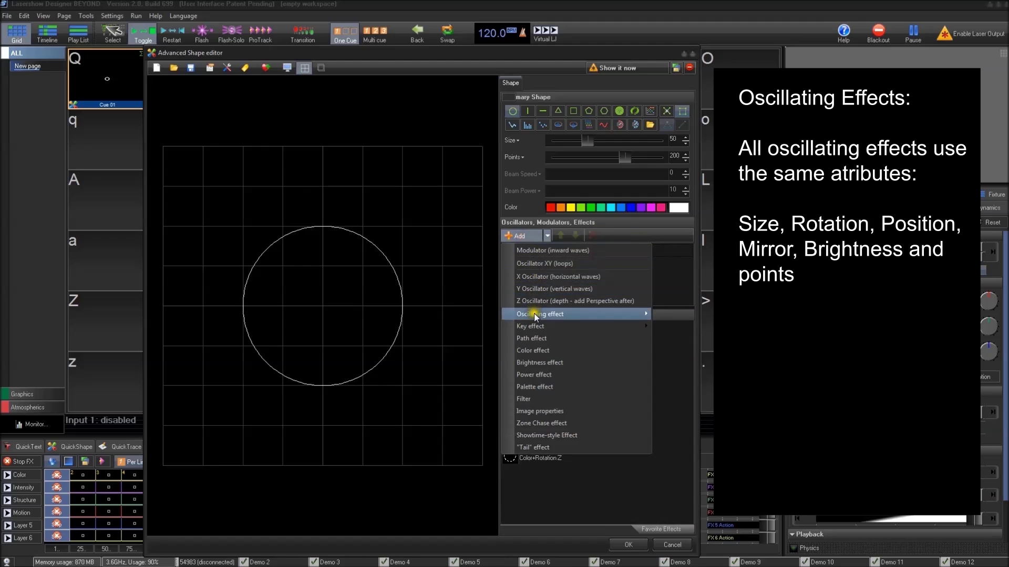
pyautogui.moveTo(540, 314)
pyautogui.click(469, 311)
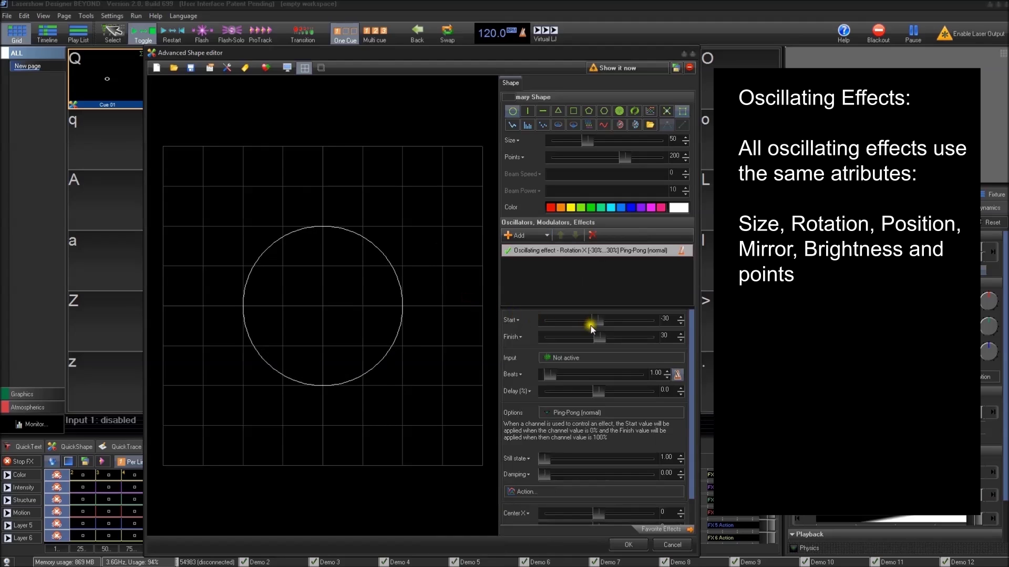
pyautogui.moveTo(608, 320); pyautogui.dragTo(595, 320)
pyautogui.scroll(-2, 630, 394)
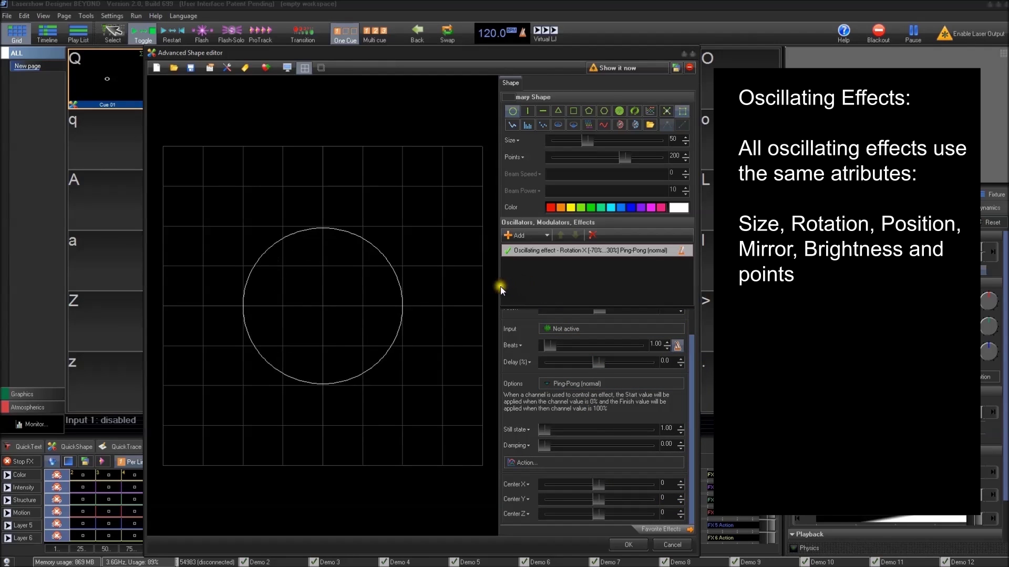
pyautogui.scroll(2, 662, 399)
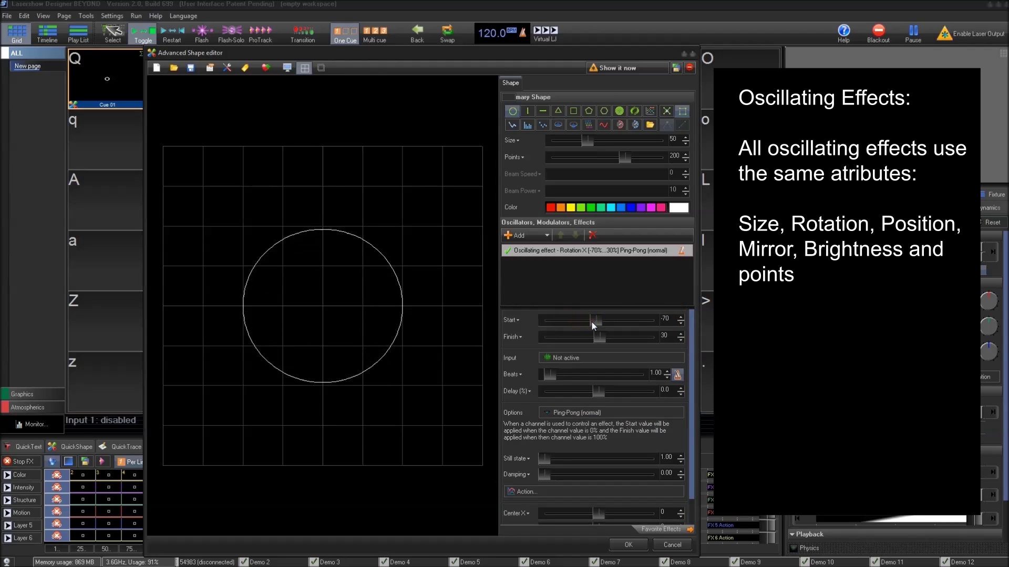
pyautogui.moveTo(599, 340); pyautogui.dragTo(596, 340)
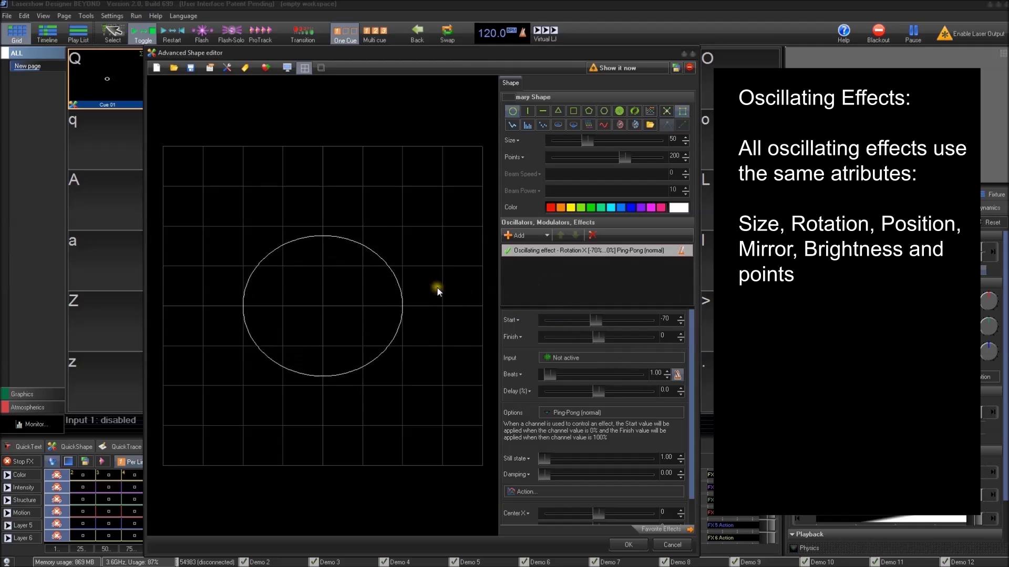
pyautogui.moveTo(340, 284)
pyautogui.mouseDown()
pyautogui.moveTo(389, 309)
pyautogui.moveTo(487, 315)
pyautogui.mouseUp()
pyautogui.click(592, 235)
# Add an oscillating Rotation Z effect to the circle.
pyautogui.click(520, 234)
pyautogui.moveTo(498, 317)
pyautogui.click(473, 264)
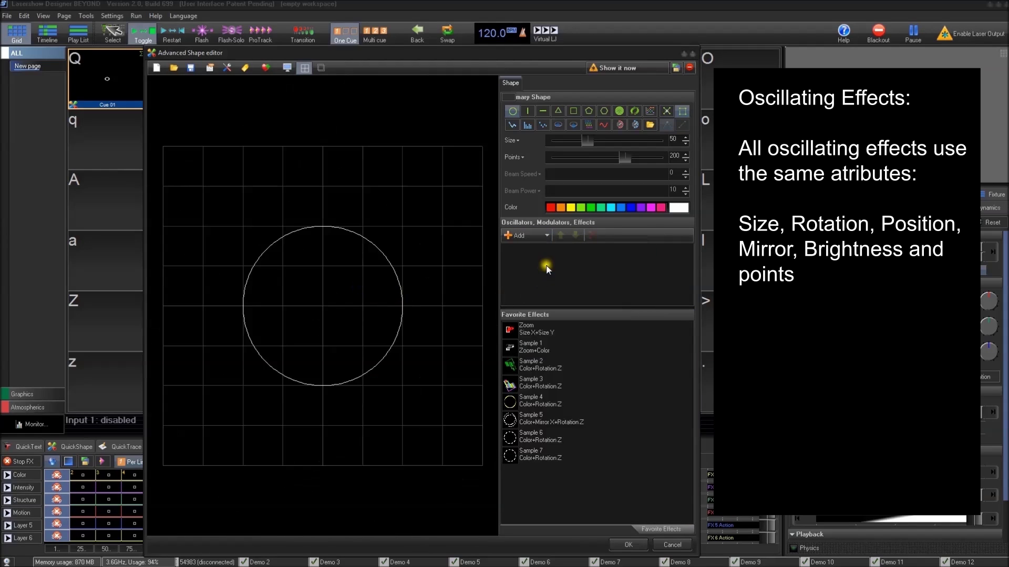
pyautogui.click(520, 235)
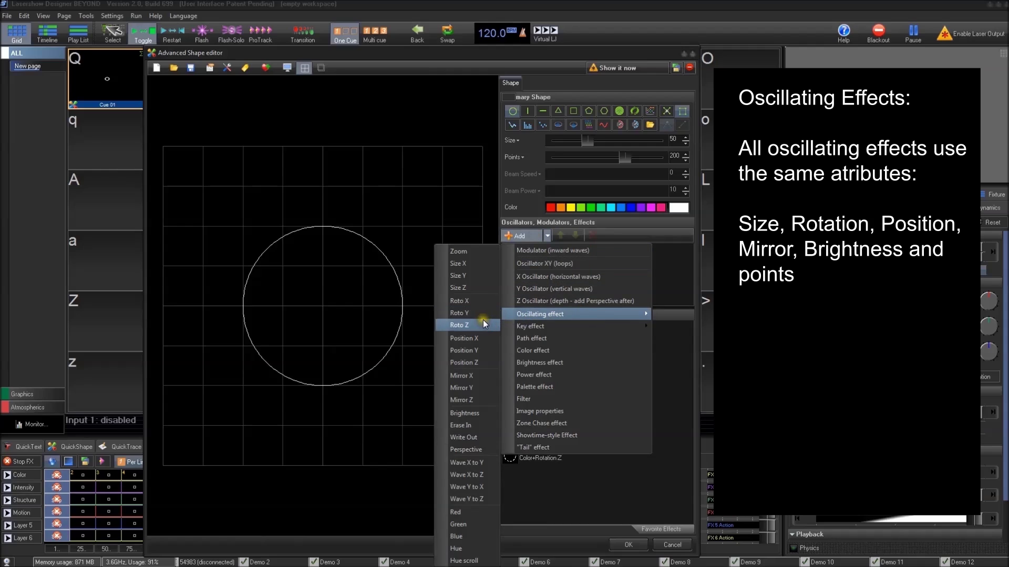
pyautogui.click(478, 325)
# Add a By Points gradient colour effect and delete the Rotation Z oscillation.
pyautogui.click(520, 236)
pyautogui.click(542, 350)
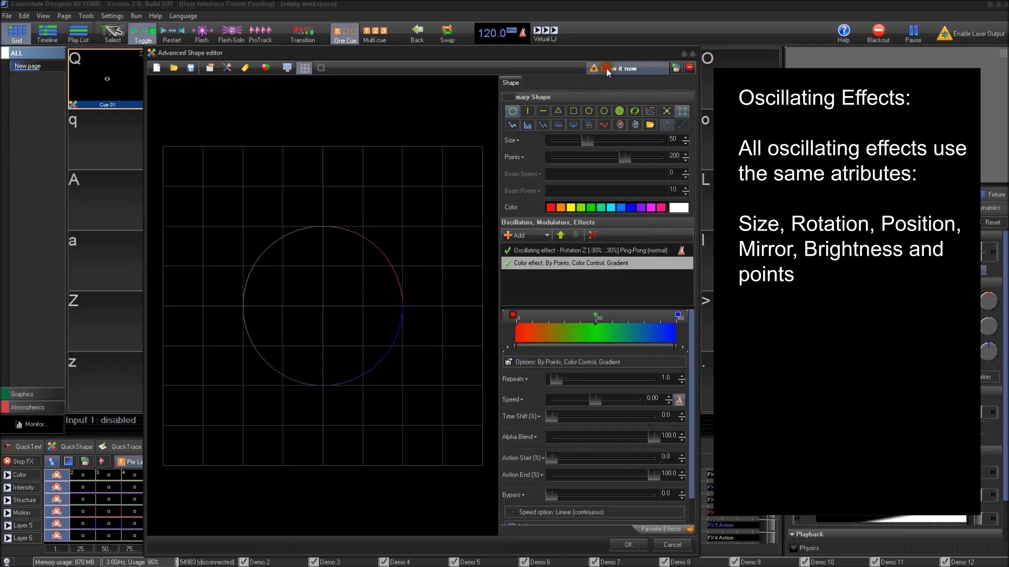
pyautogui.click(592, 235)
pyautogui.click(521, 234)
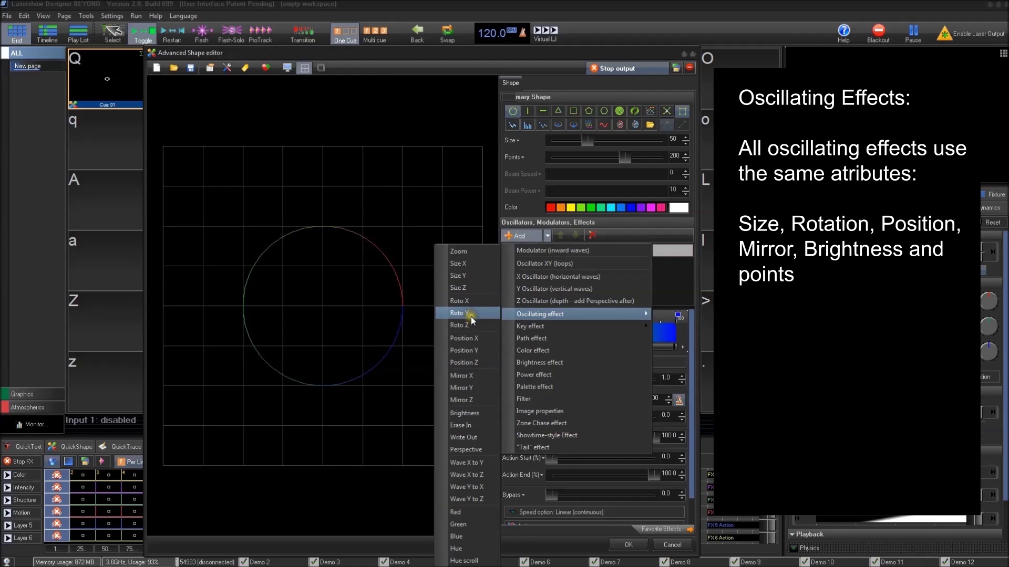
# Add a -50 to 50 Position X oscillation set to Ping-Pong (smooth).
pyautogui.click(479, 342)
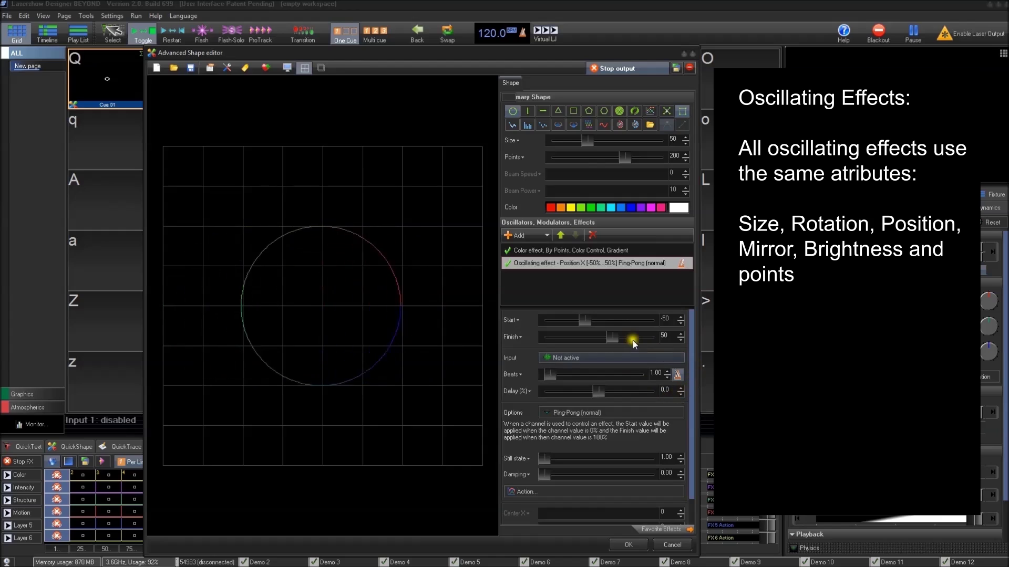
pyautogui.moveTo(584, 319); pyautogui.dragTo(599, 320)
pyautogui.write('-50')
pyautogui.press('Return')
pyautogui.click(614, 412)
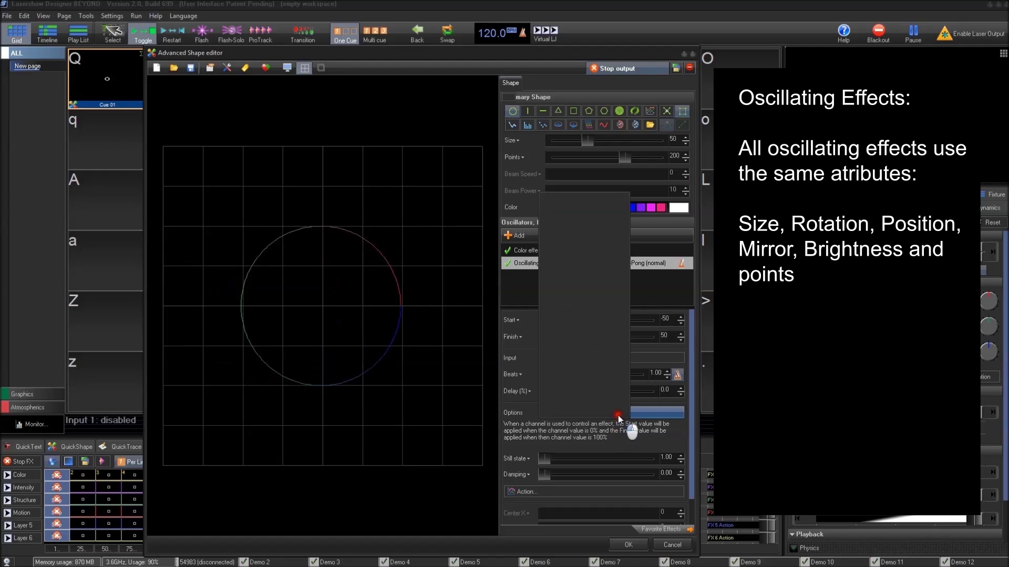
pyautogui.click(601, 215)
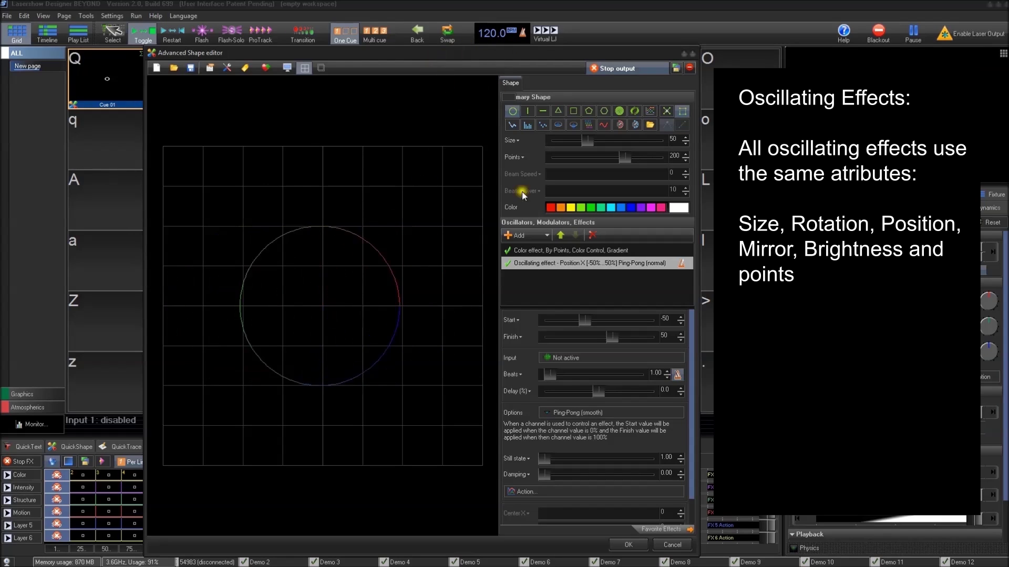
pyautogui.click(605, 263)
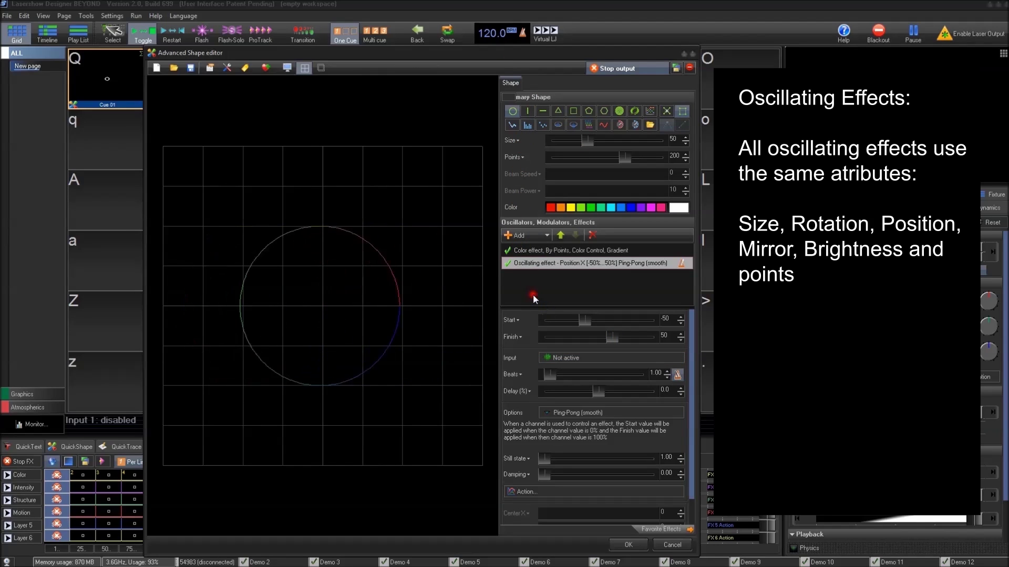
# Replace the circle's Position X oscillation with a Mirror X oscillation.
pyautogui.click(592, 237)
pyautogui.click(528, 237)
pyautogui.moveTo(540, 313)
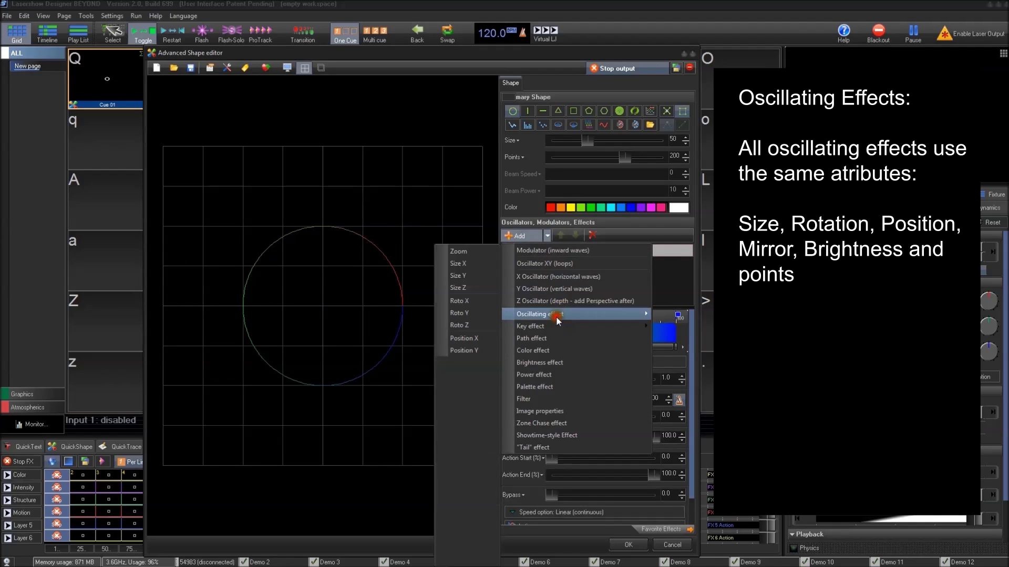
pyautogui.click(456, 375)
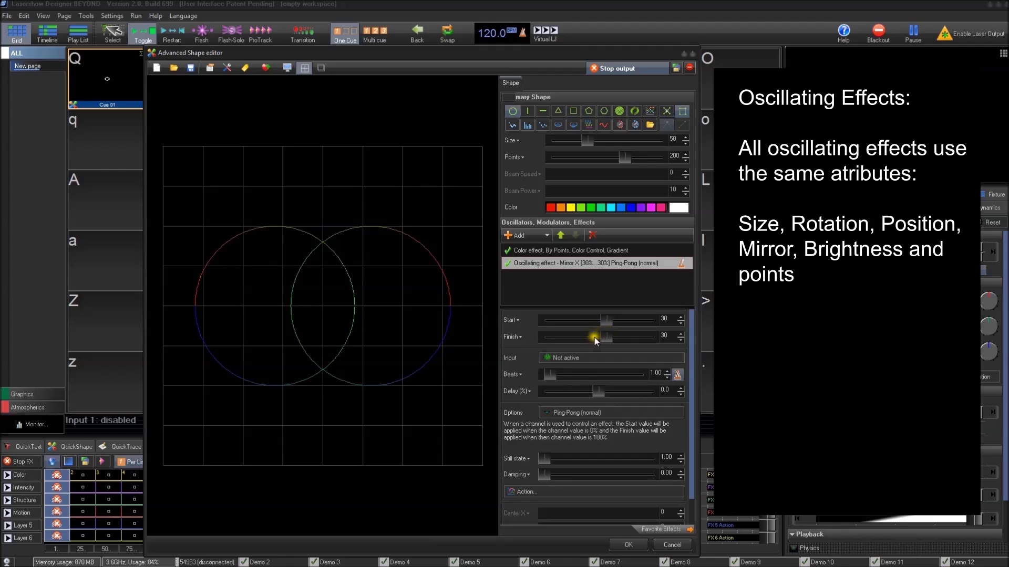
# Set the Mirror X range to finish at 27 with Bounce motion, then delete it.
pyautogui.moveTo(608, 320); pyautogui.dragTo(606, 317)
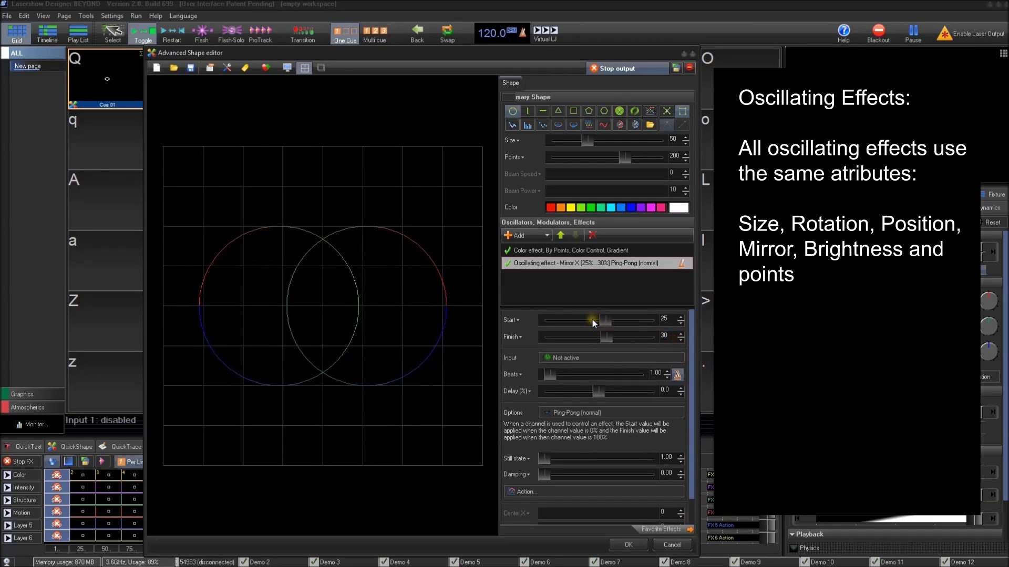
pyautogui.moveTo(606, 320)
pyautogui.mouseDown()
pyautogui.moveTo(593, 318)
pyautogui.moveTo(625, 337)
pyautogui.moveTo(599, 319)
pyautogui.mouseUp()
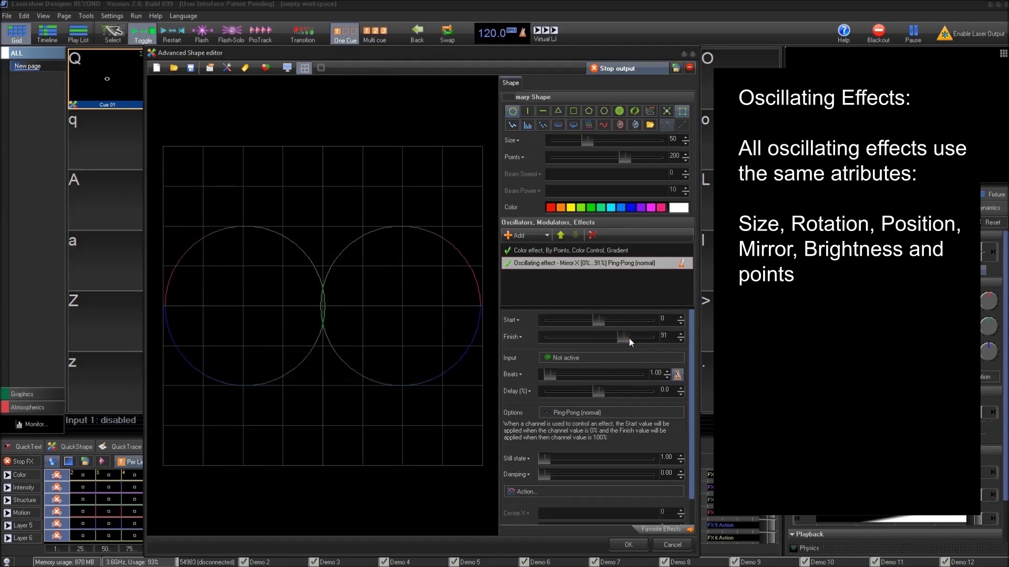
pyautogui.moveTo(623, 338); pyautogui.dragTo(607, 337)
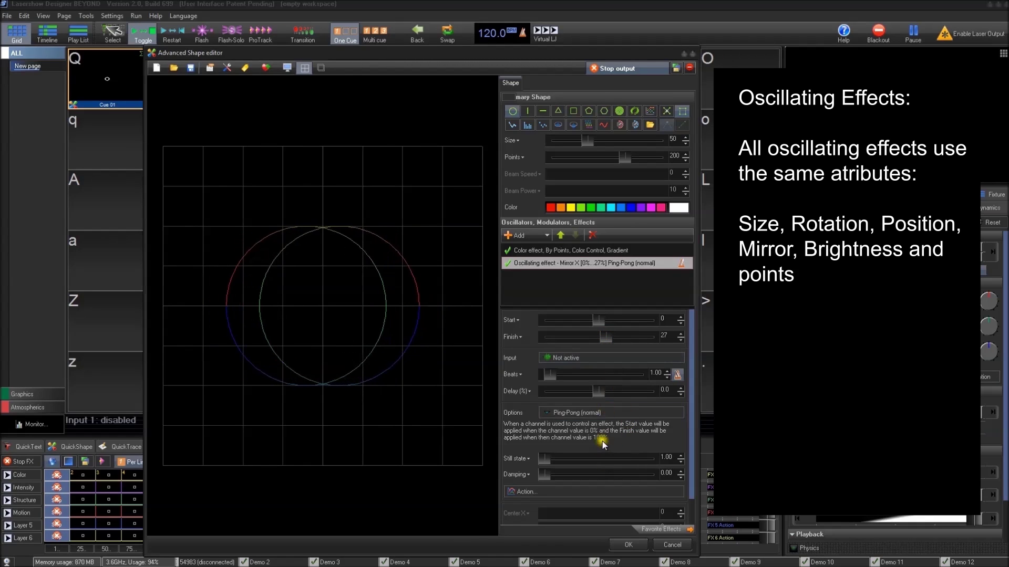
pyautogui.click(615, 412)
pyautogui.click(603, 415)
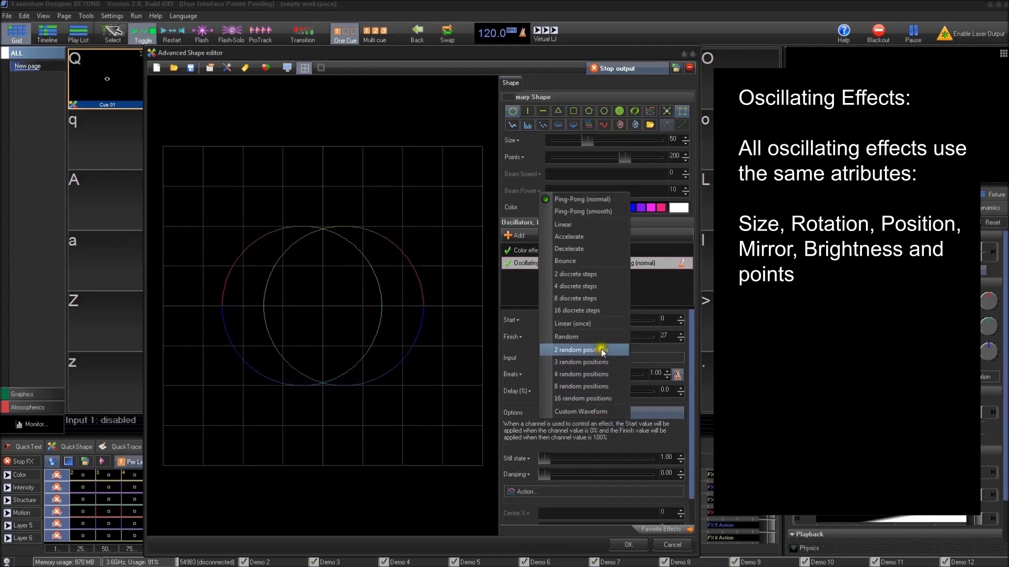
pyautogui.click(568, 261)
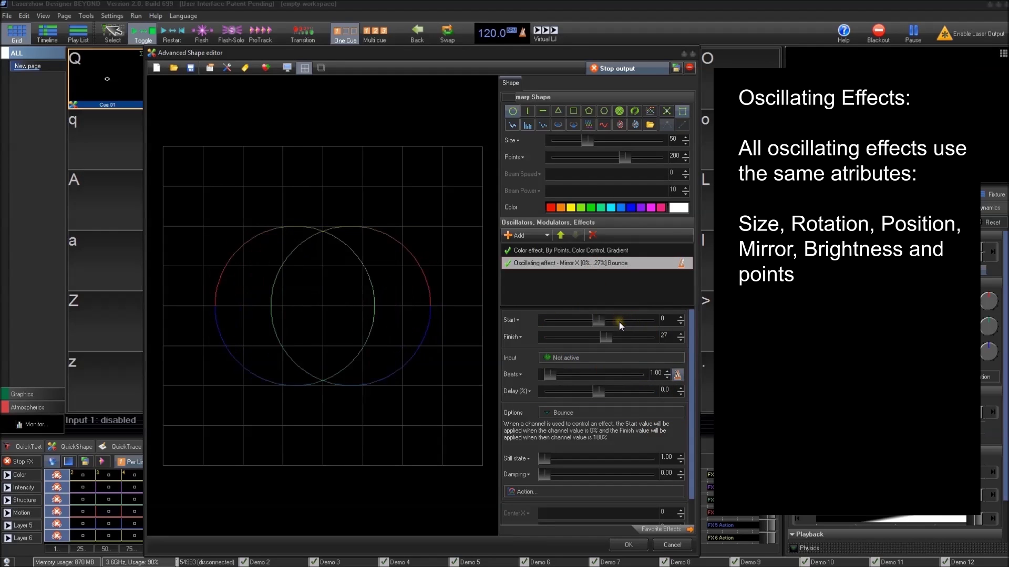
pyautogui.click(590, 235)
pyautogui.click(520, 234)
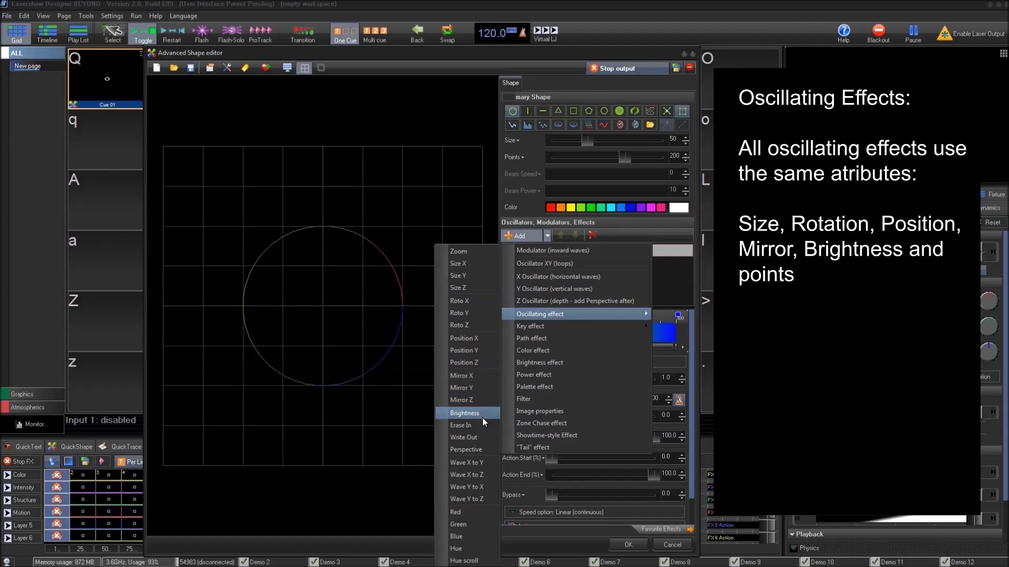
# Add a linear Brightness oscillation running from 100 down to 0.
pyautogui.click(482, 417)
pyautogui.write('10')
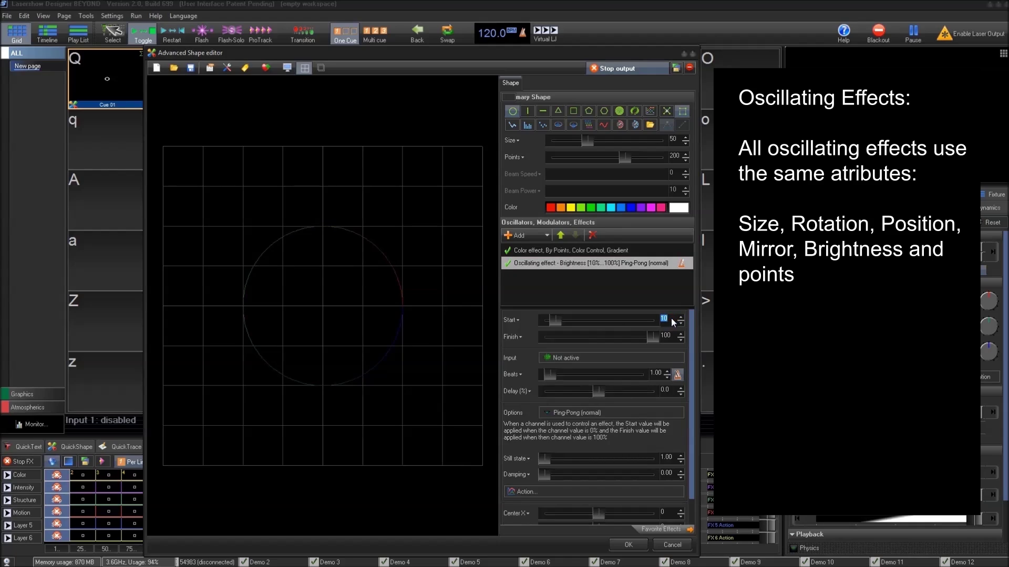
pyautogui.write('0')
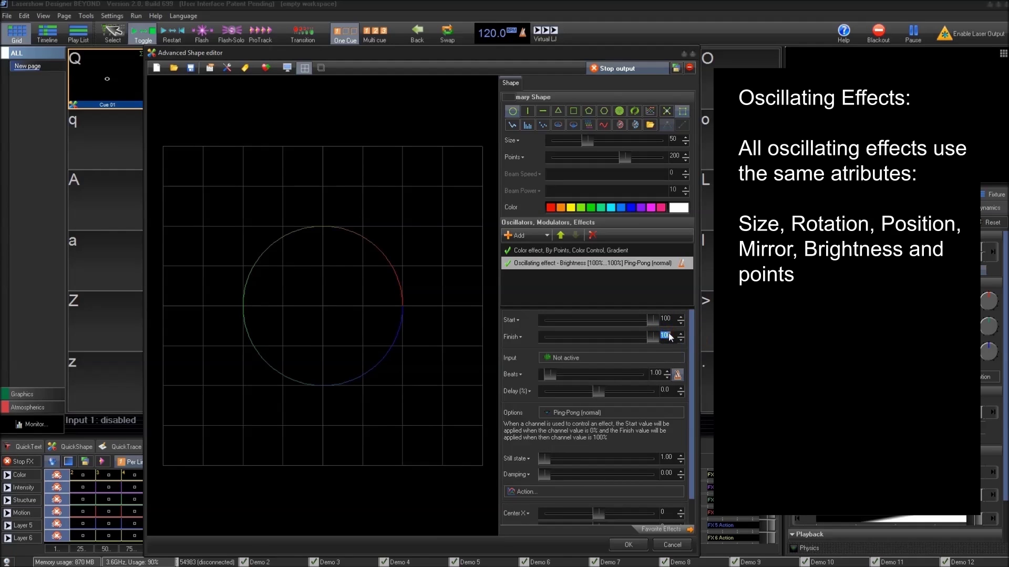
pyautogui.write('0')
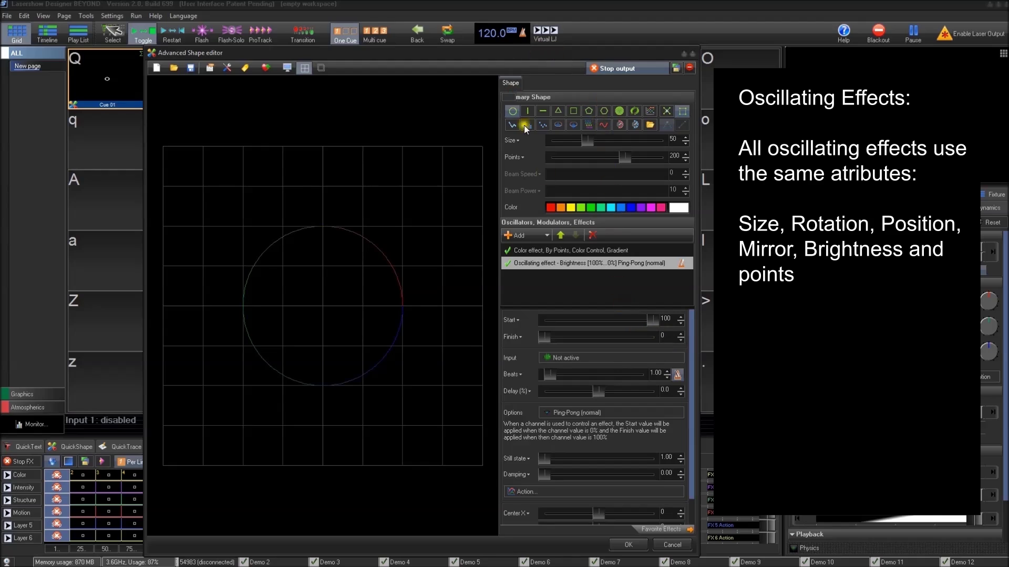
pyautogui.click(599, 412)
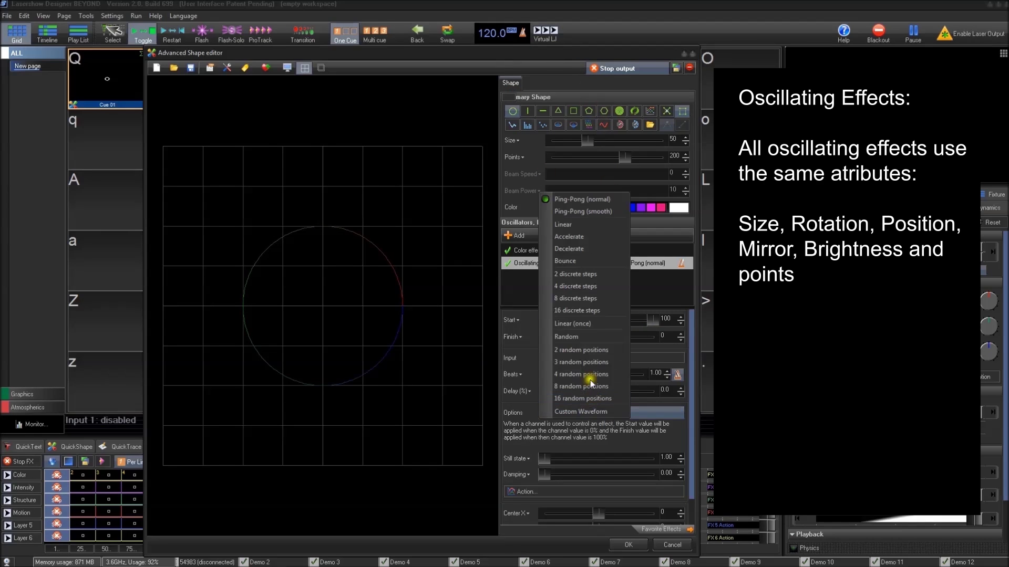
pyautogui.click(598, 226)
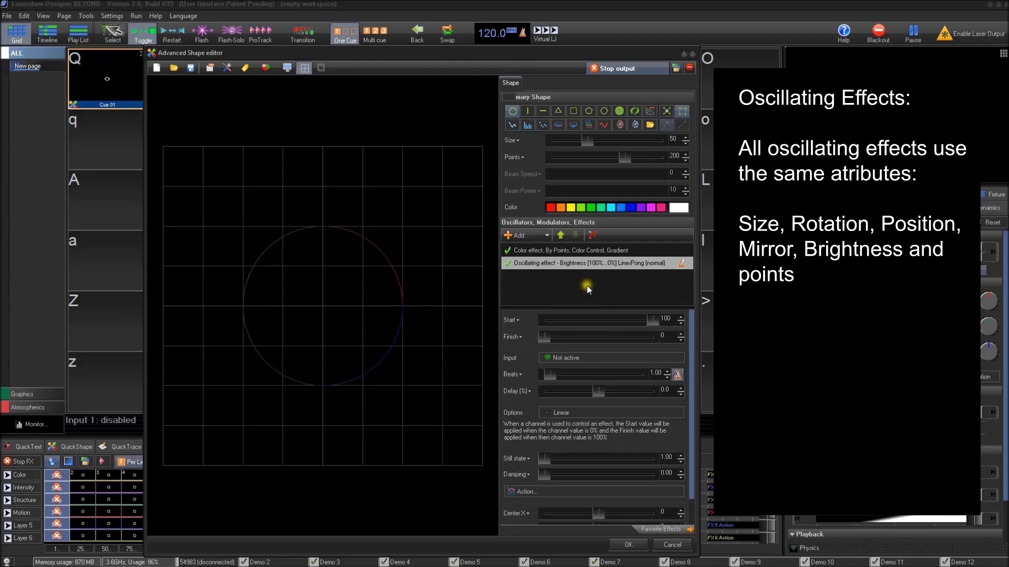
# Add a Position X oscillation to the circle, then remove it again.
pyautogui.click(519, 235)
pyautogui.moveTo(539, 314)
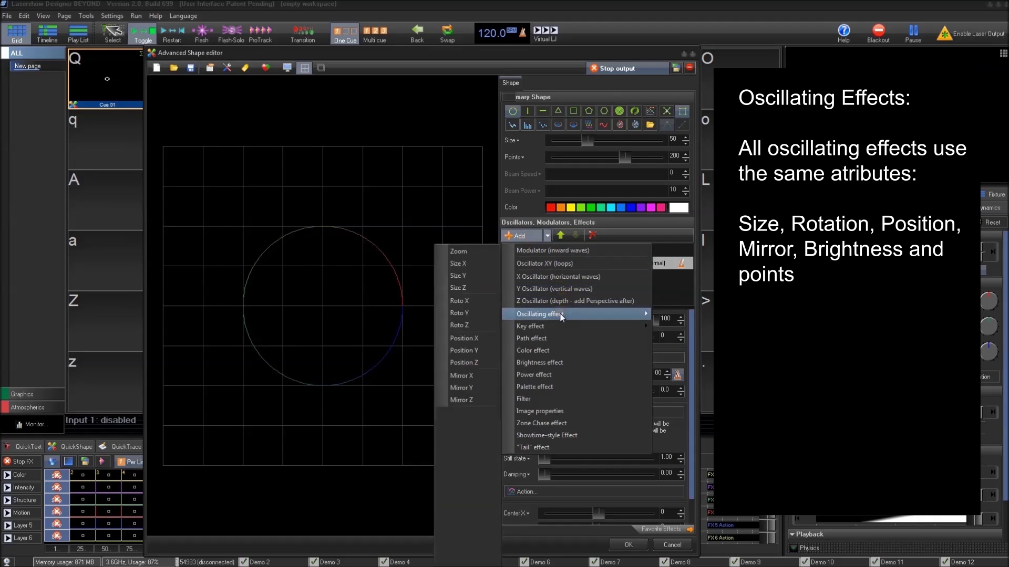
pyautogui.click(465, 337)
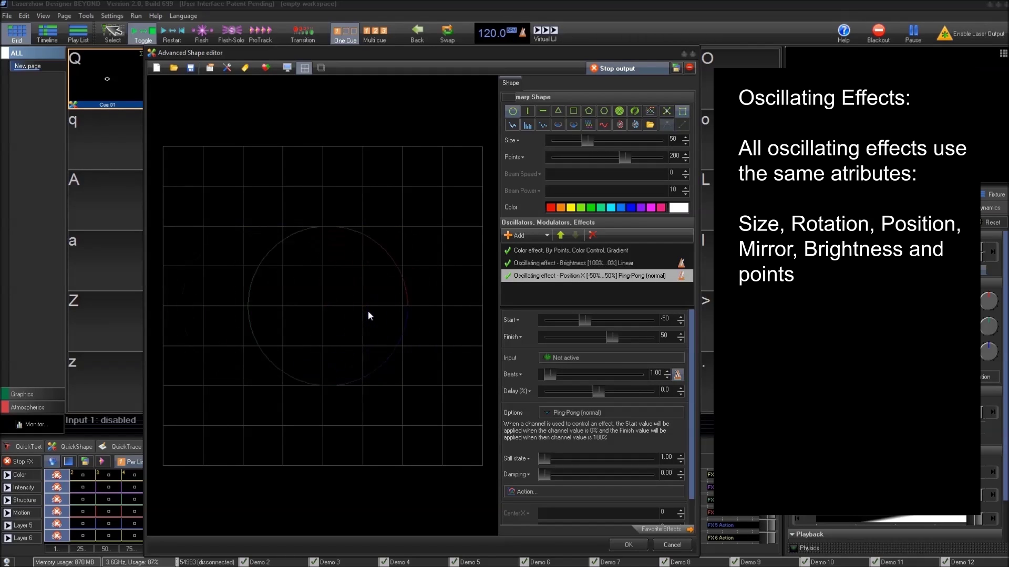
pyautogui.click(614, 300)
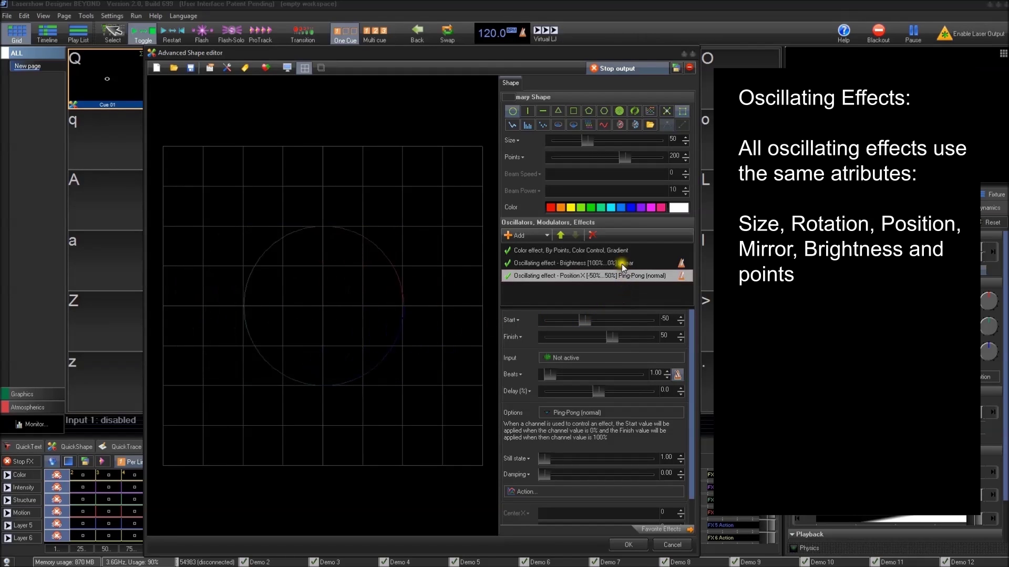
pyautogui.click(592, 236)
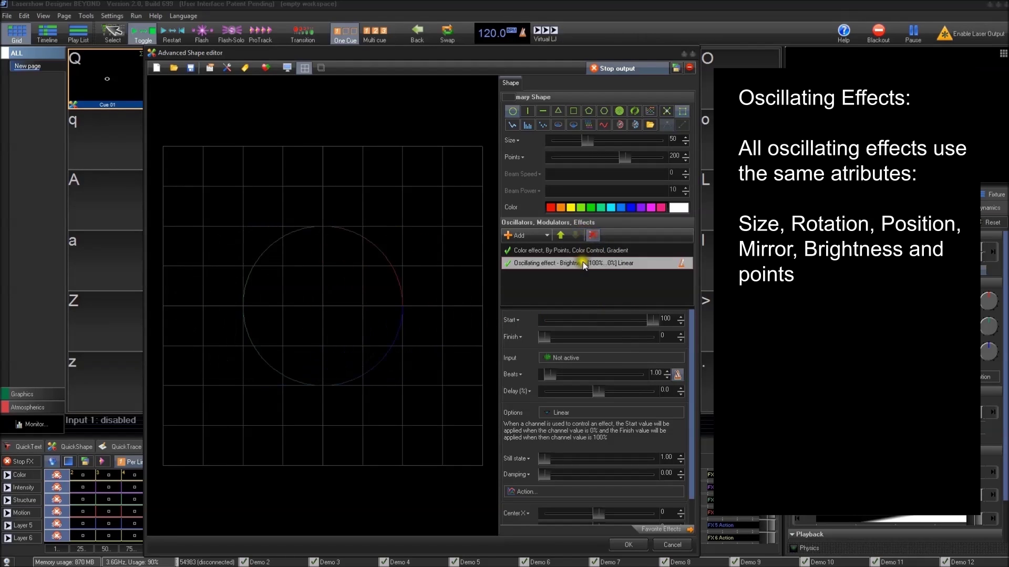
pyautogui.click(547, 236)
pyautogui.moveTo(541, 313)
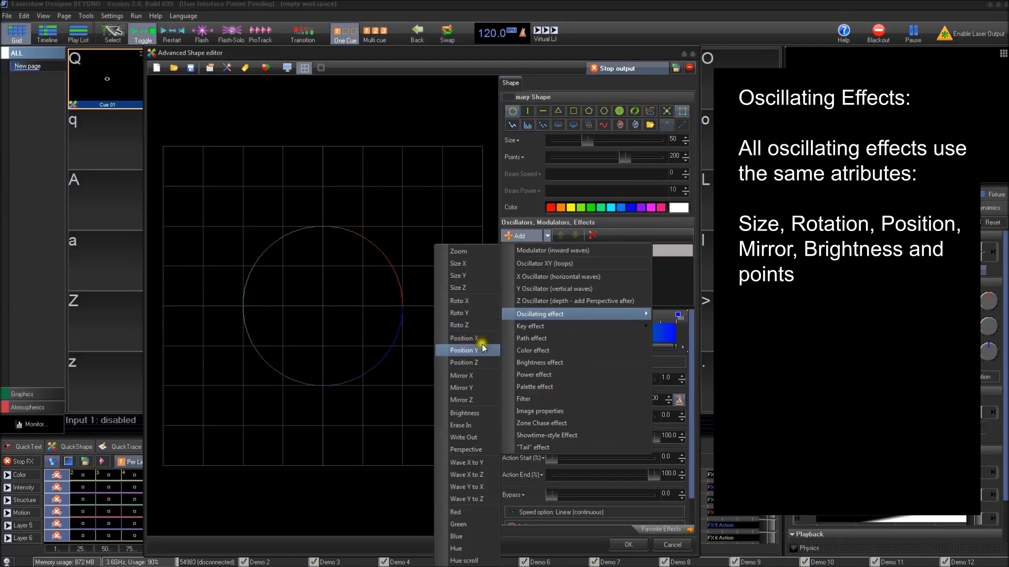
# Add an Erase In oscillation with Start 100 and Finish 0, then delete it.
pyautogui.click(474, 425)
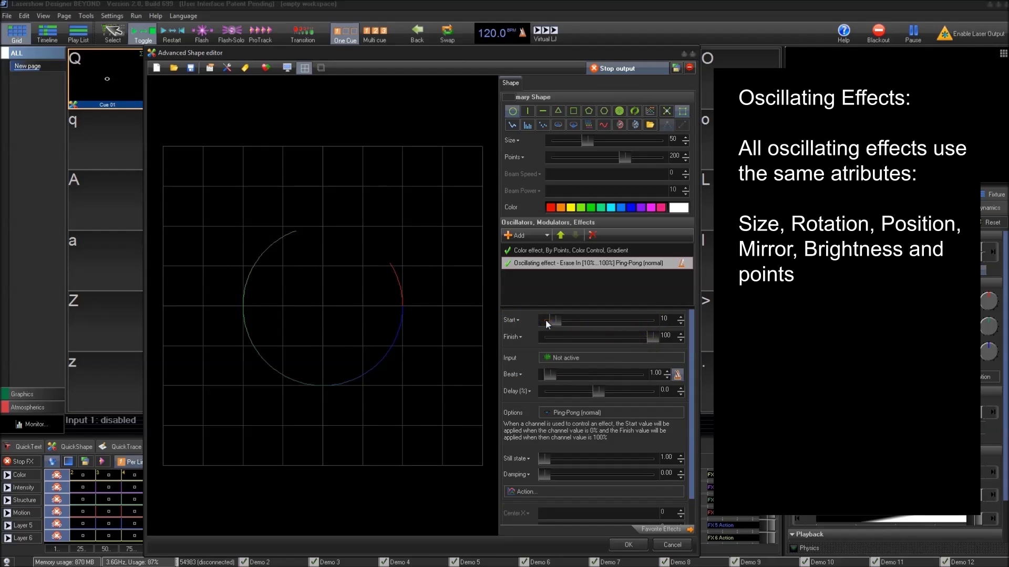
pyautogui.moveTo(550, 321); pyautogui.dragTo(541, 320)
pyautogui.click(649, 319)
pyautogui.click(543, 336)
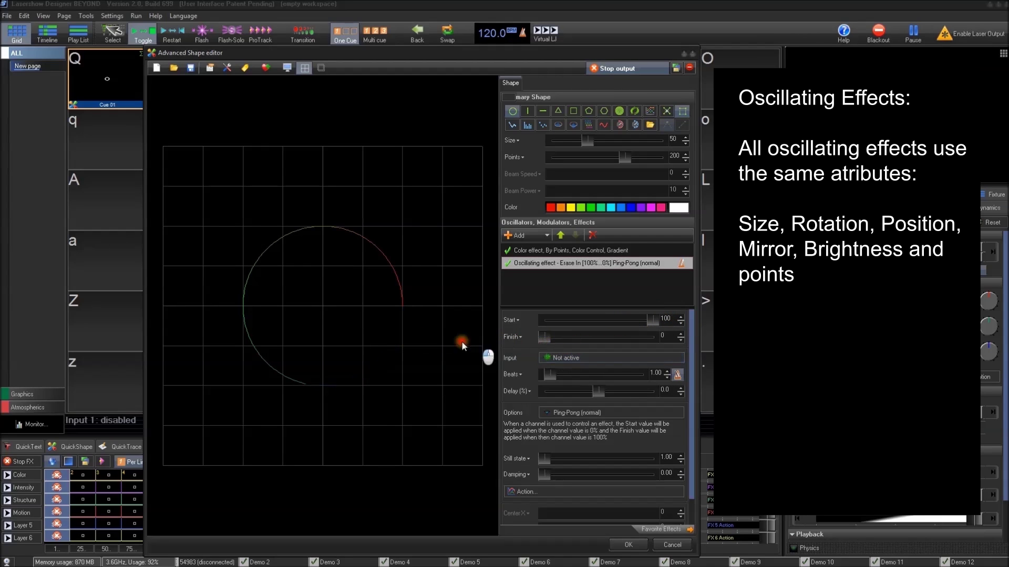
pyautogui.click(592, 237)
pyautogui.click(523, 236)
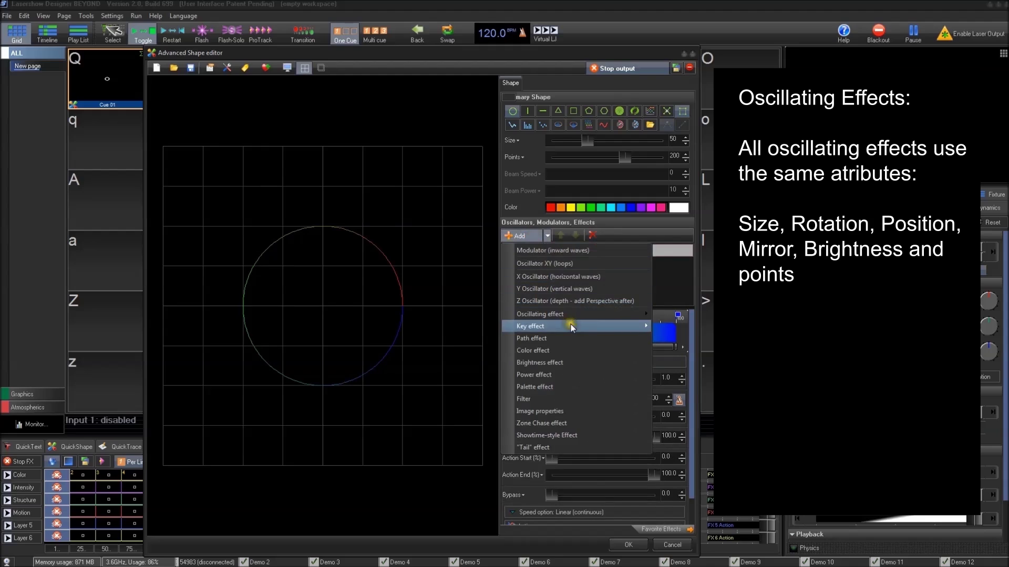
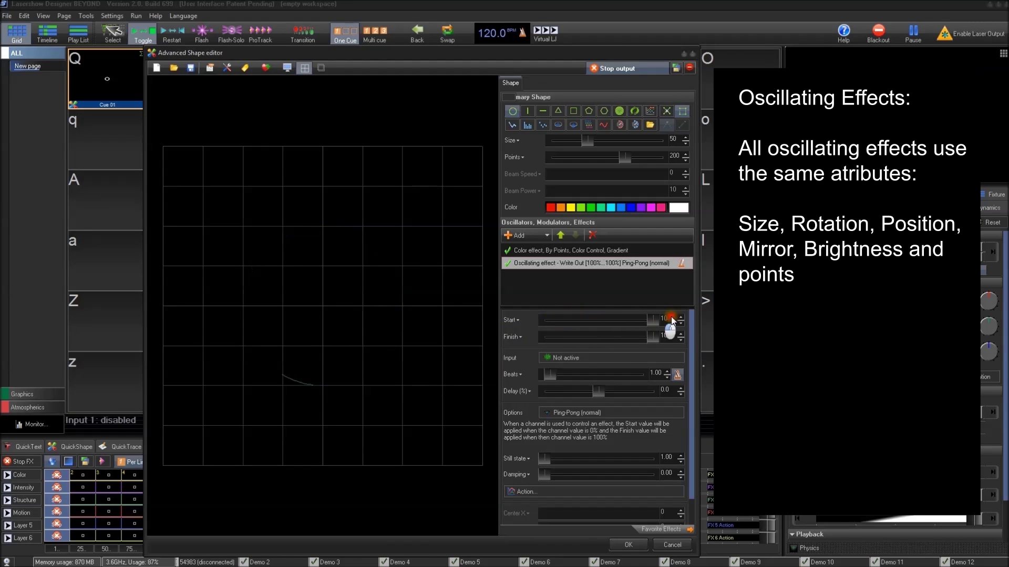
# Set the Write Out finish to 0 and delete it, then try and remove a Perspective oscillation.
pyautogui.moveTo(652, 336); pyautogui.dragTo(541, 337)
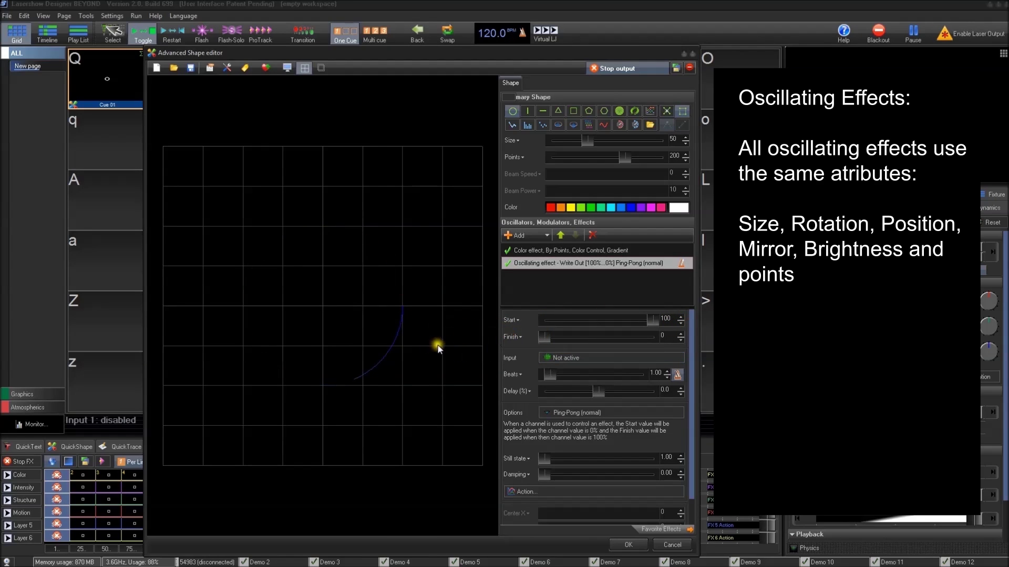
pyautogui.click(591, 236)
pyautogui.click(528, 236)
pyautogui.moveTo(540, 314)
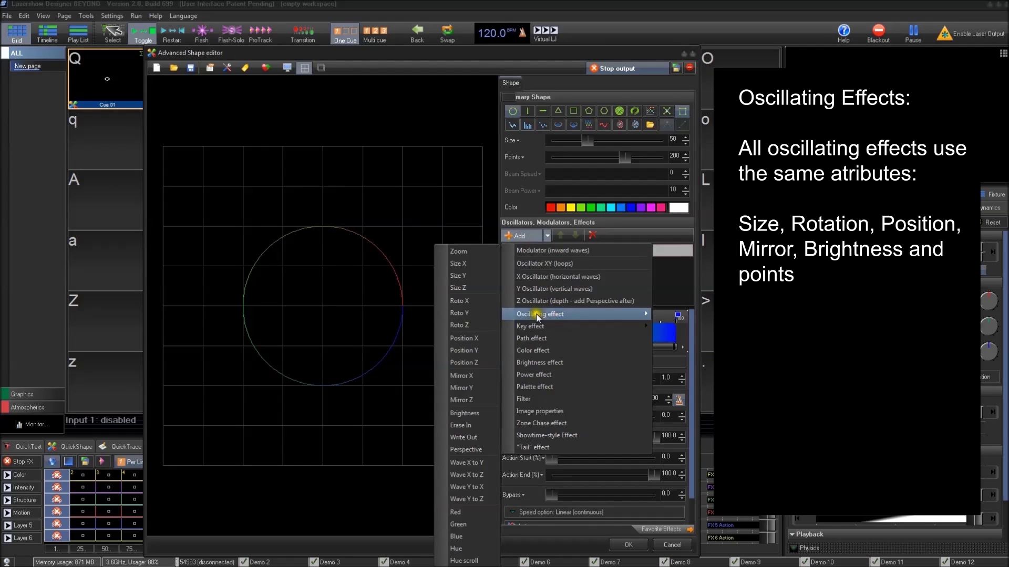
pyautogui.click(479, 449)
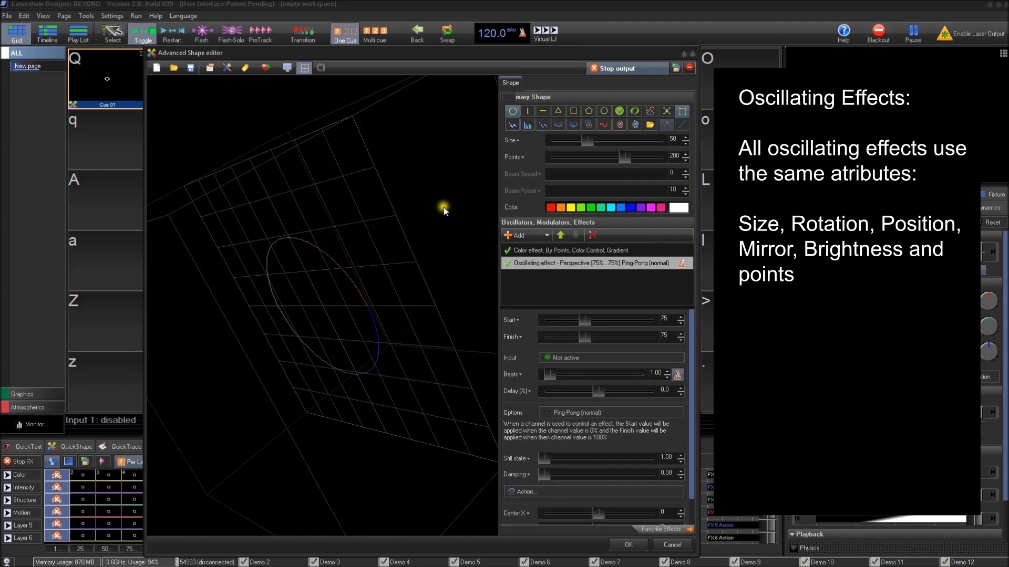
pyautogui.doubleClick(303, 339)
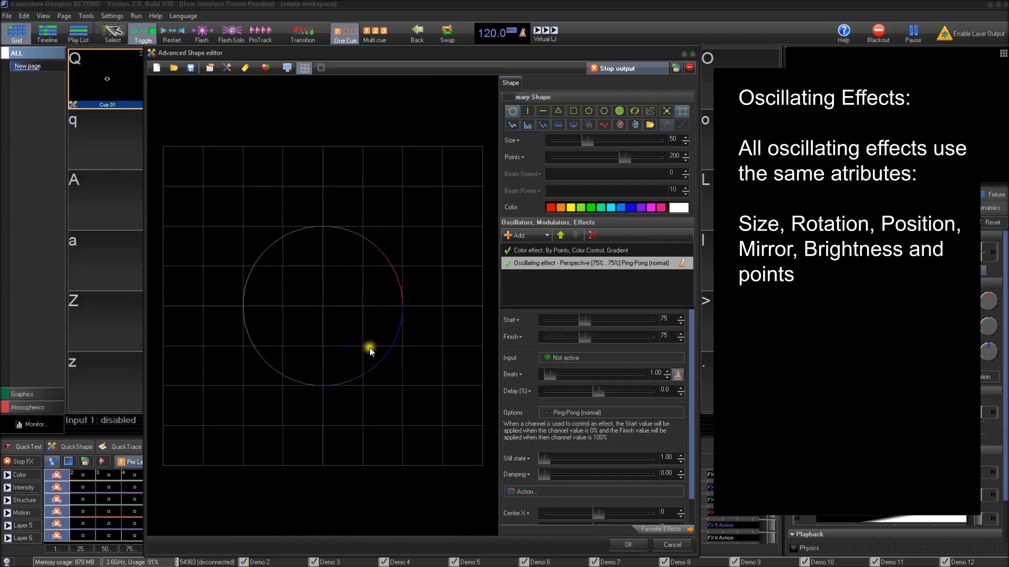
pyautogui.click(593, 235)
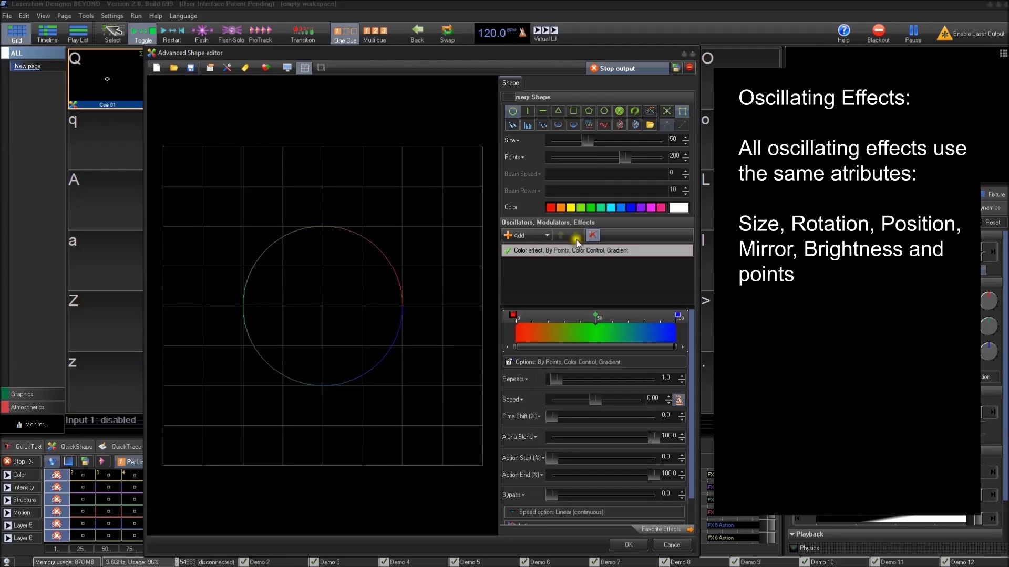
pyautogui.click(520, 236)
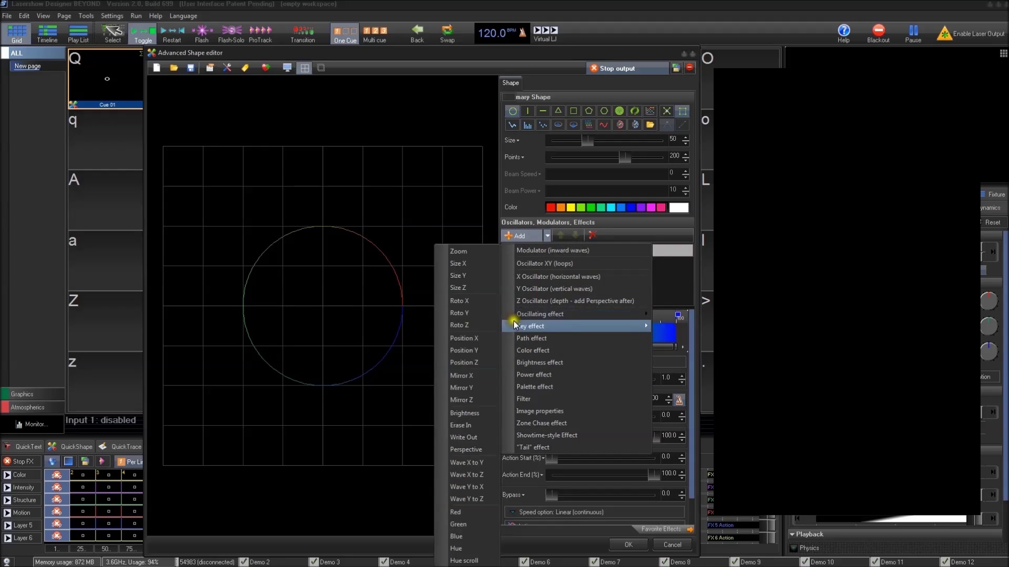
# Add a Wave X to Y effect, vary its amplitude and speed, then delete it.
pyautogui.click(487, 466)
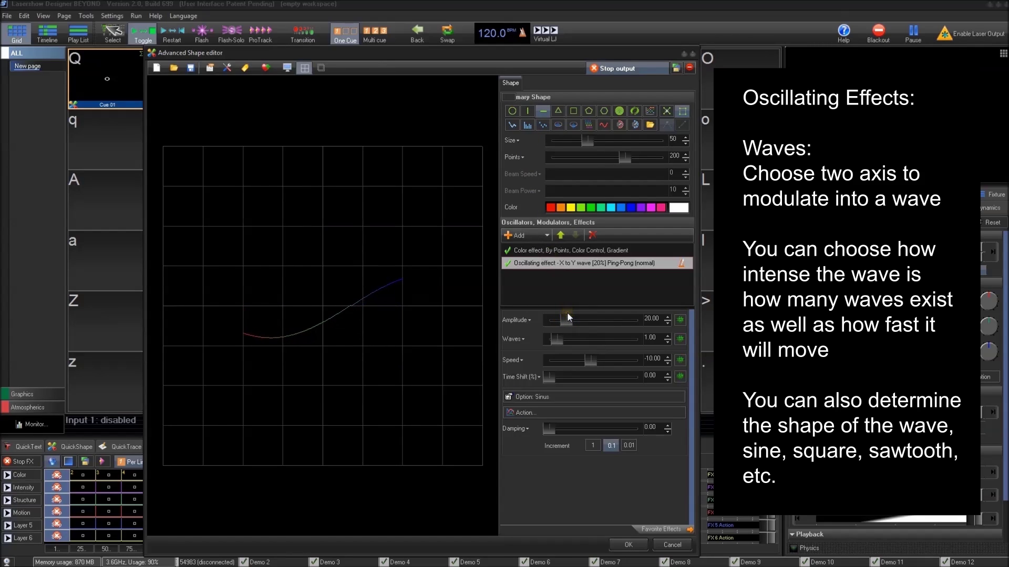
pyautogui.moveTo(567, 319)
pyautogui.mouseDown()
pyautogui.moveTo(601, 323)
pyautogui.moveTo(615, 343)
pyautogui.moveTo(631, 342)
pyautogui.moveTo(617, 363)
pyautogui.moveTo(639, 363)
pyautogui.mouseUp()
pyautogui.moveTo(587, 142); pyautogui.dragTo(623, 144)
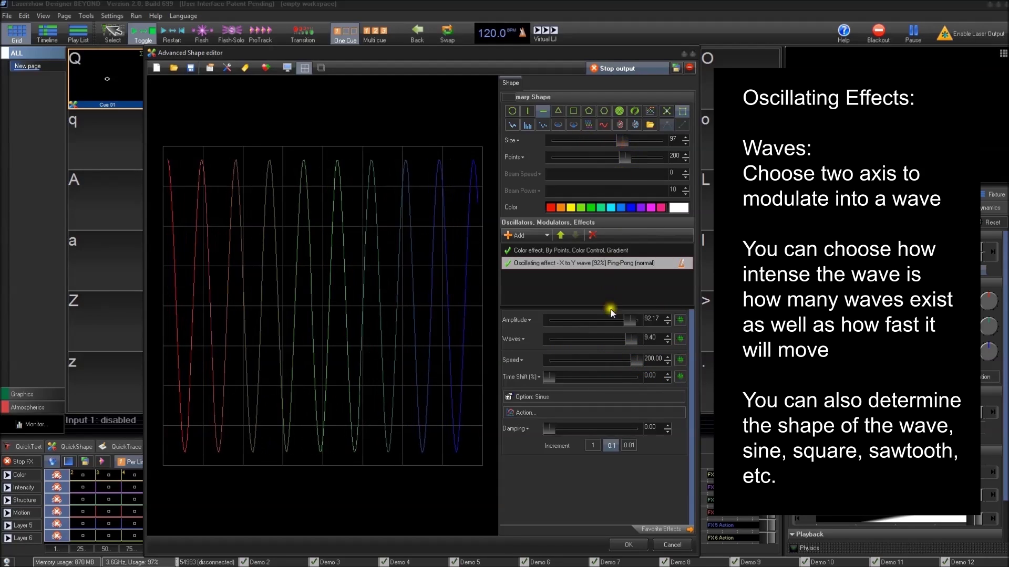
pyautogui.moveTo(630, 363); pyautogui.dragTo(587, 361)
pyautogui.moveTo(629, 321)
pyautogui.mouseDown()
pyautogui.moveTo(593, 321)
pyautogui.moveTo(560, 339)
pyautogui.mouseUp()
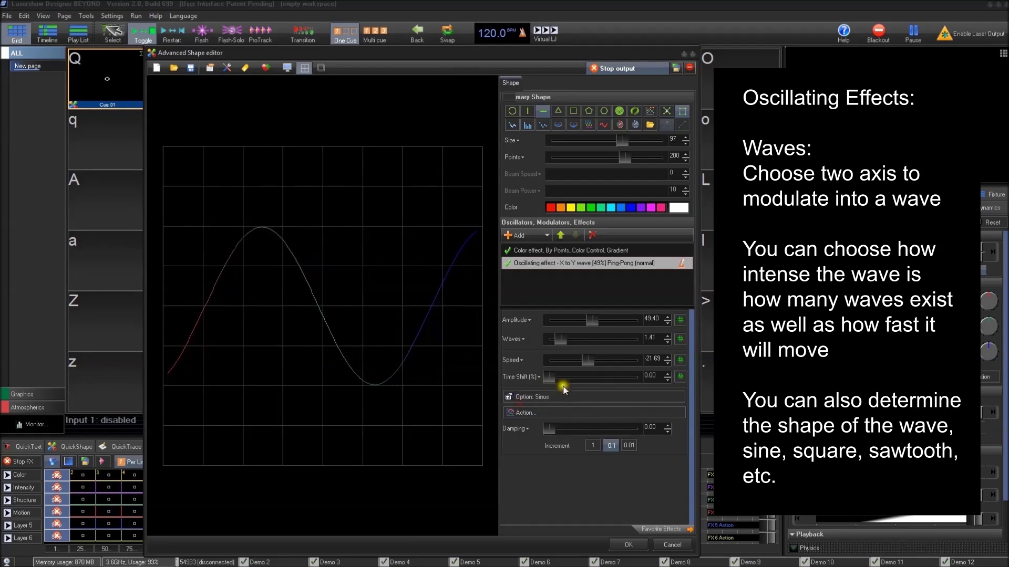
pyautogui.click(539, 396)
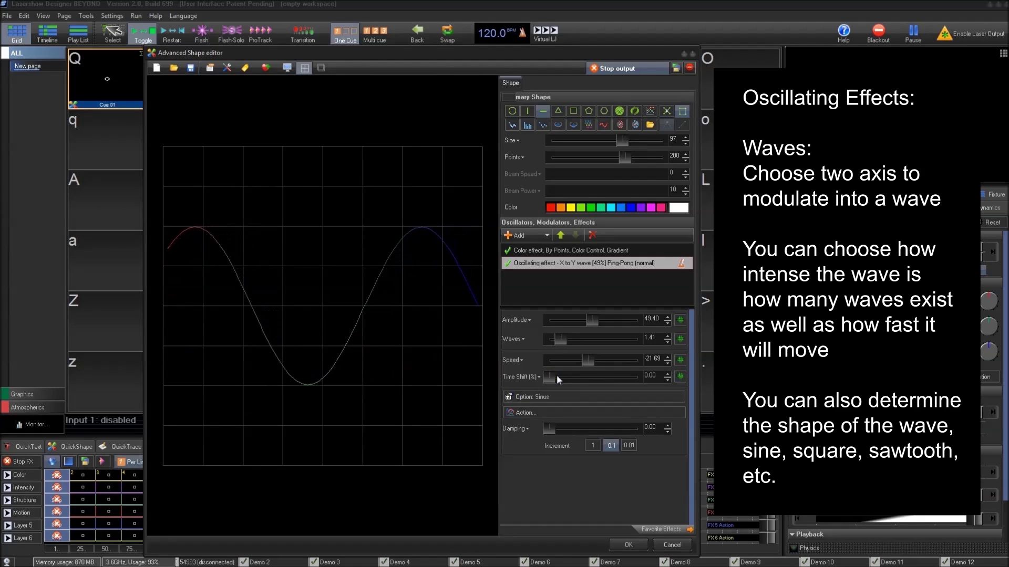
pyautogui.click(593, 235)
pyautogui.click(519, 236)
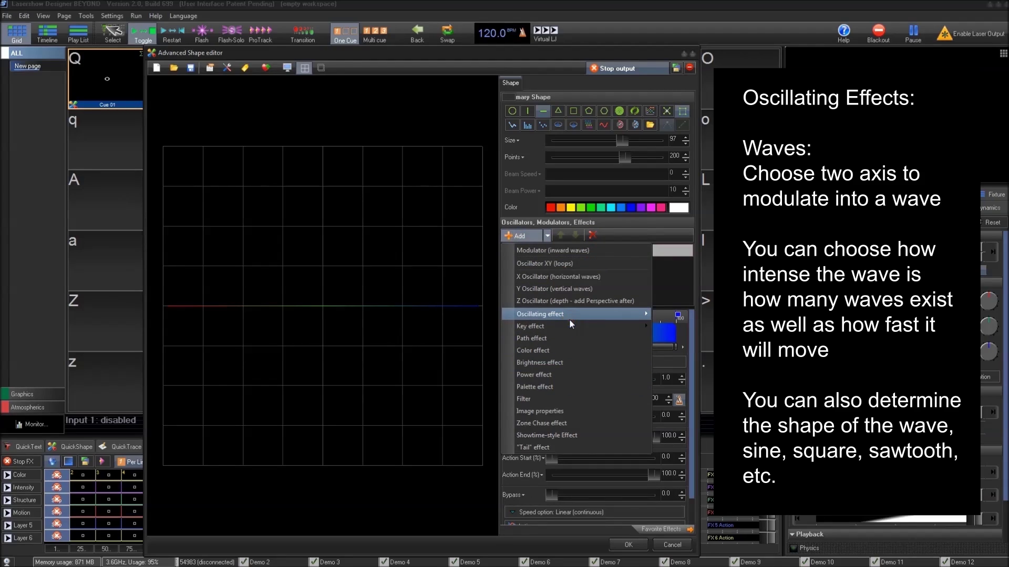
pyautogui.moveTo(540, 314)
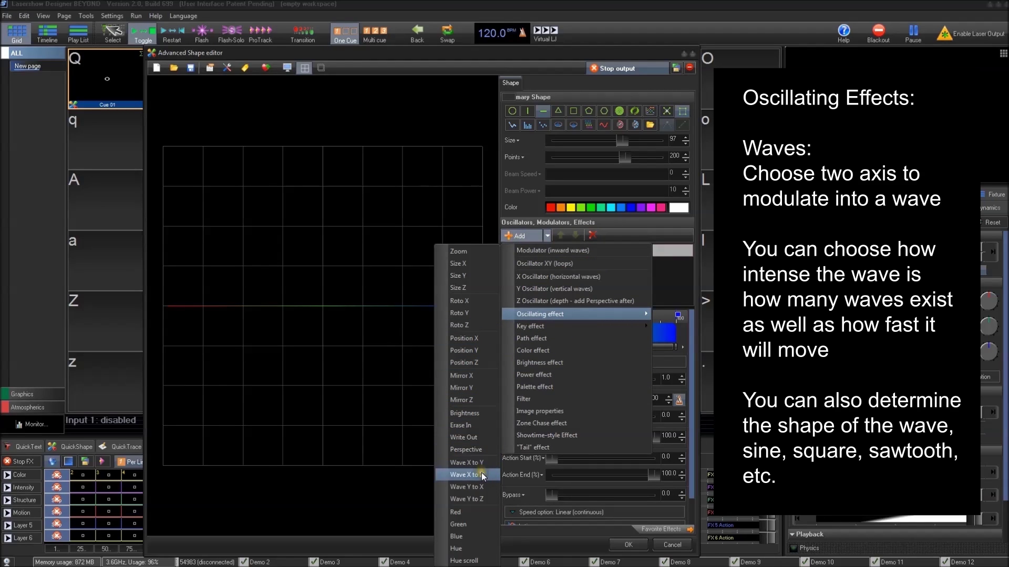
# Try a Wave X to Z oscillation, orbiting to view its depth, then delete it.
pyautogui.click(481, 473)
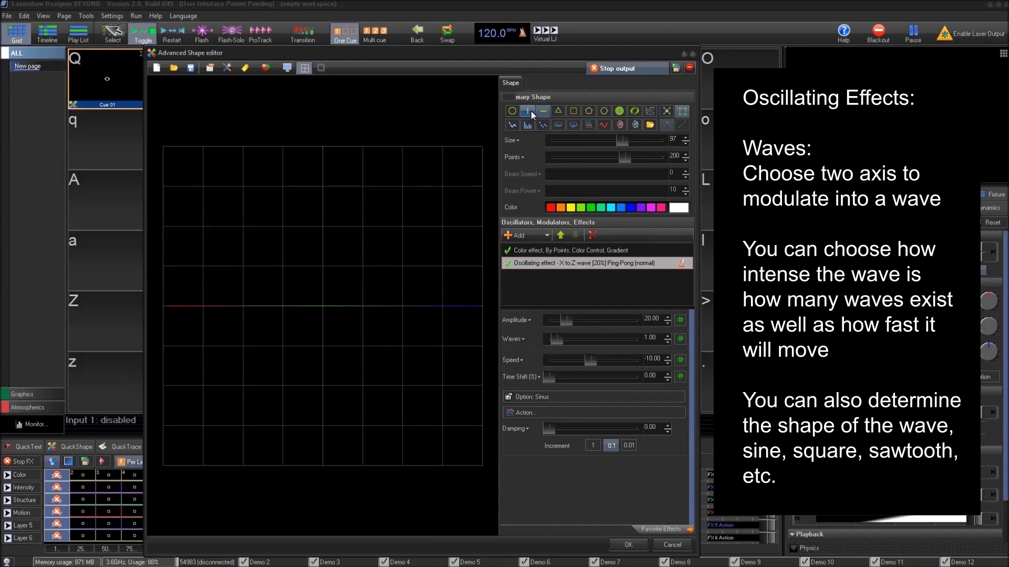
pyautogui.moveTo(370, 279); pyautogui.dragTo(331, 315)
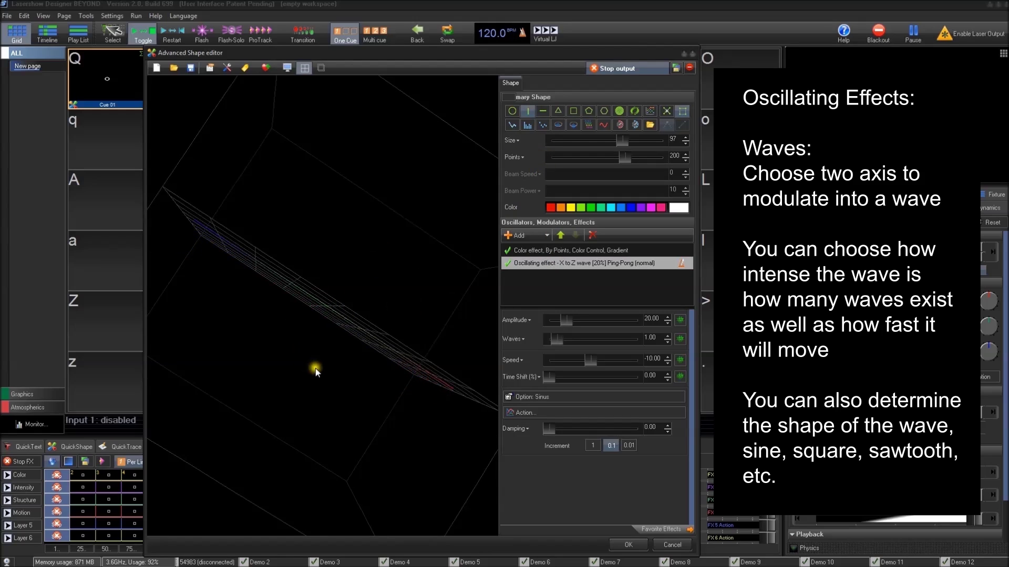
pyautogui.doubleClick(312, 311)
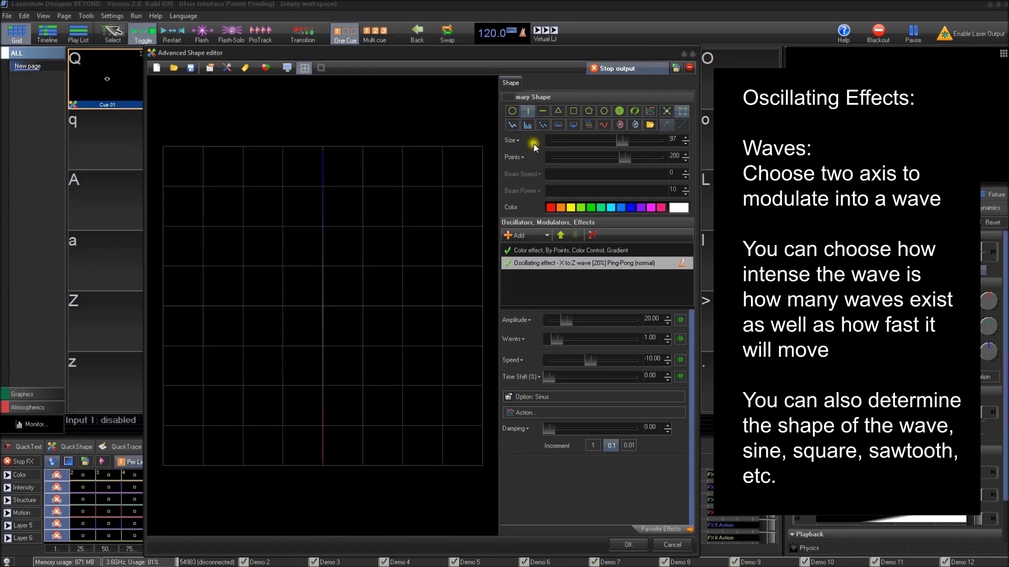
pyautogui.click(597, 235)
# Add a Wave Y to X oscillation to the line.
pyautogui.click(546, 236)
pyautogui.moveTo(540, 314)
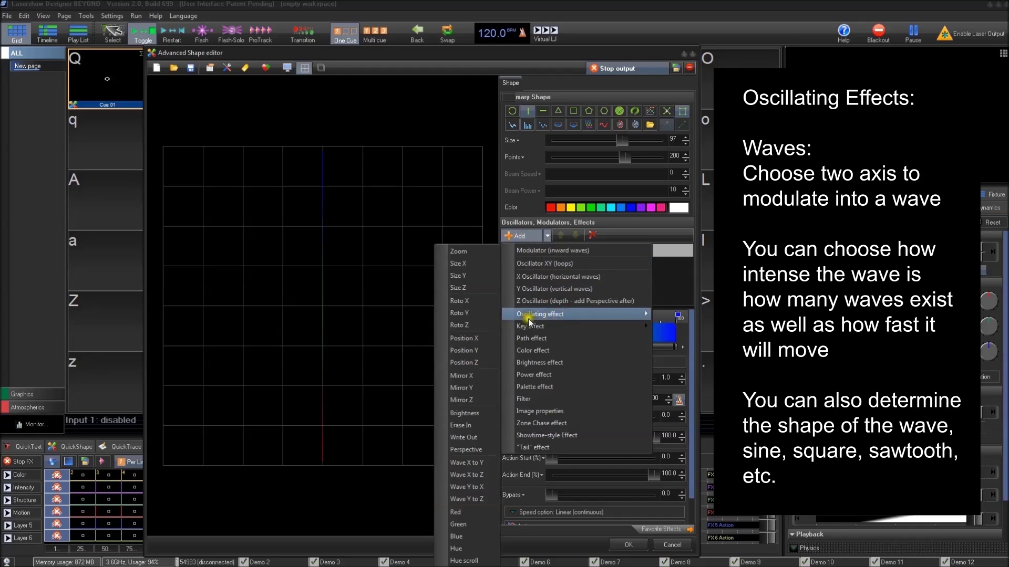
pyautogui.click(473, 487)
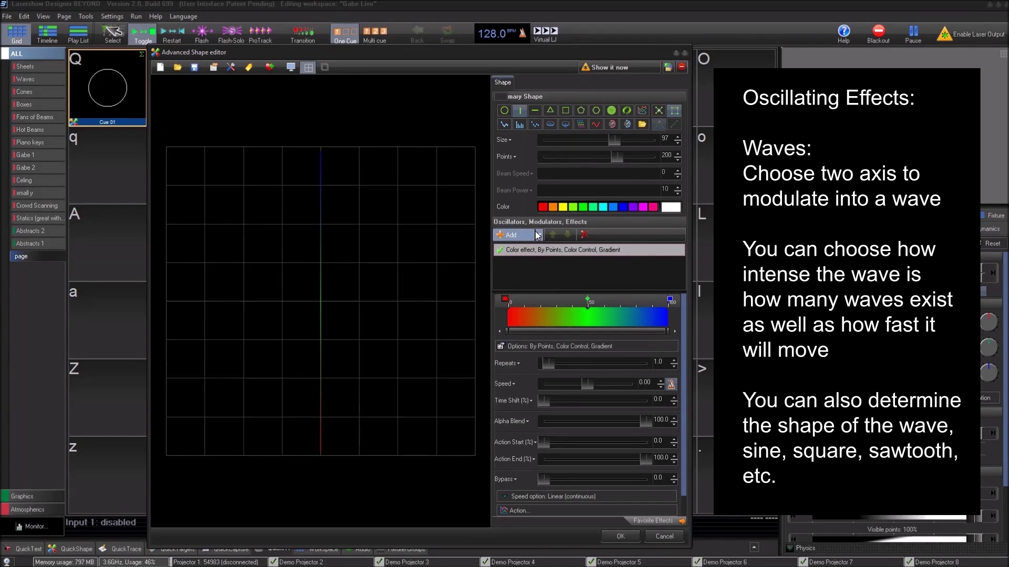
pyautogui.click(537, 235)
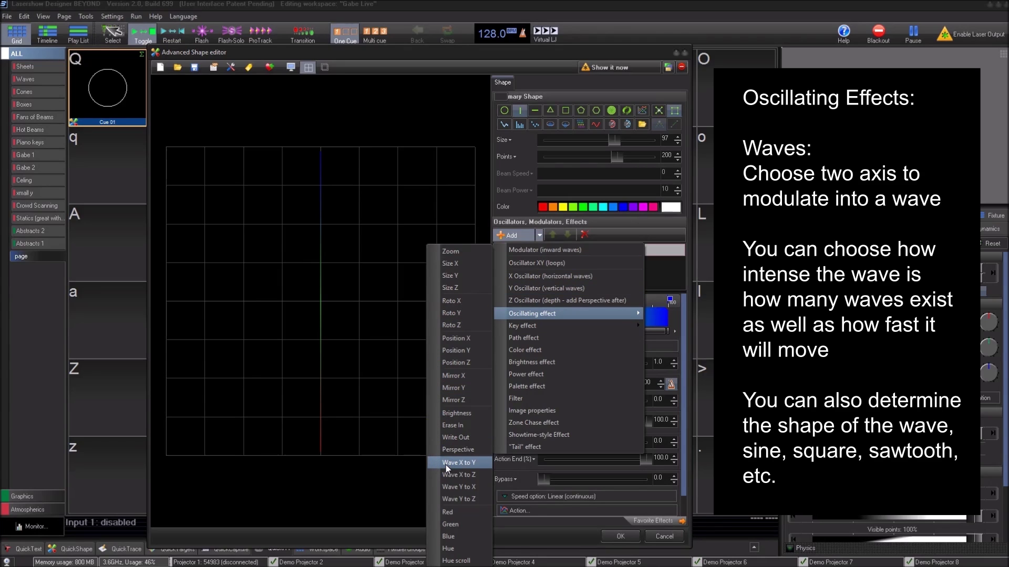
# Make the shape a circle and swap the X Oscillator for a 10-wave Y Oscillator.
pyautogui.click(589, 278)
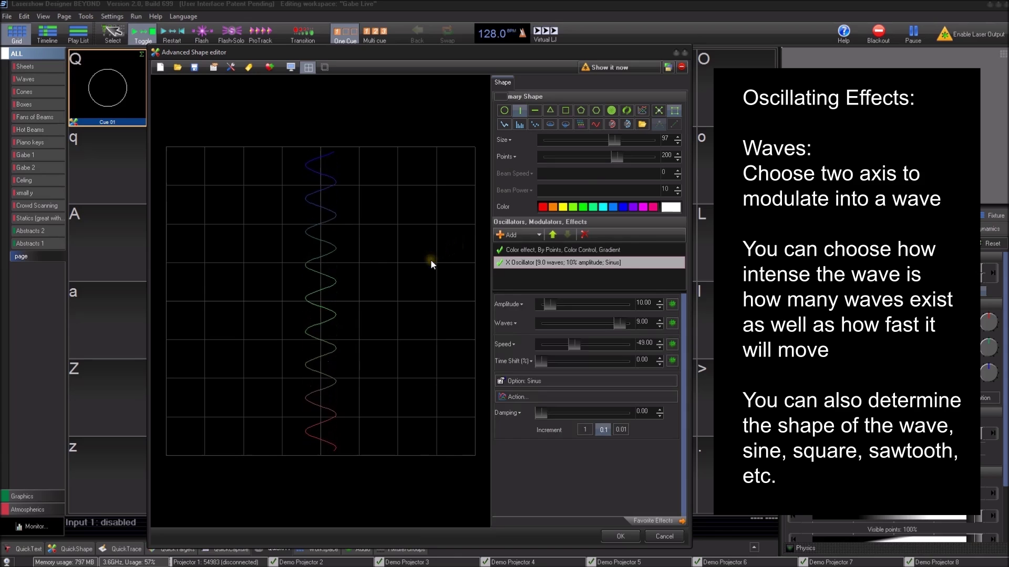
pyautogui.click(504, 111)
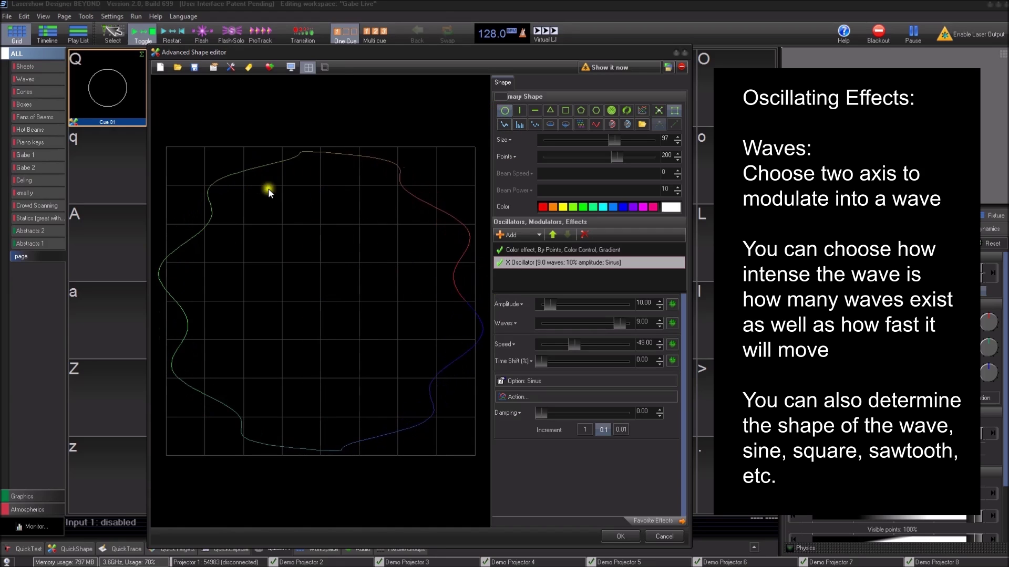
pyautogui.click(583, 236)
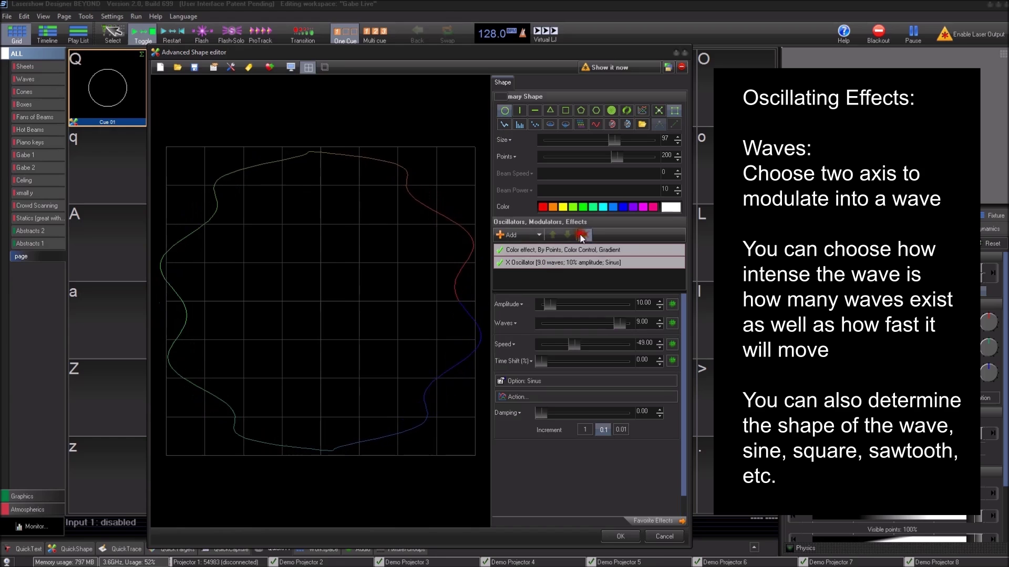
pyautogui.click(508, 236)
pyautogui.click(544, 287)
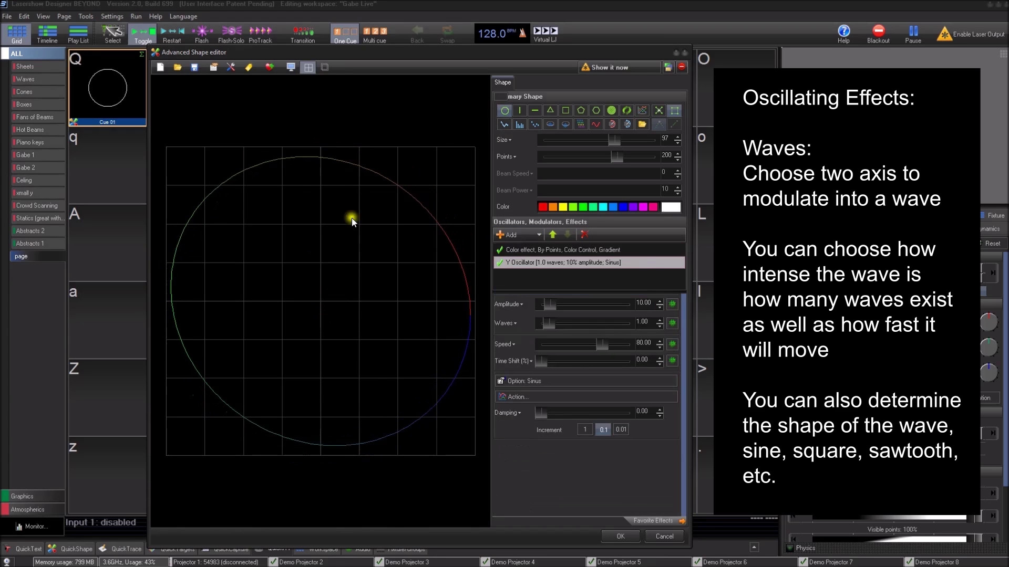
pyautogui.moveTo(550, 306); pyautogui.dragTo(629, 323)
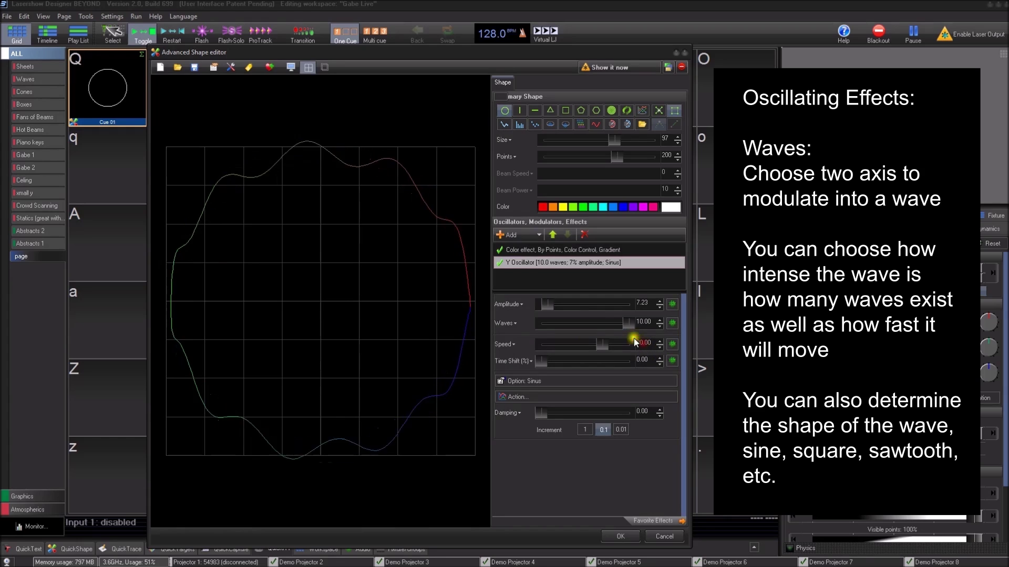
# Add a Wave X to Y effect and toggle it against the Y Oscillator, keeping the Y Oscillator enabled.
pyautogui.click(512, 235)
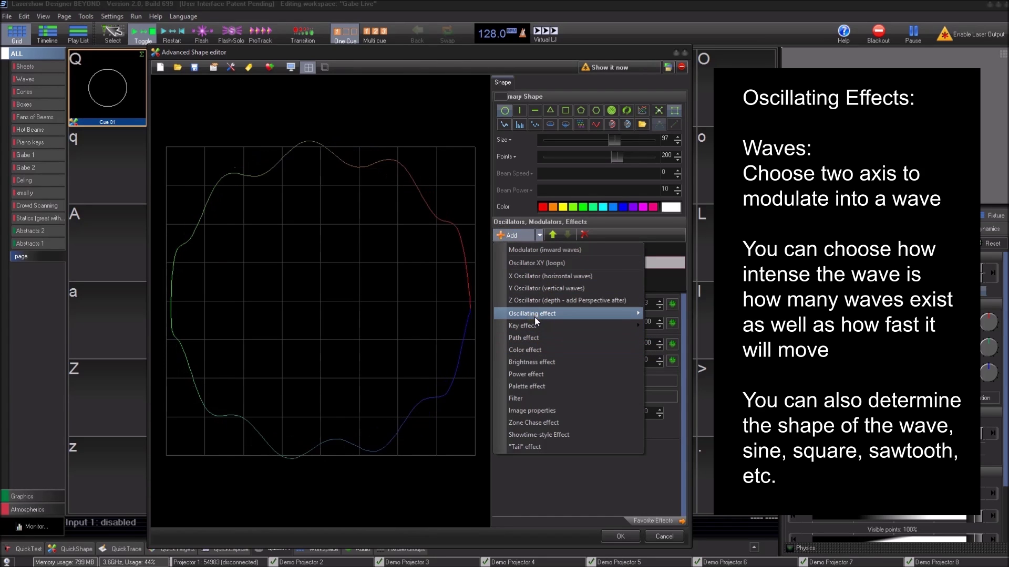
pyautogui.moveTo(532, 313)
pyautogui.click(475, 475)
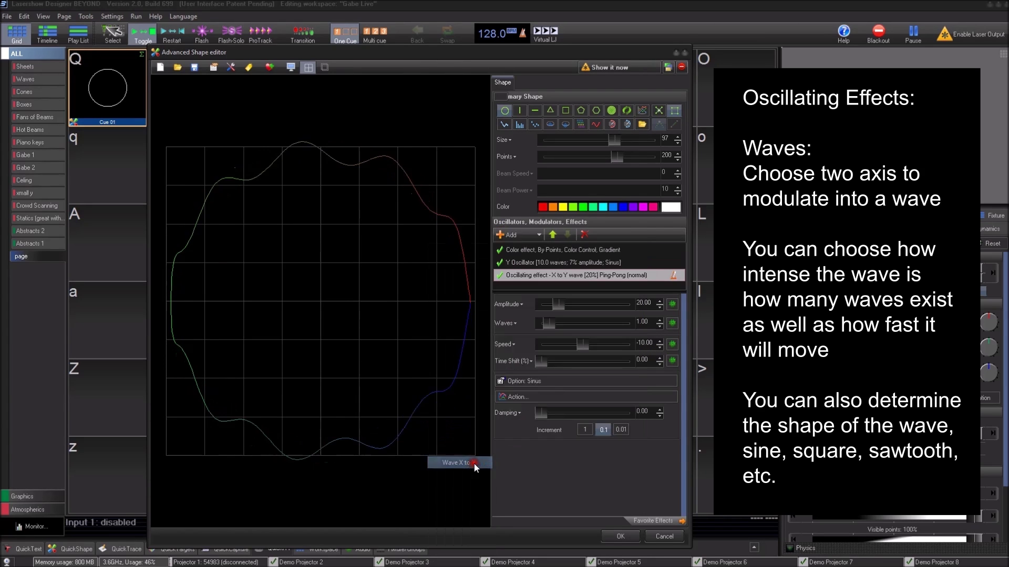
pyautogui.click(499, 276)
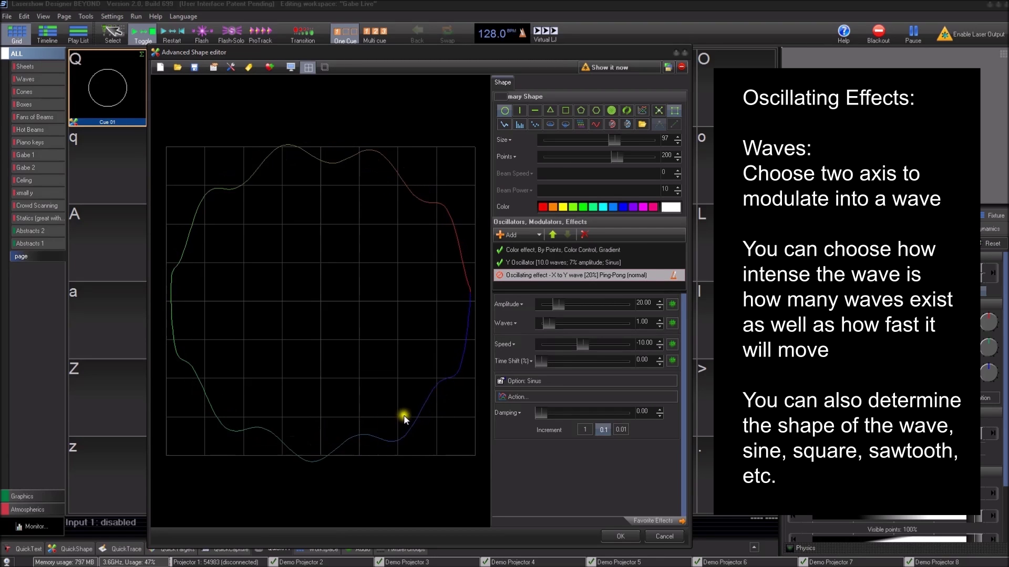
pyautogui.click(500, 264)
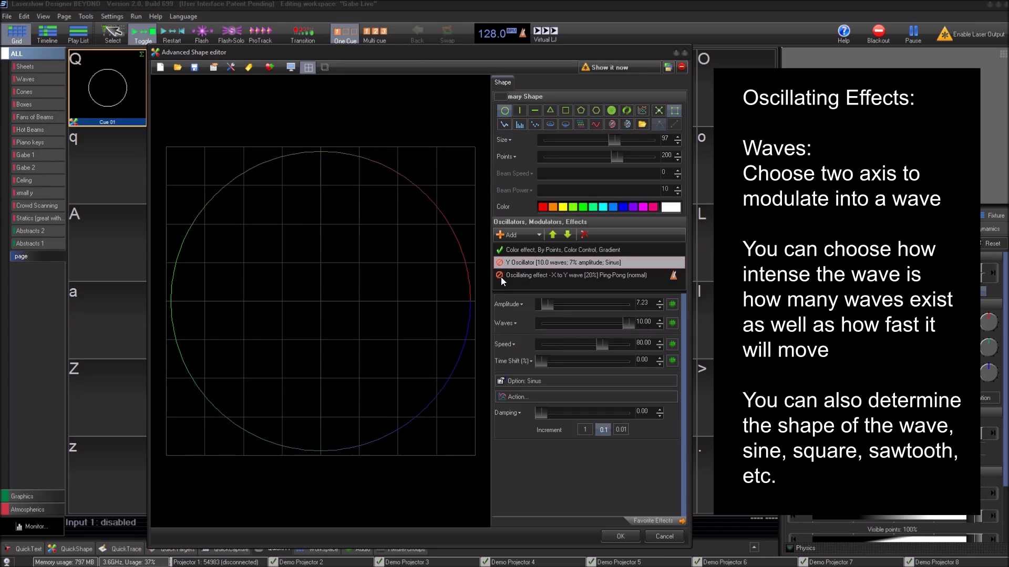
pyautogui.click(500, 276)
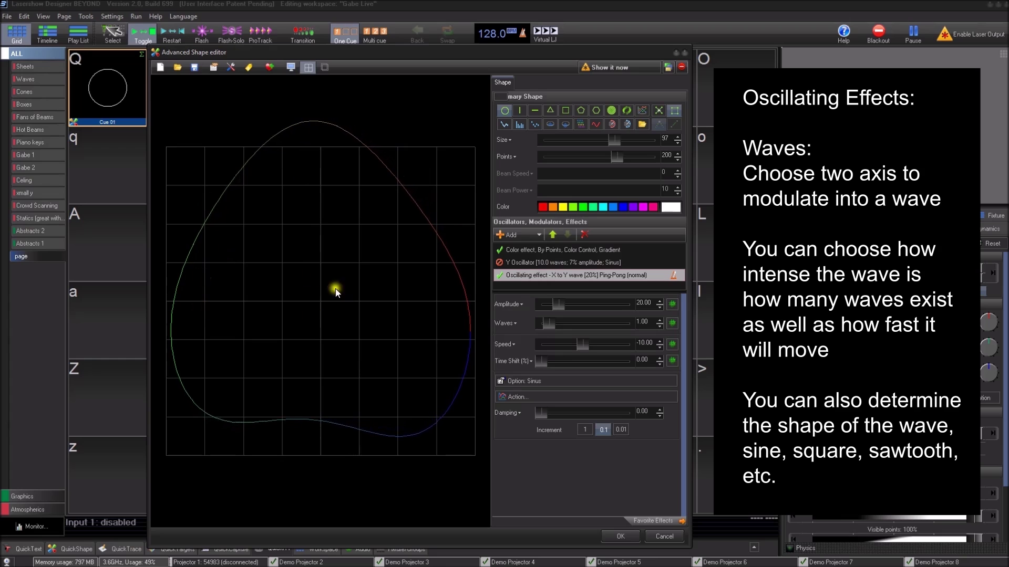
pyautogui.click(499, 262)
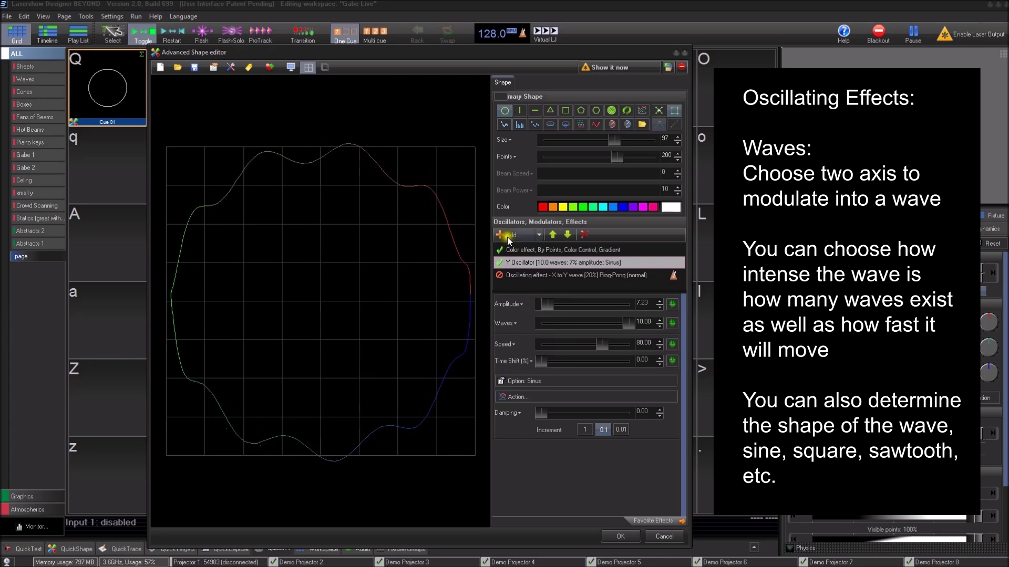
# Open and dismiss the add-effects list, then select the wave effect.
pyautogui.click(539, 234)
pyautogui.click(377, 222)
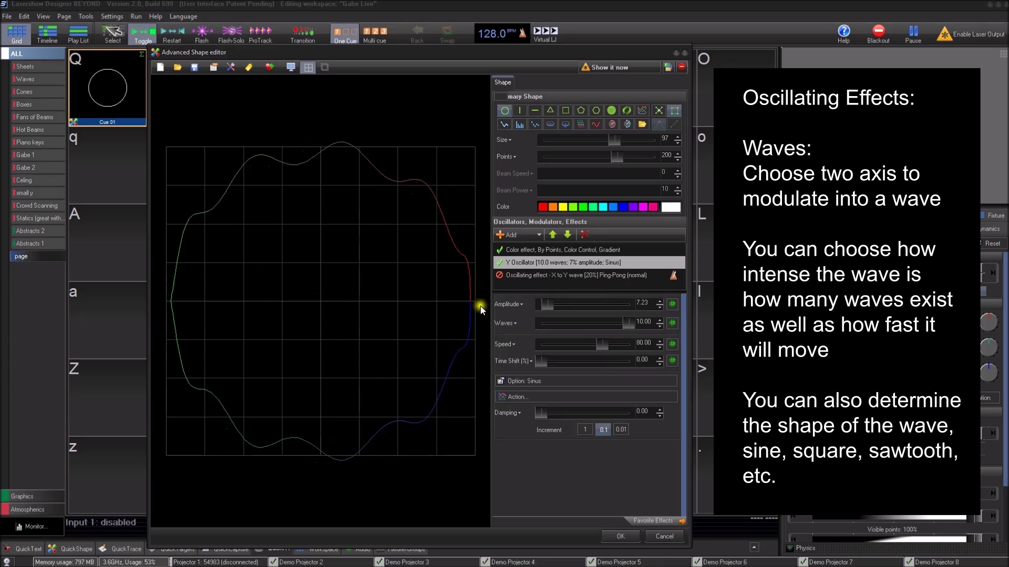
pyautogui.click(538, 235)
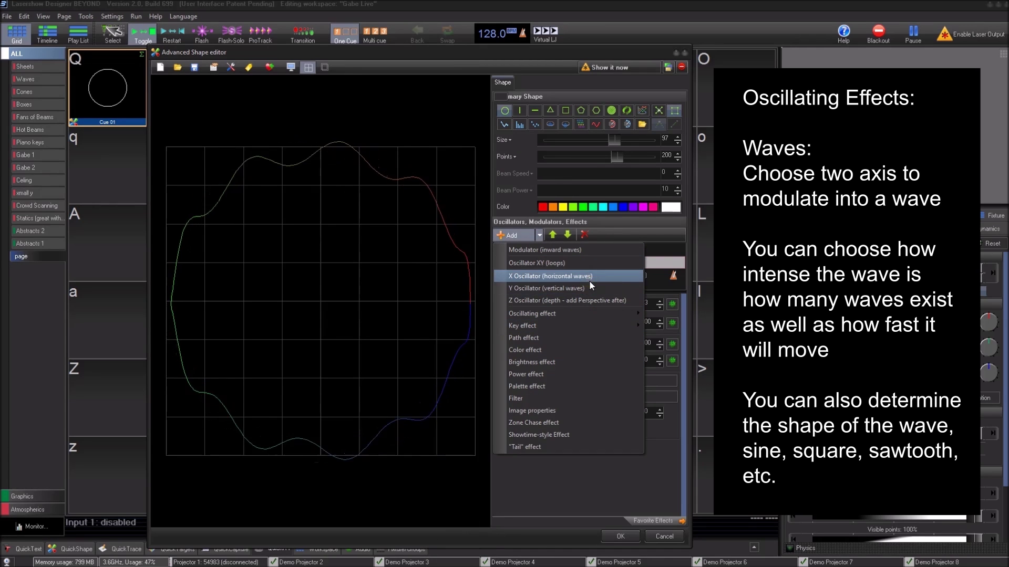
pyautogui.click(656, 262)
# Disable the Y Oscillator, enable the X-to-Y wave, and make the shape a line.
pyautogui.click(502, 275)
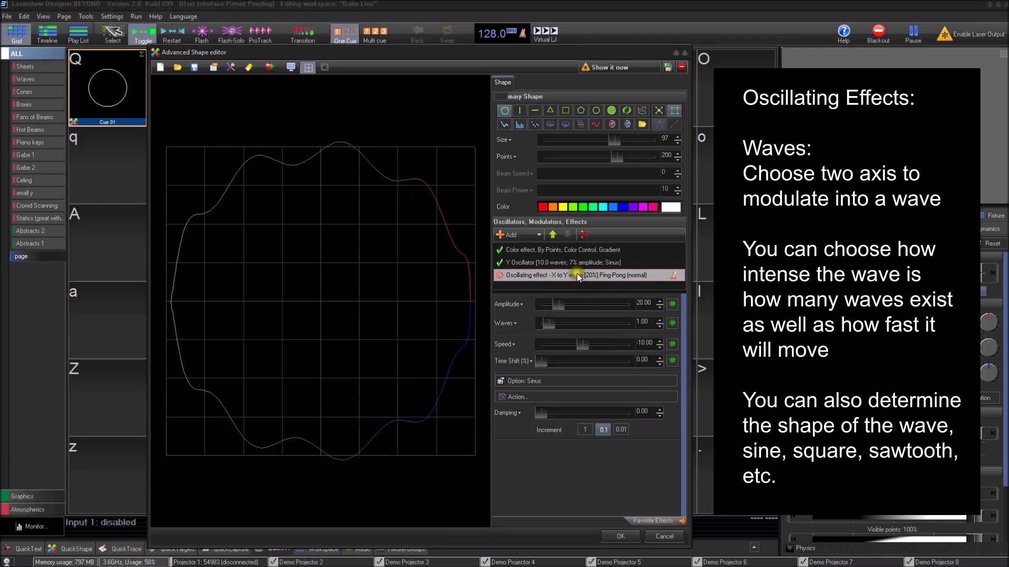
pyautogui.click(499, 263)
pyautogui.click(535, 111)
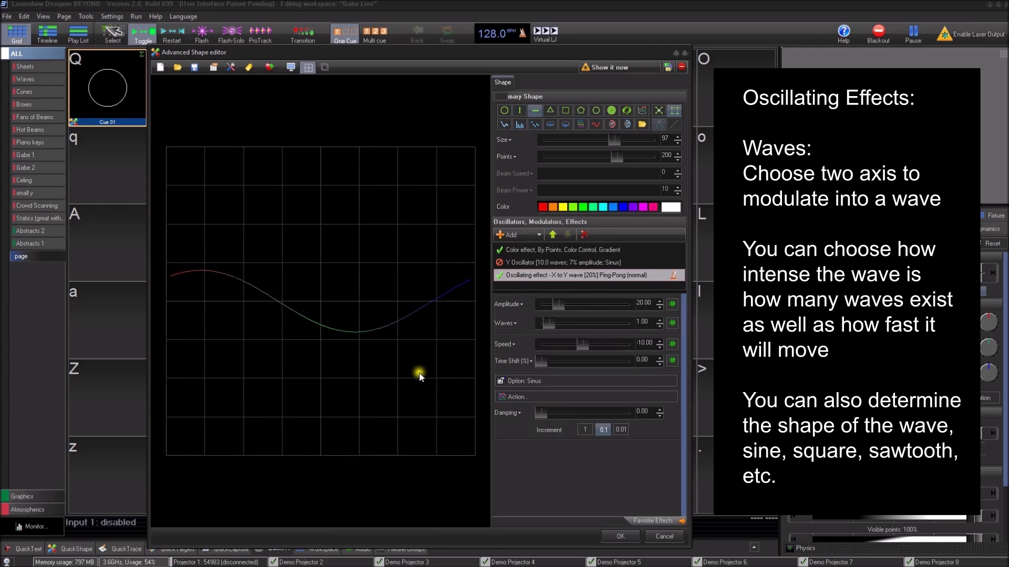
# Switch the wave form to Triangle, then Square, then Sawtooth.
pyautogui.click(529, 382)
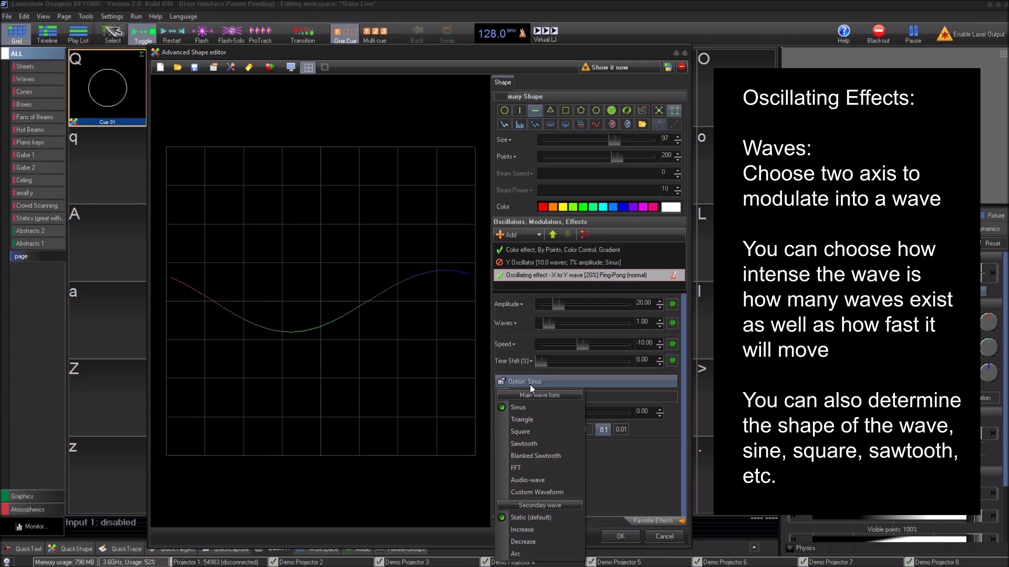
pyautogui.click(537, 422)
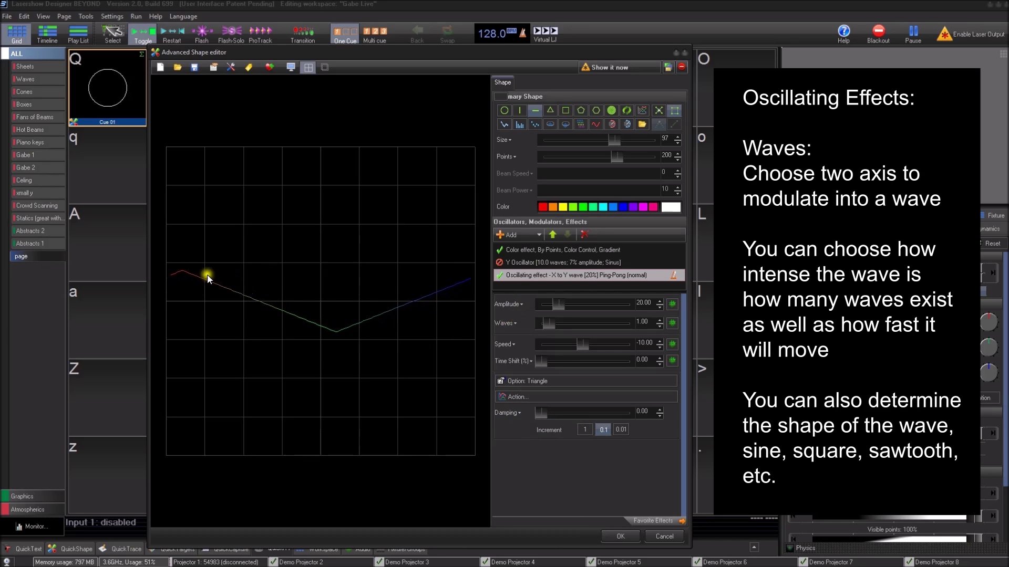
pyautogui.click(544, 382)
pyautogui.click(533, 434)
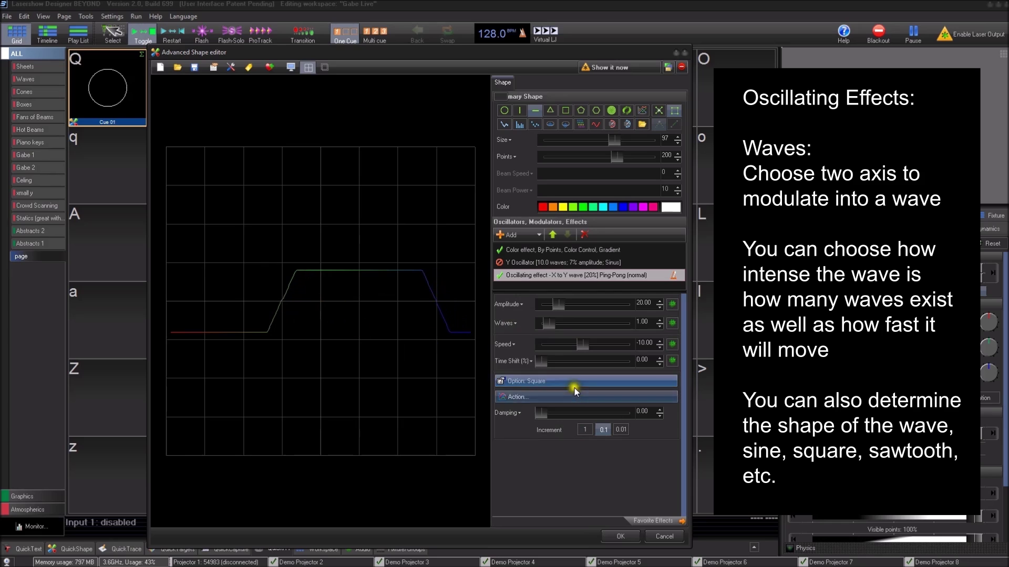
pyautogui.click(552, 381)
pyautogui.click(524, 444)
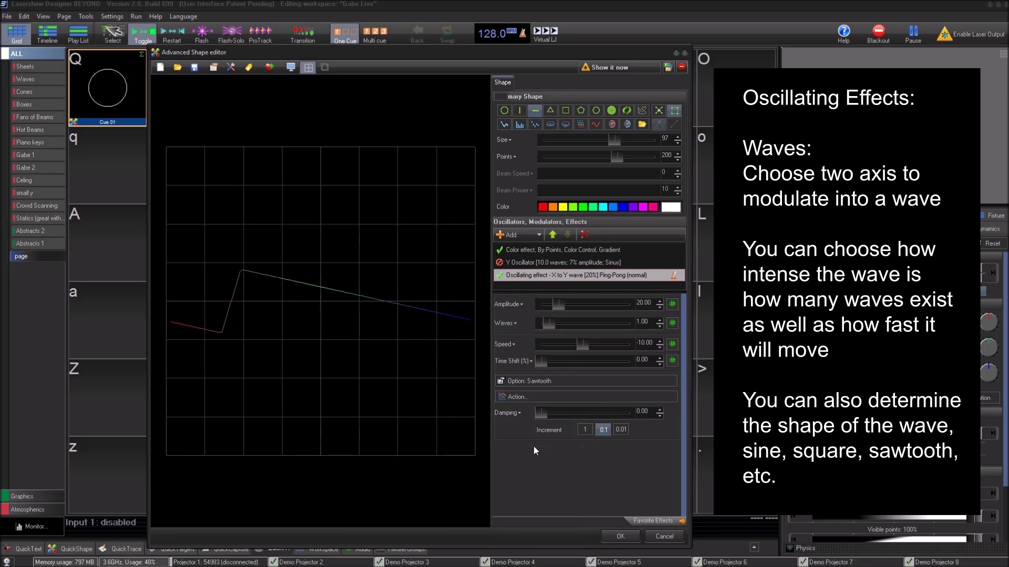
# Switch the wave form to FFT, then Audio-wave.
pyautogui.click(552, 381)
pyautogui.click(528, 282)
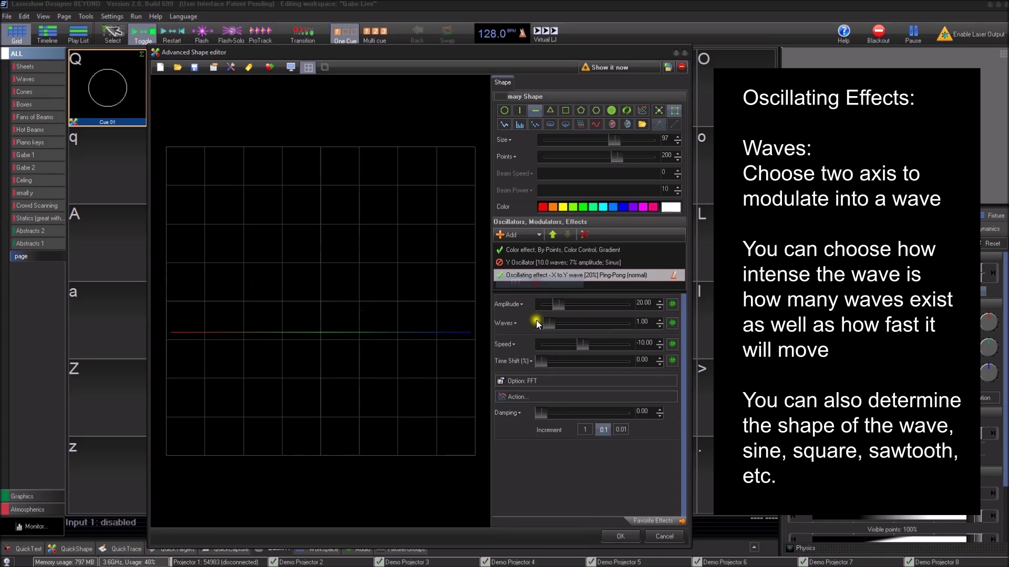
pyautogui.click(548, 382)
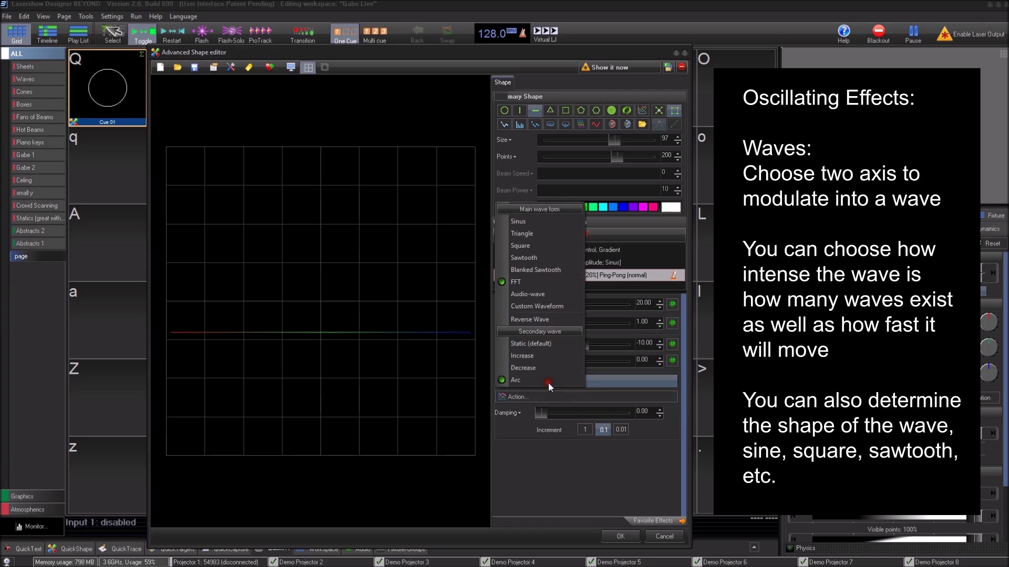
pyautogui.click(550, 297)
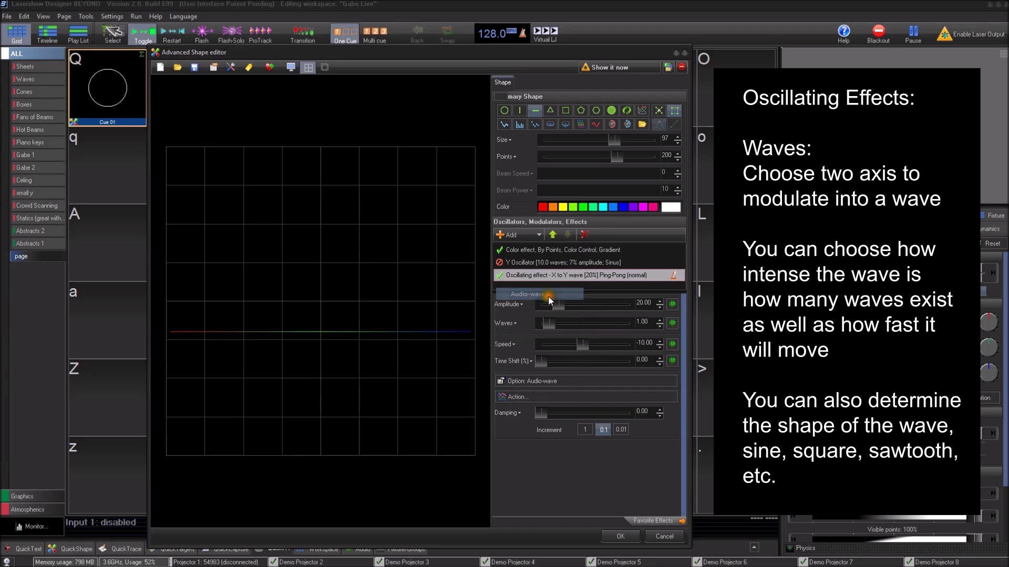
pyautogui.click(538, 384)
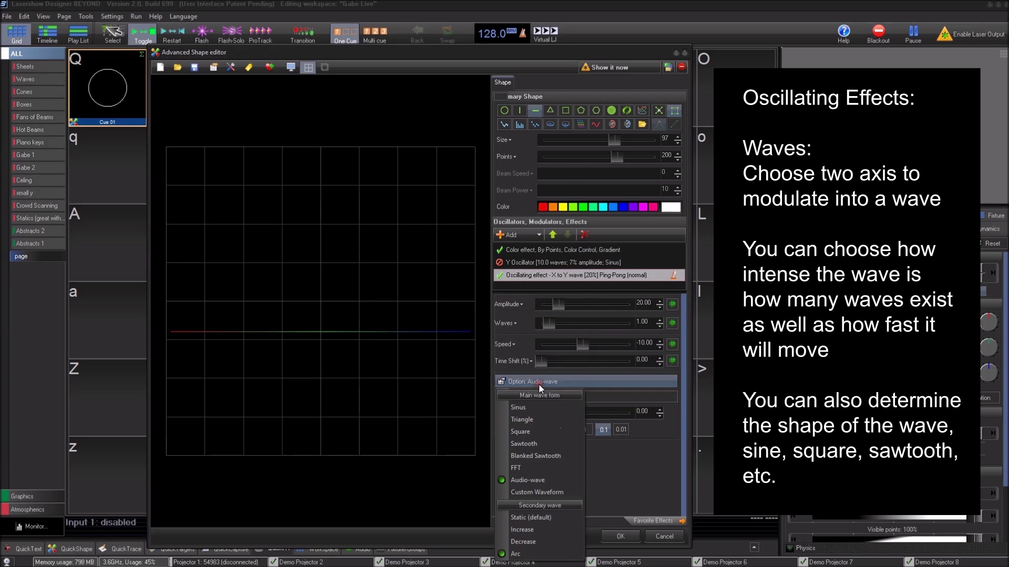
# Choose Custom Waveform and drag its ramp points into a rising curve.
pyautogui.click(558, 490)
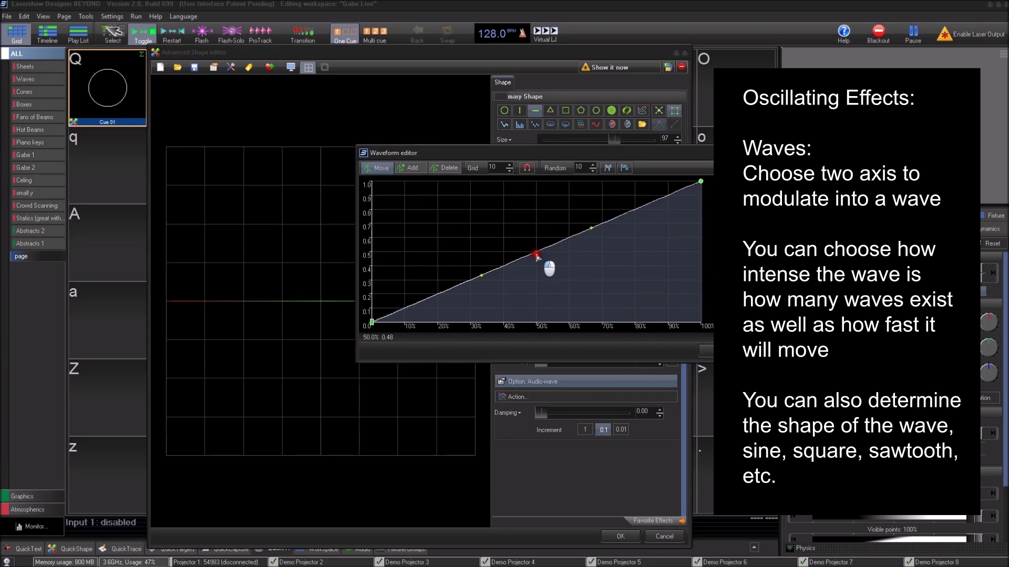
pyautogui.moveTo(538, 255); pyautogui.dragTo(575, 222)
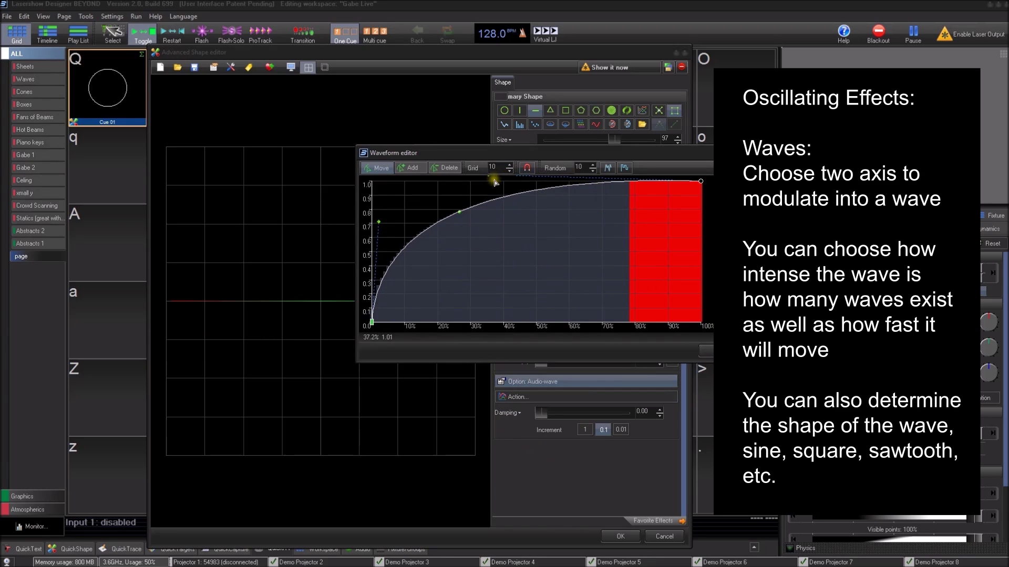
pyautogui.moveTo(461, 214); pyautogui.dragTo(665, 260)
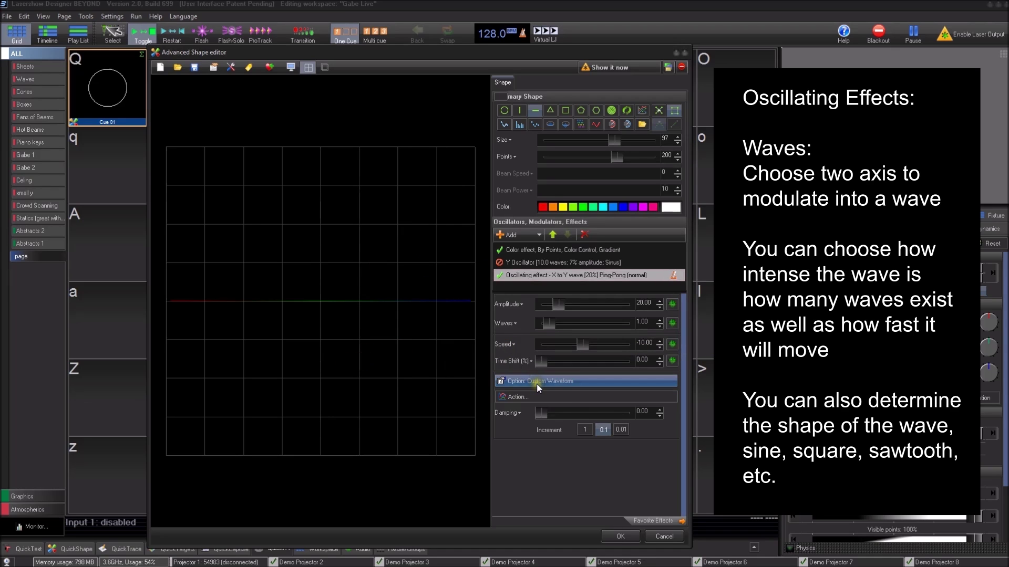
pyautogui.click(537, 383)
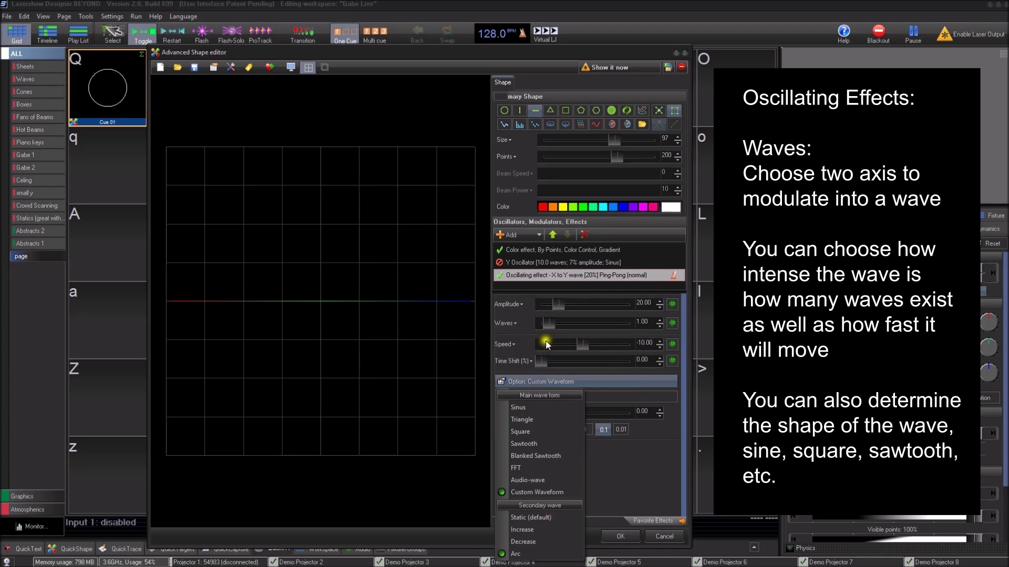
# Set the wave back to Sinus, then add and delete a Red channel oscillation.
pyautogui.click(529, 406)
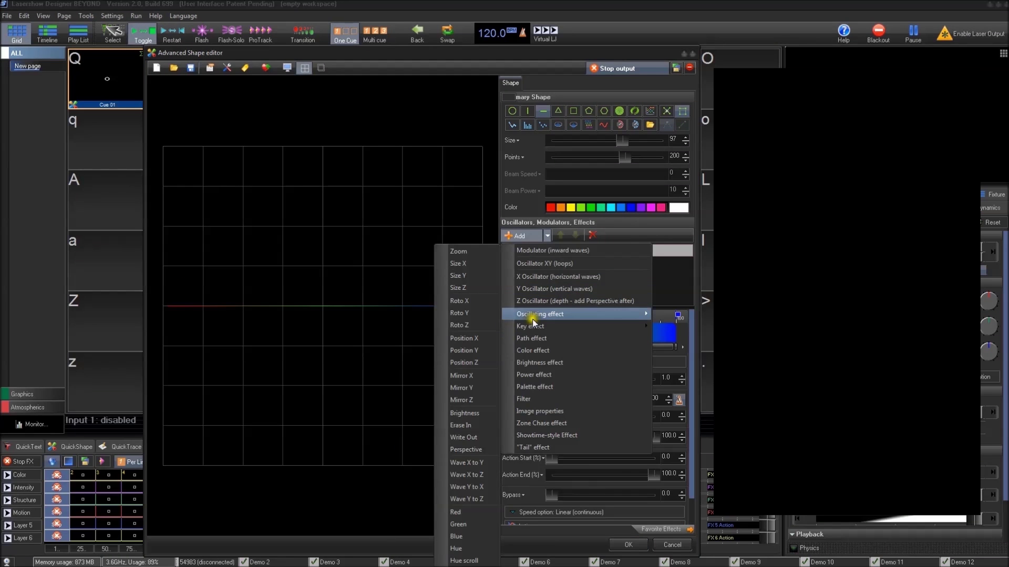
pyautogui.click(477, 514)
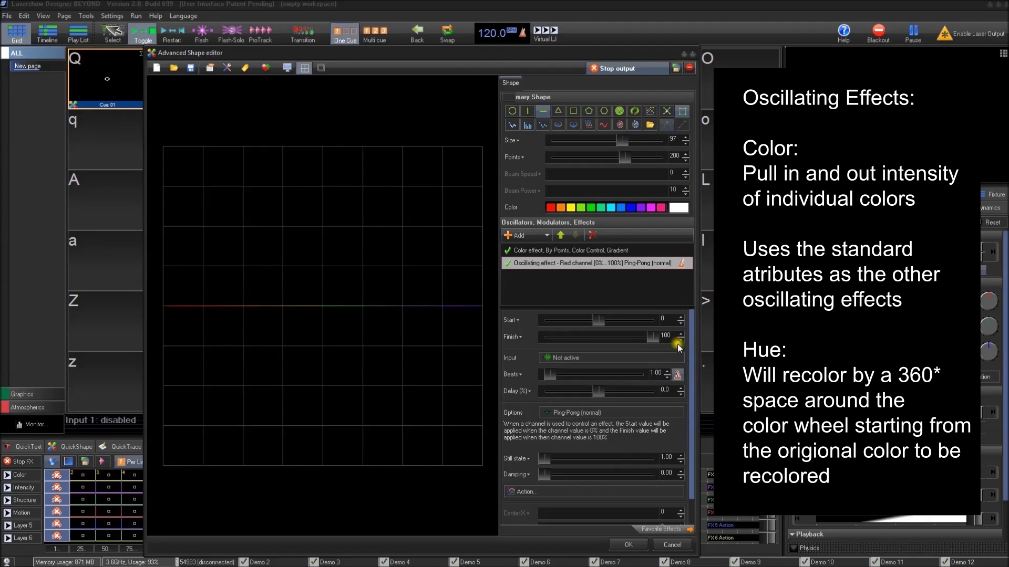
pyautogui.click(598, 235)
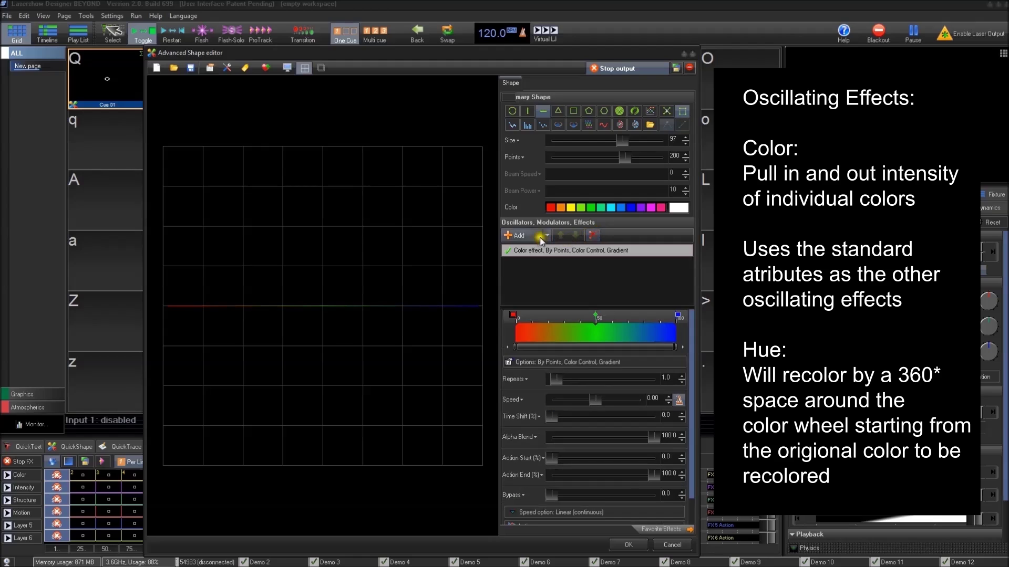
pyautogui.click(519, 236)
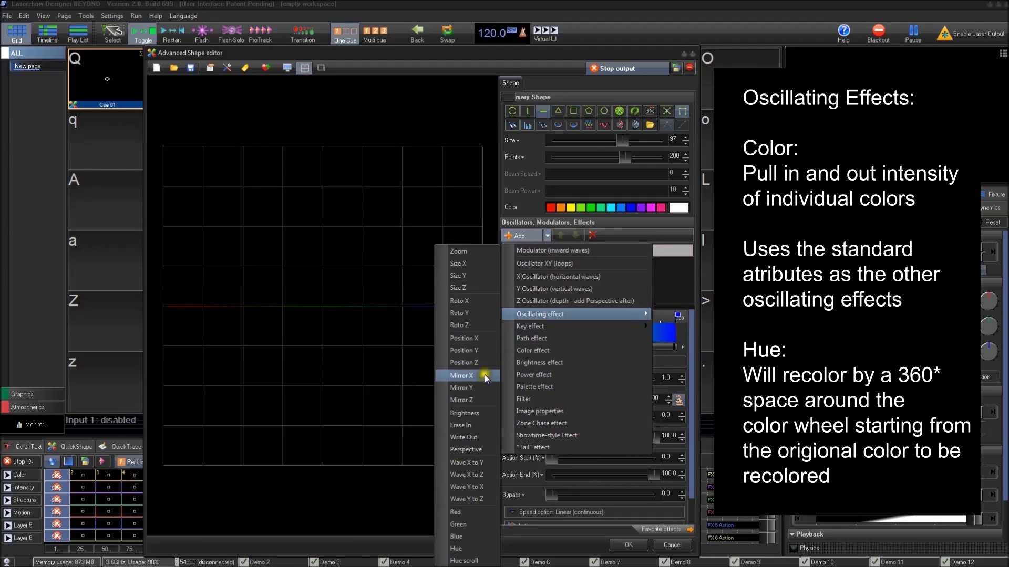
pyautogui.moveTo(540, 315)
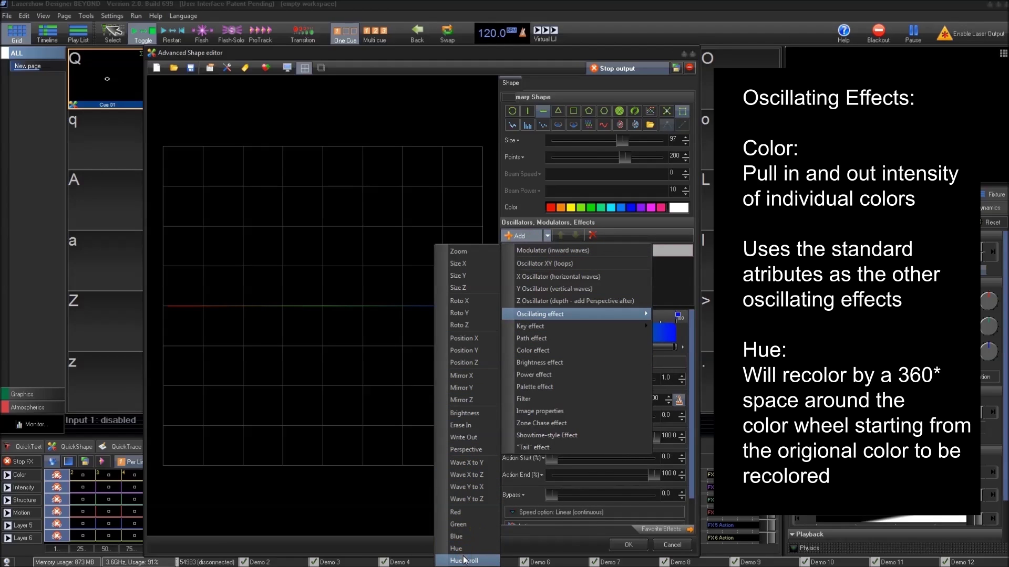
# Add a 0–360 Hue oscillation, delete the Color gradient effect, and make the line red.
pyautogui.click(464, 560)
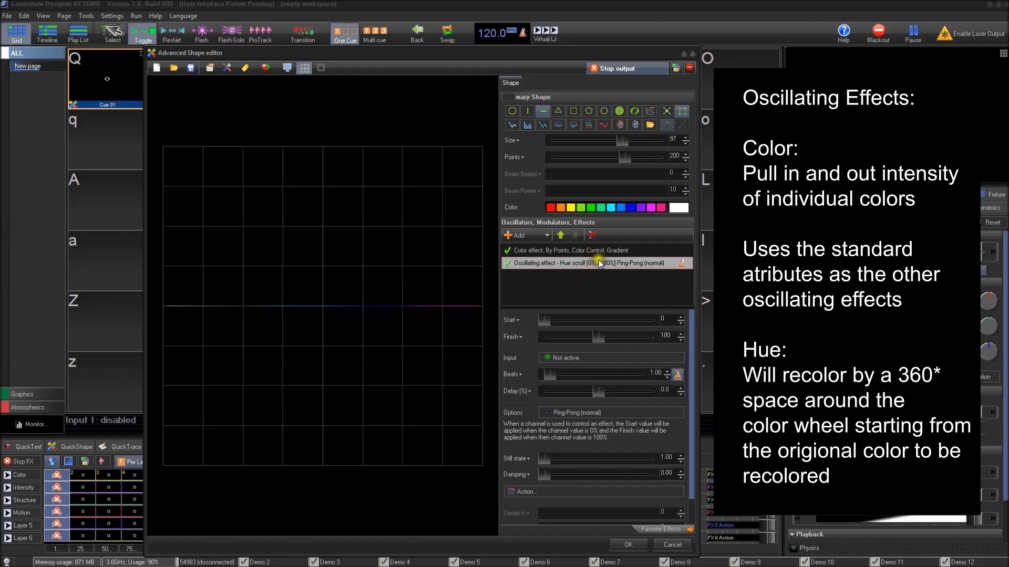
pyautogui.click(520, 234)
pyautogui.moveTo(541, 314)
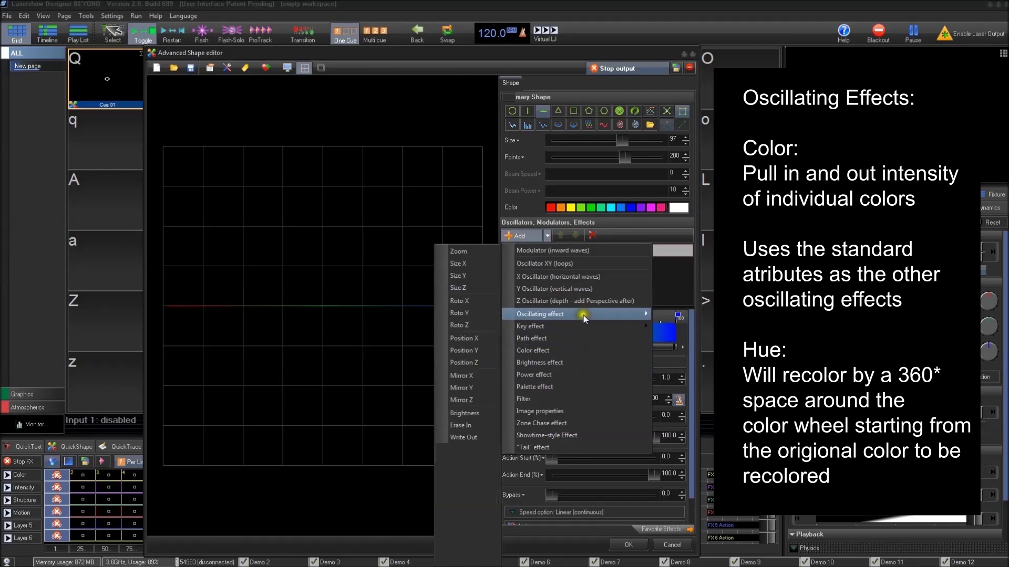
pyautogui.click(458, 548)
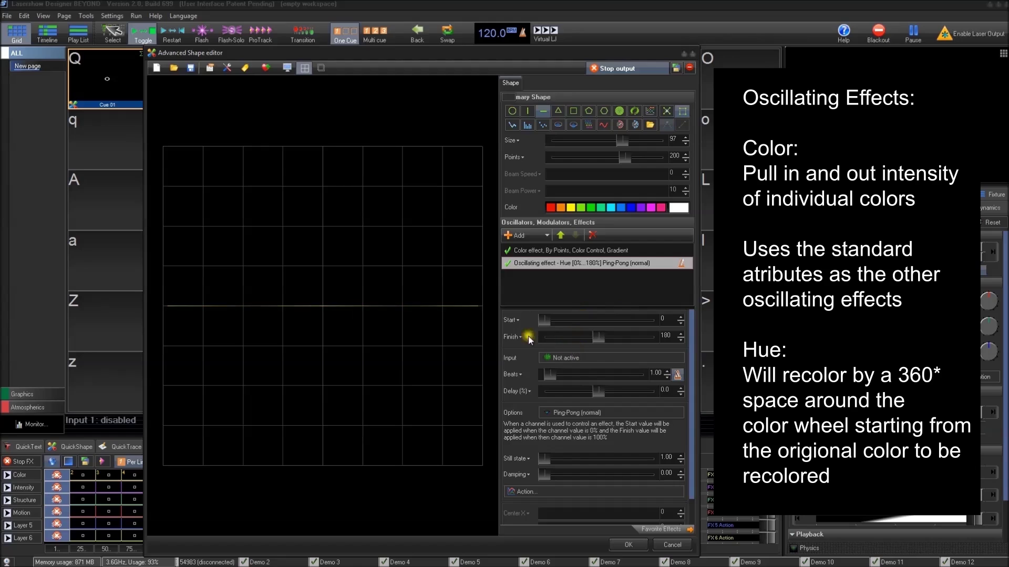
pyautogui.click(565, 251)
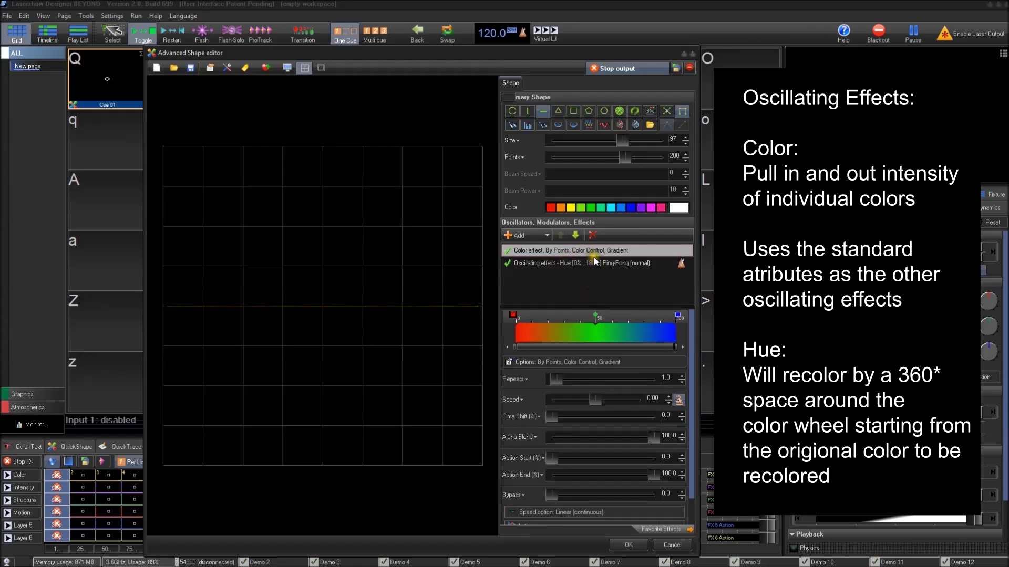
pyautogui.click(591, 235)
pyautogui.click(550, 208)
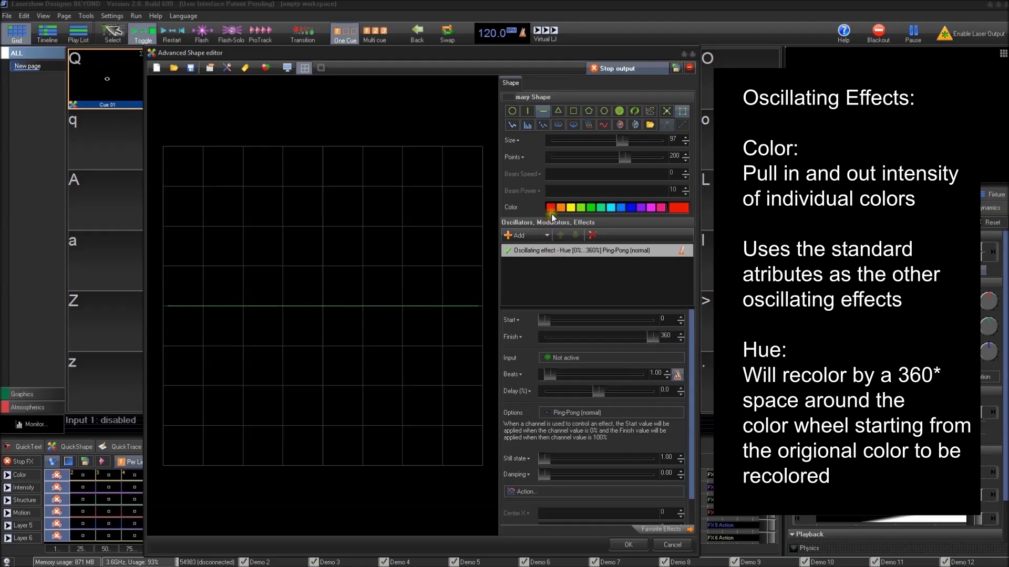
# Set the hue oscillation to 4.00 beats, then recolour the line cyan, then green.
pyautogui.click(573, 299)
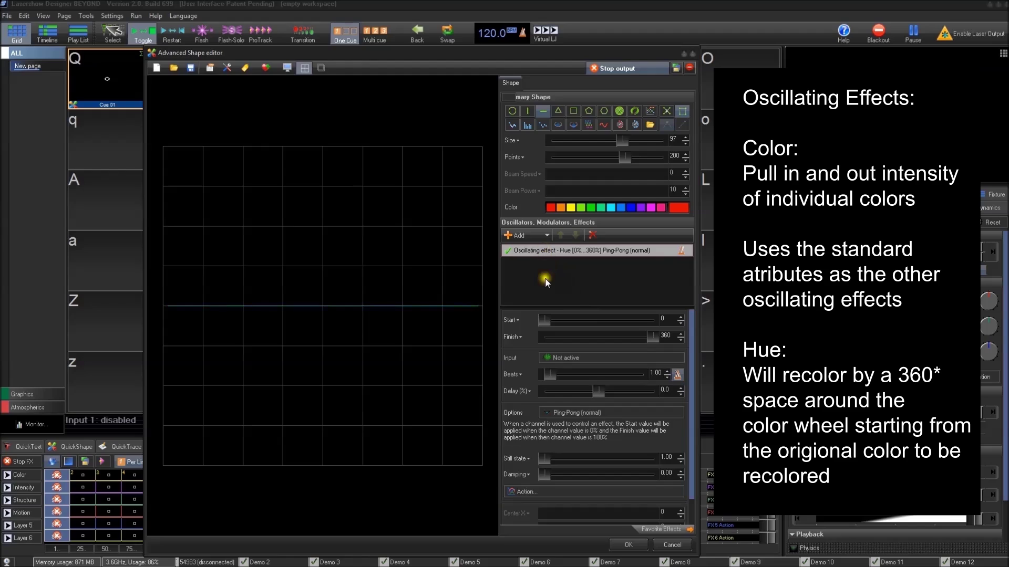
pyautogui.doubleClick(657, 375)
pyautogui.write('4')
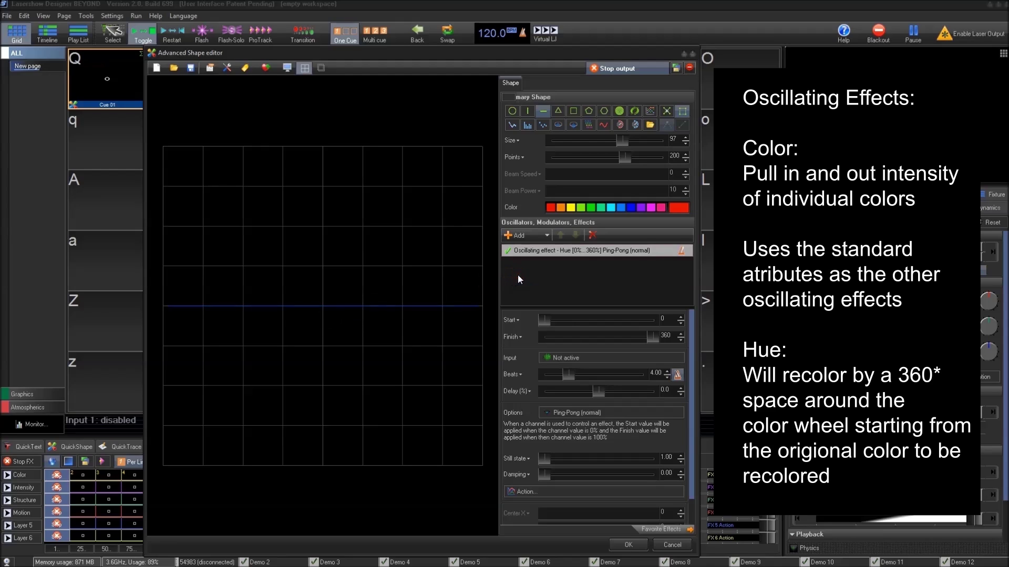
pyautogui.click(614, 209)
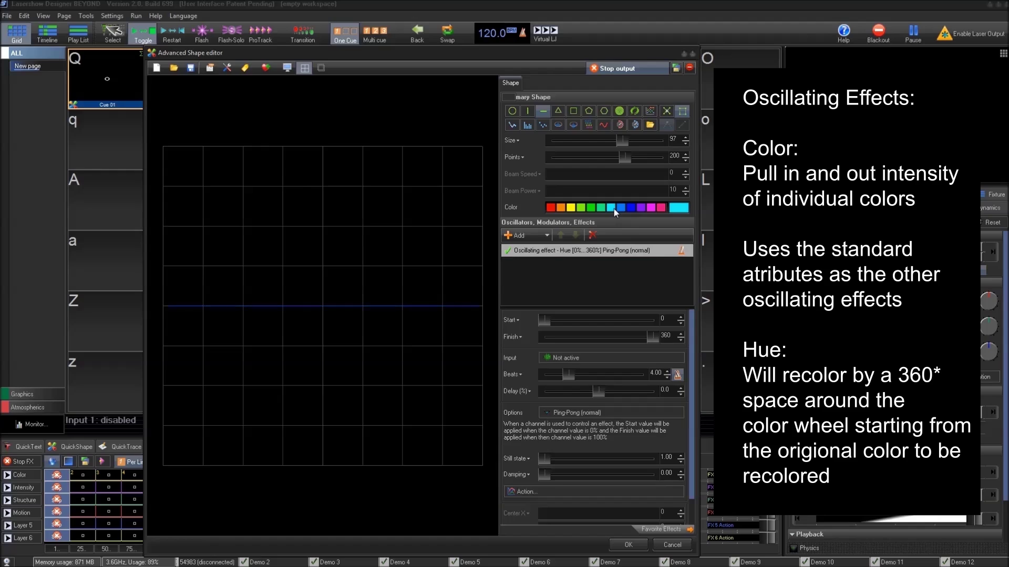
pyautogui.click(583, 207)
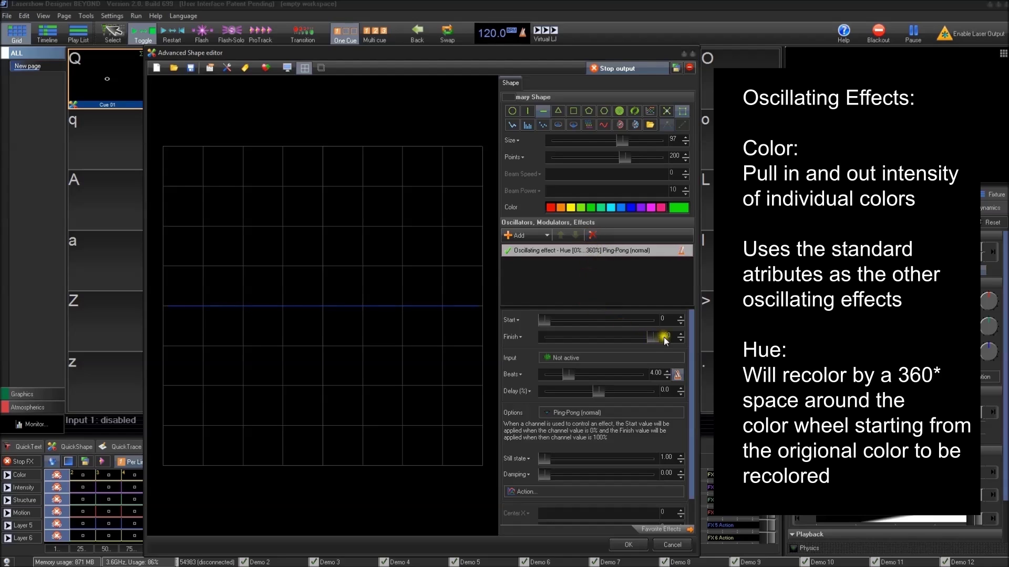
pyautogui.scroll(-3, 690, 379)
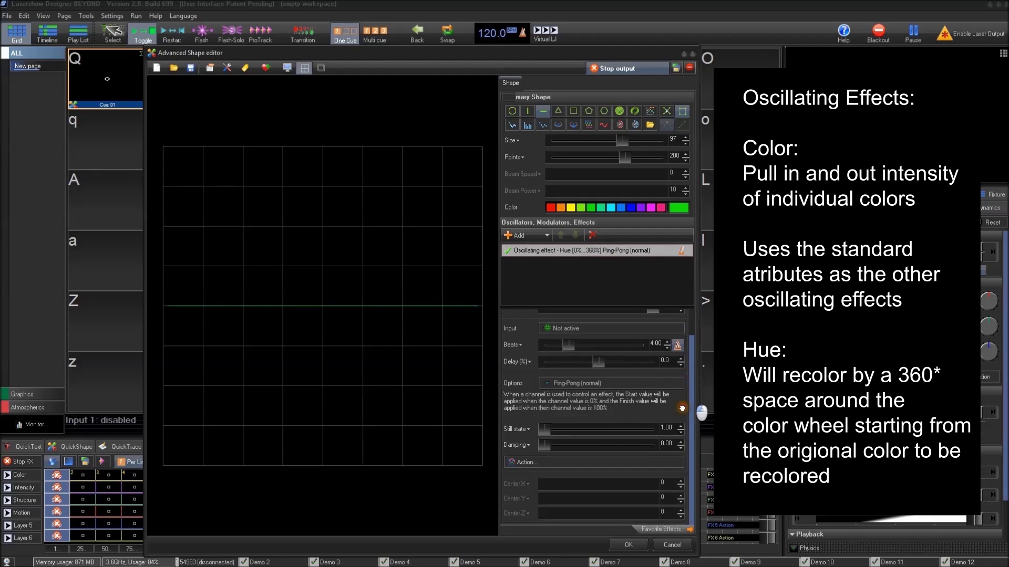
pyautogui.scroll(3, 690, 401)
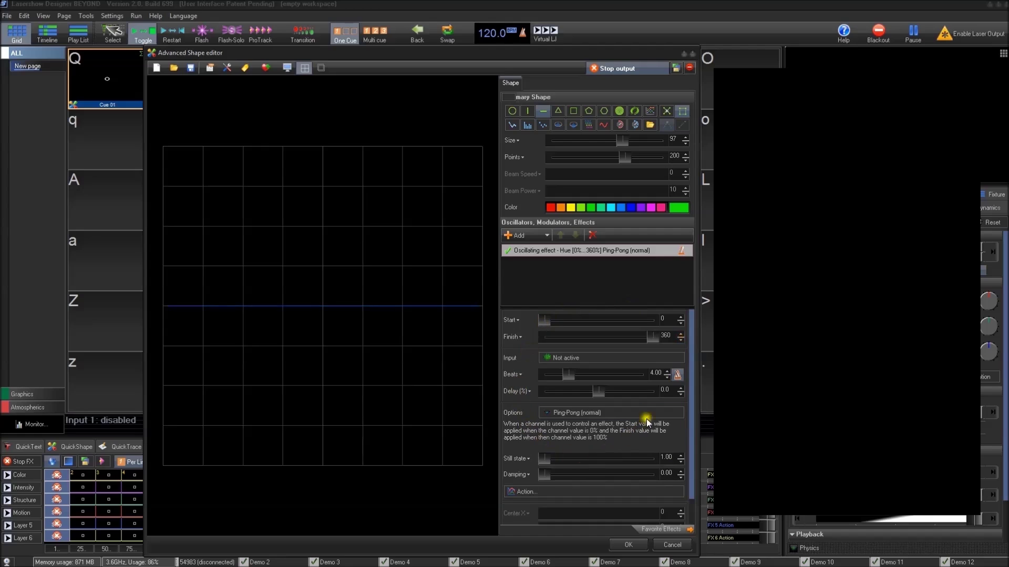
# Delete the Hue oscillation and add a Zoom oscillating effect pulsing 10% to 100%.
pyautogui.click(591, 235)
pyautogui.click(545, 236)
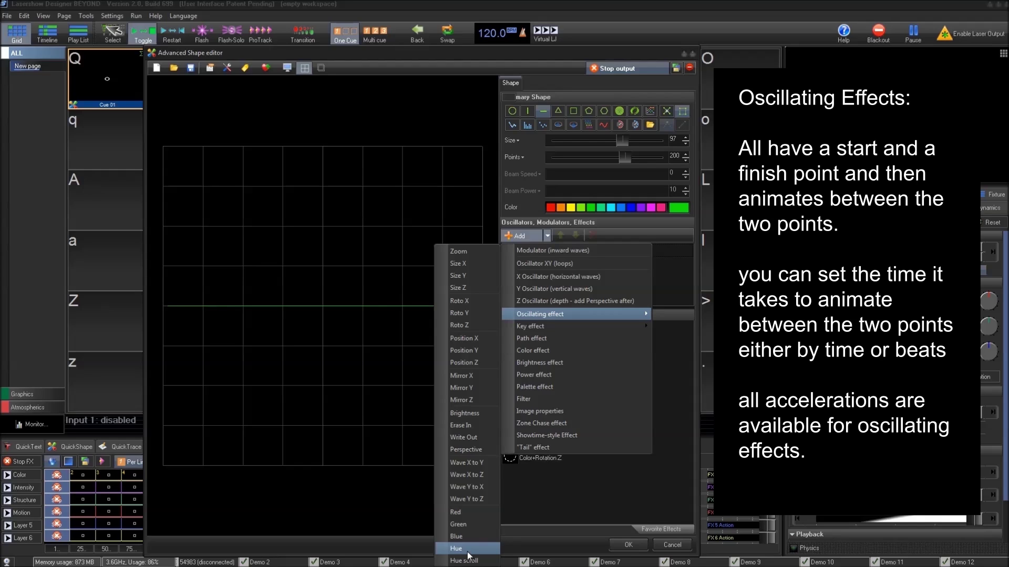
pyautogui.click(458, 251)
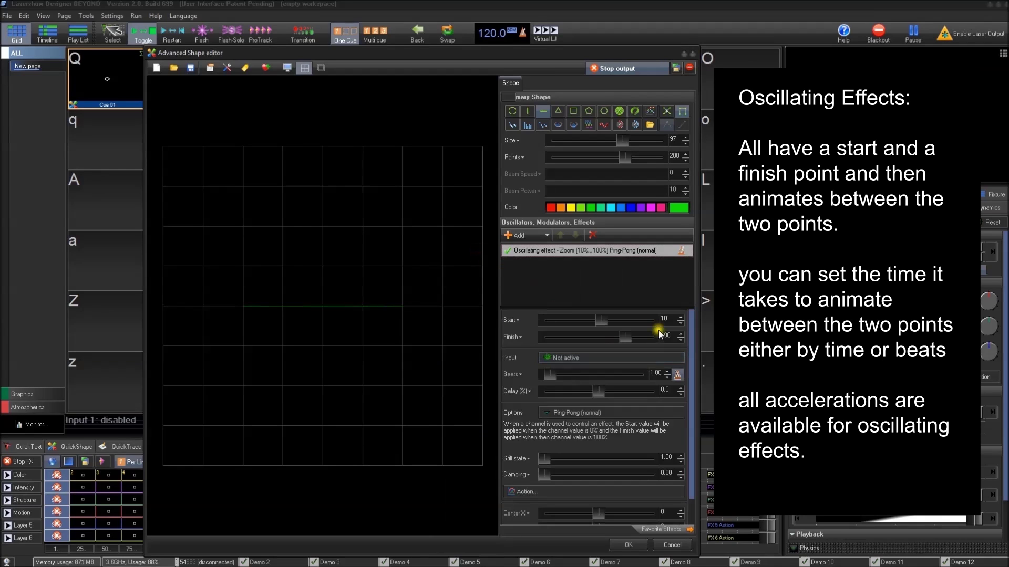